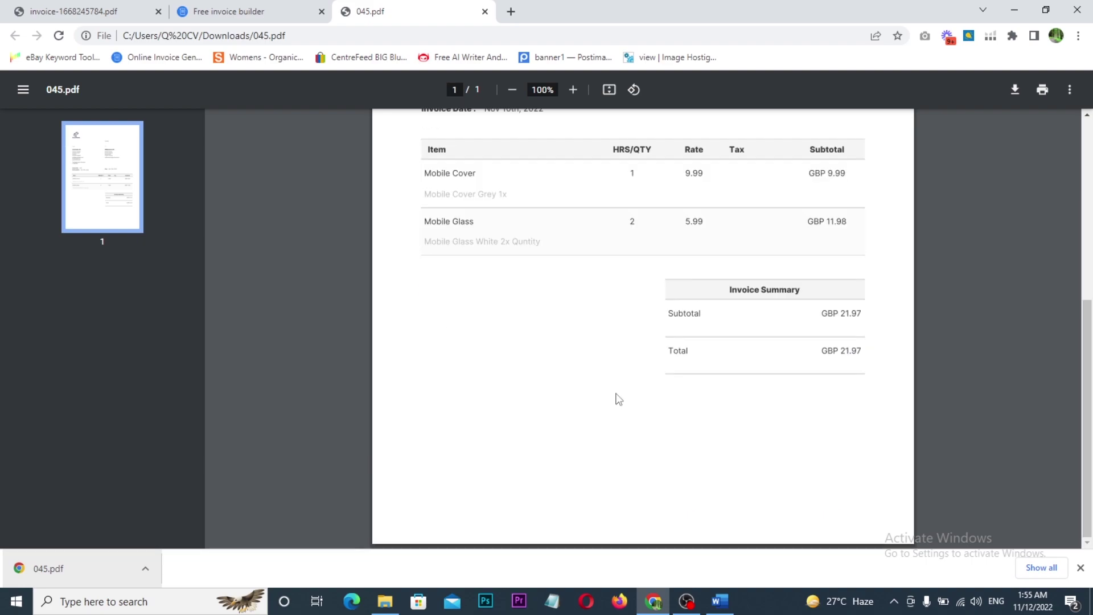
- Scroll through 045.pdf to review the finished EcomReels invoice
scroll(617, 442, "up", 3)
scroll(621, 443, "up", 2)
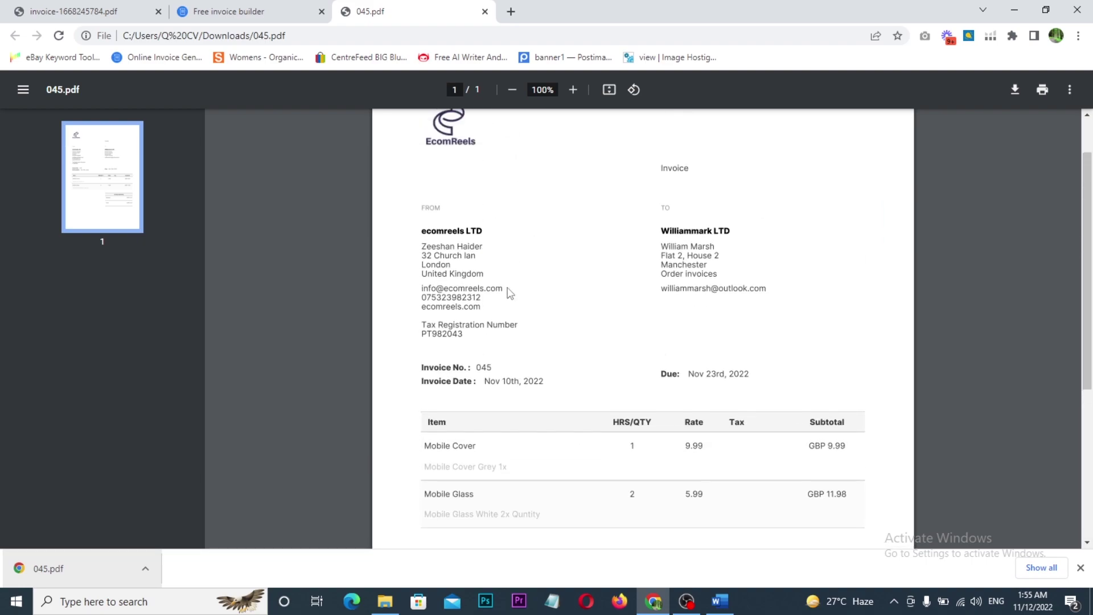
scroll(624, 348, "down", 2)
scroll(618, 364, "up", 2)
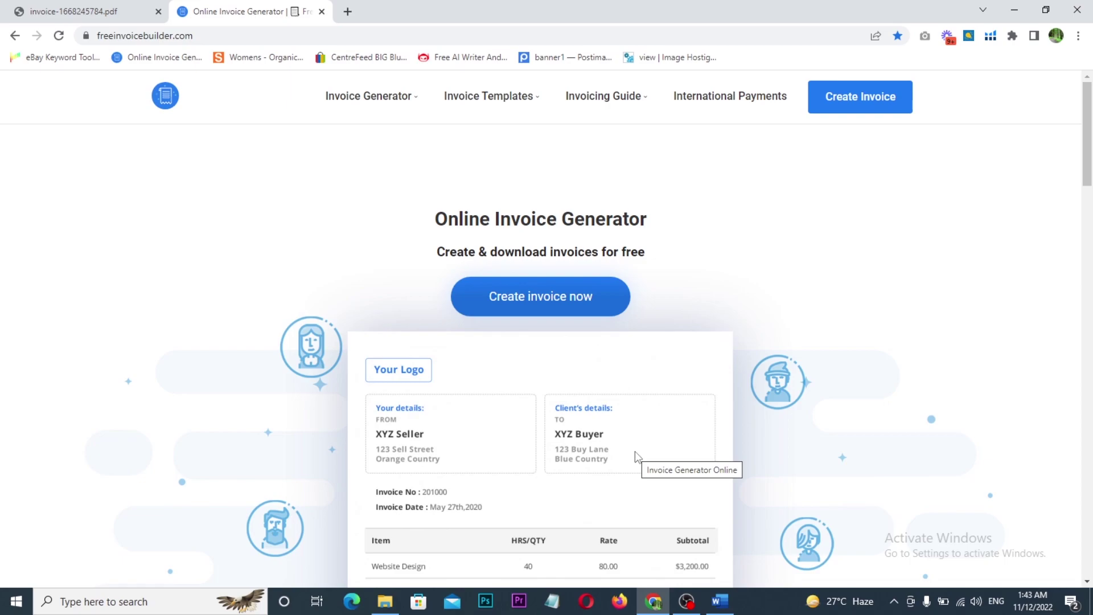
- Switch from Chrome to the Word document with the eBay reinstatement letter
left_click(720, 601)
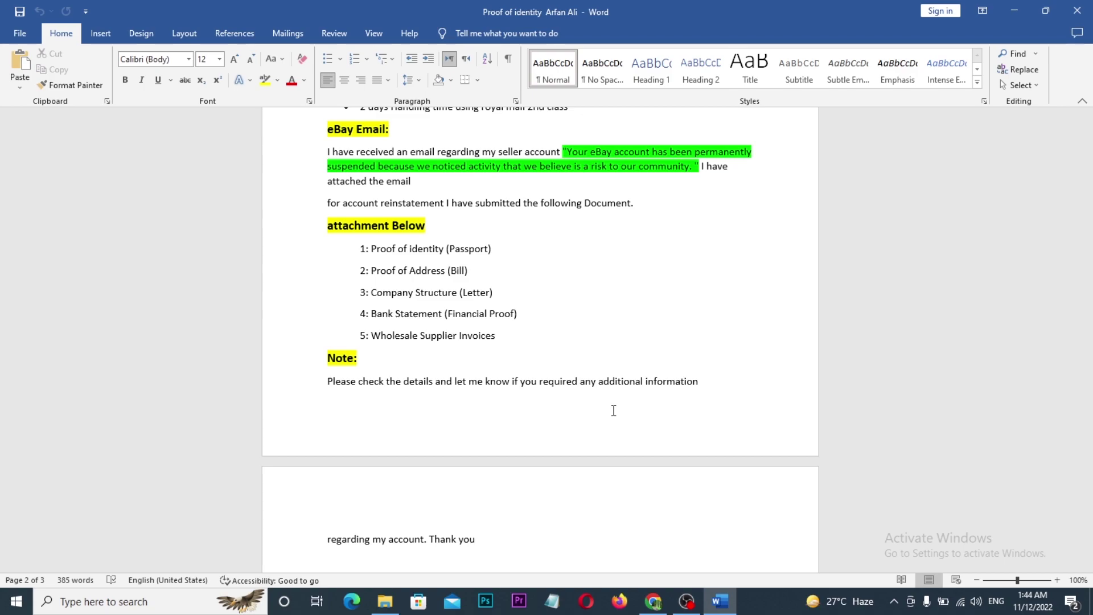
- Review the letter's five attached documents and closing note, then switch back to Chrome
scroll(613, 411, "down", 5)
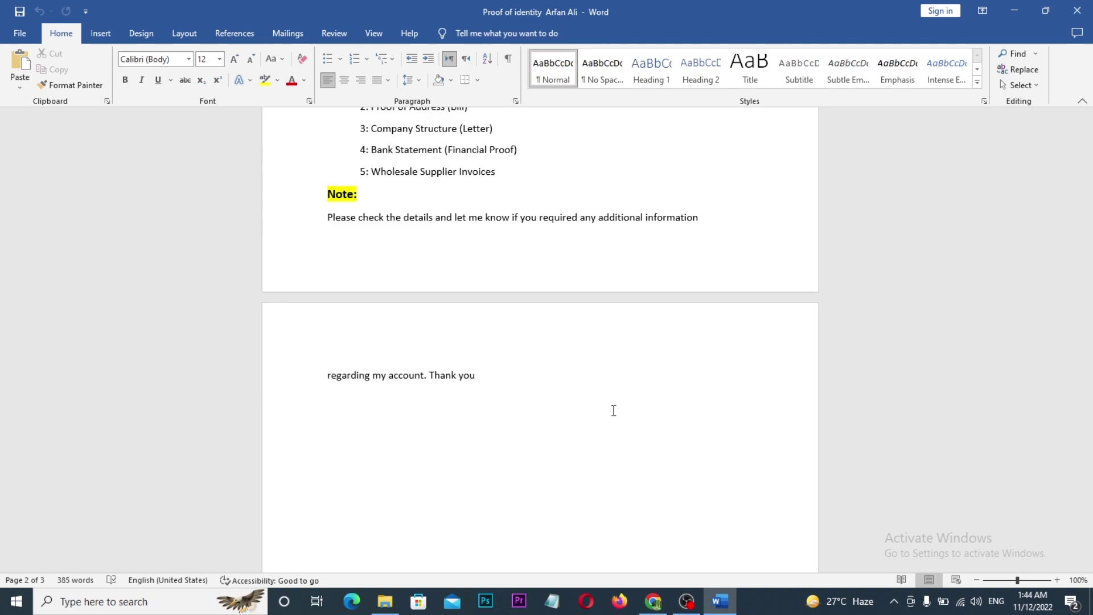
scroll(590, 432, "up", 2)
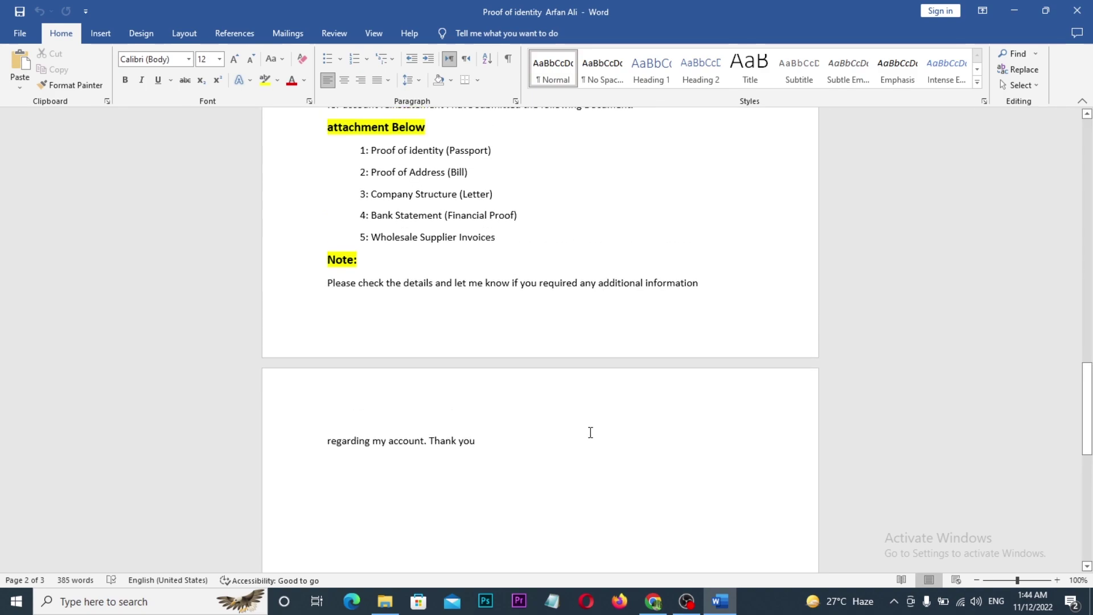
scroll(591, 432, "up", 1)
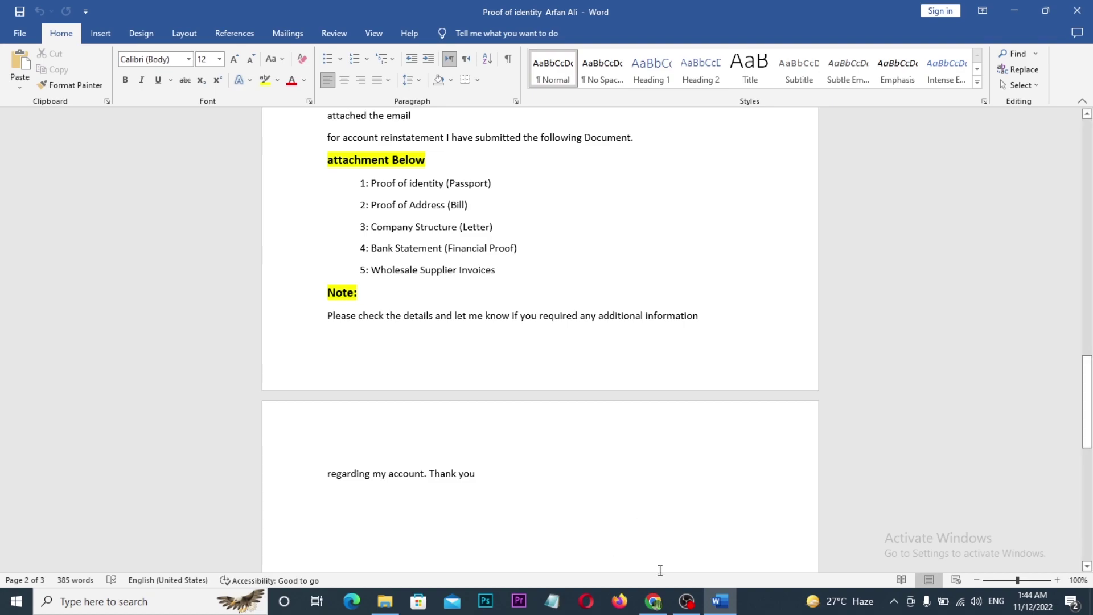
left_click(654, 602)
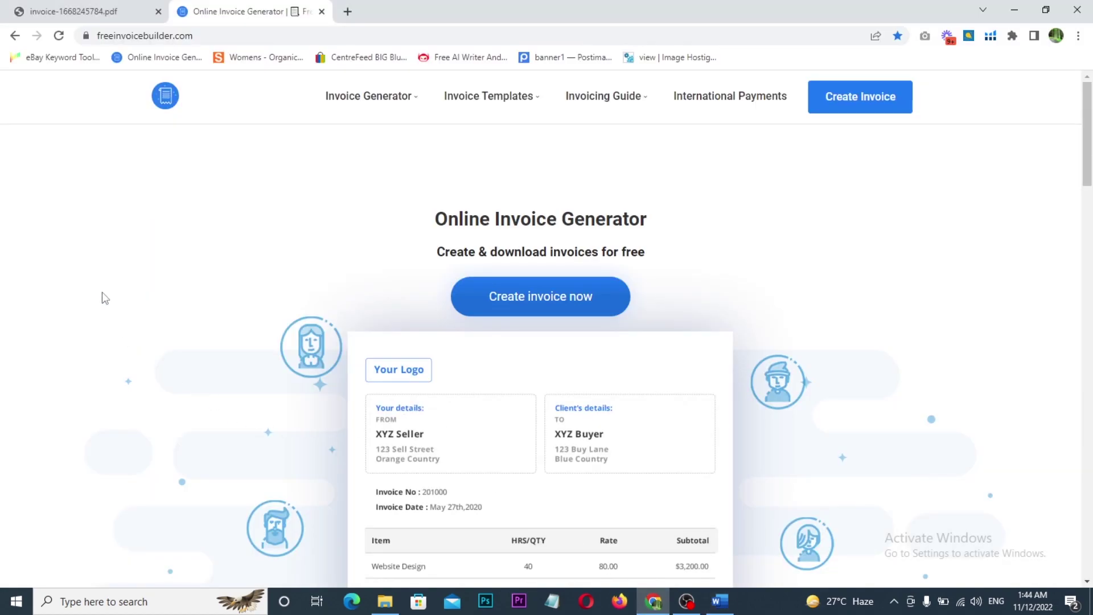
left_click(204, 35)
left_click(82, 230)
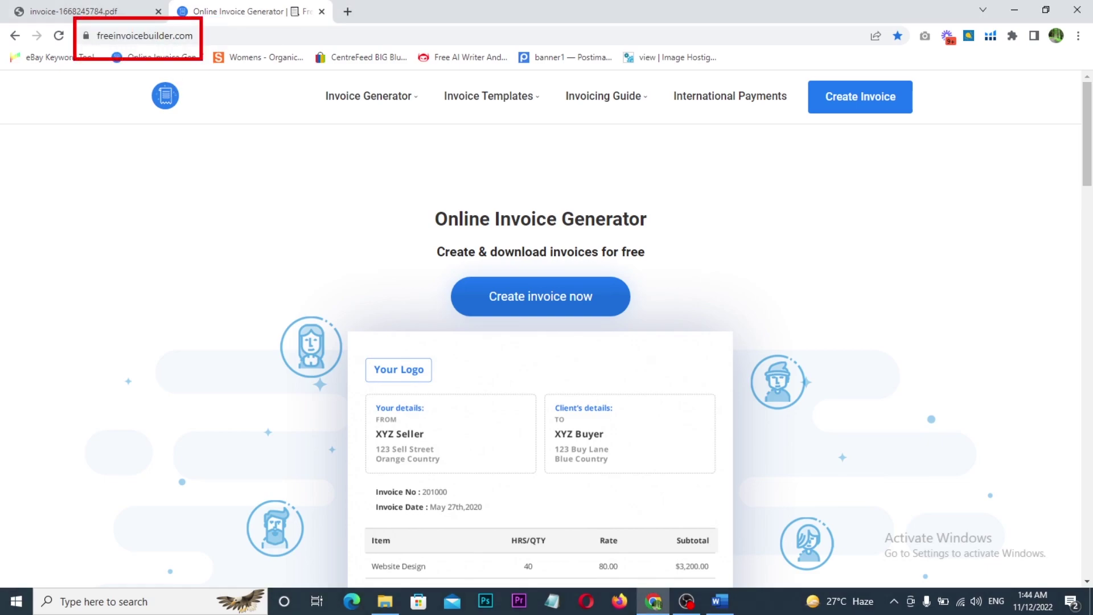
mouse_move(193, 38)
left_mouse_down()
mouse_move(195, 51)
mouse_move(227, 39)
left_mouse_up()
key("Escape")
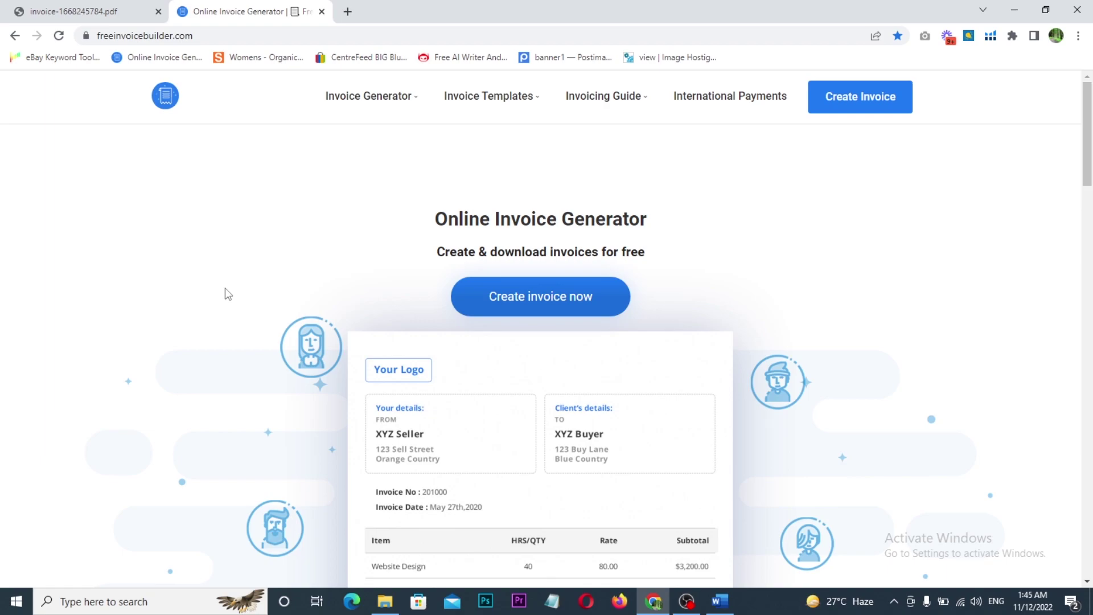
scroll(225, 288, "down", 2)
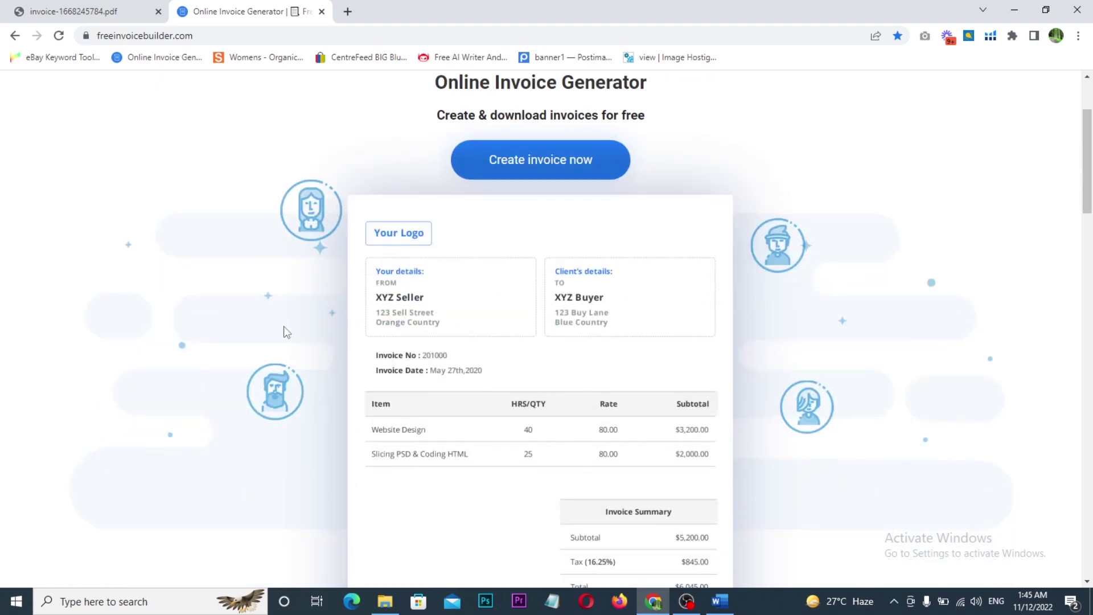
mouse_move(323, 167)
left_mouse_down()
mouse_move(567, 363)
mouse_move(774, 505)
left_mouse_up()
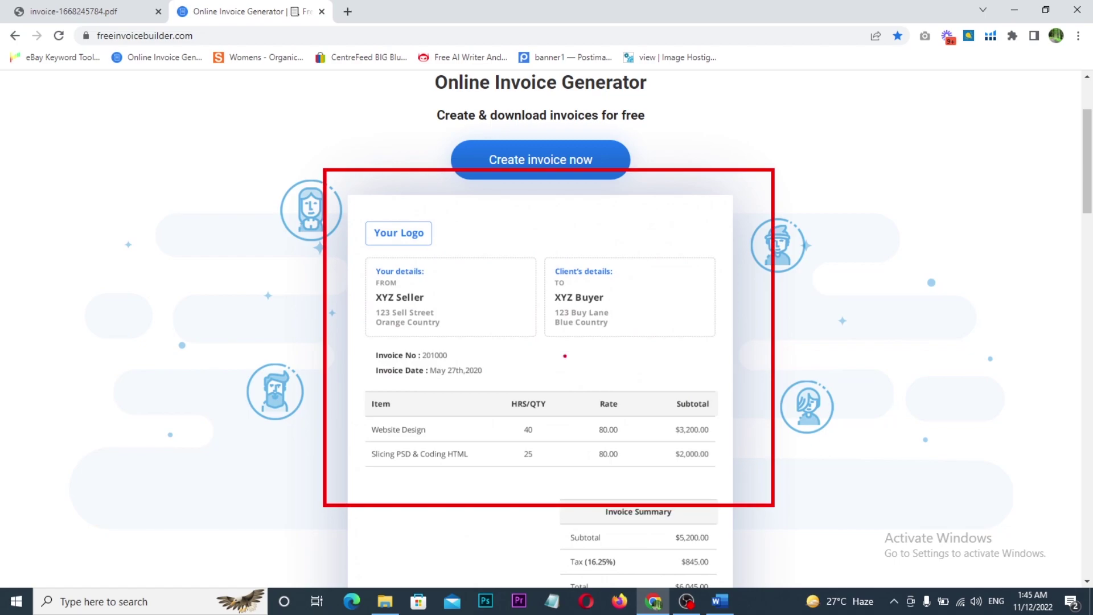
mouse_move(341, 194)
left_mouse_down()
mouse_move(423, 251)
mouse_move(485, 251)
mouse_move(564, 230)
mouse_move(642, 328)
left_mouse_up()
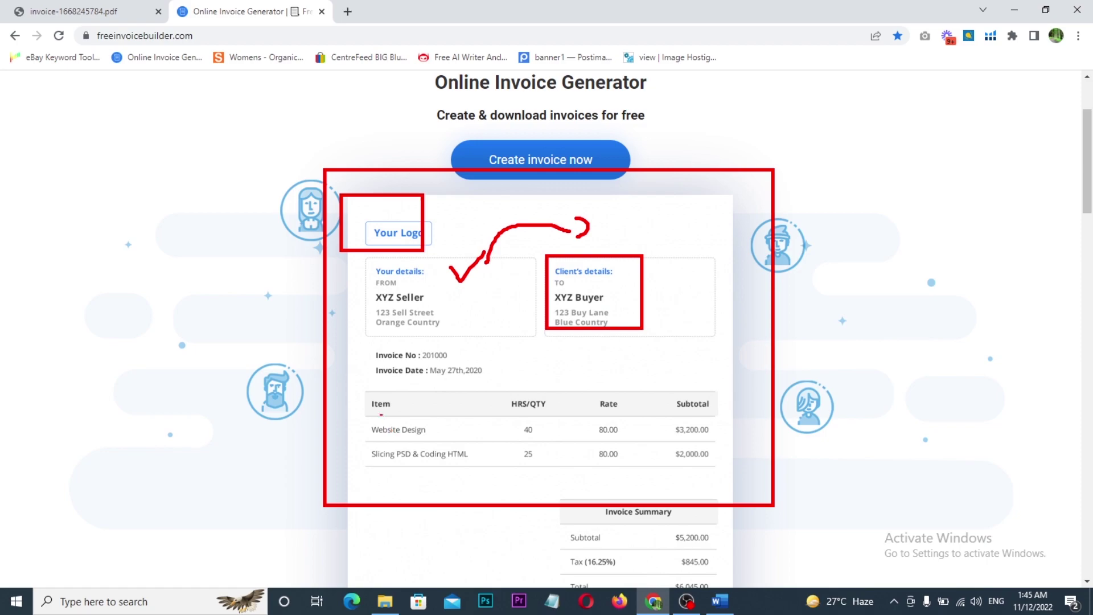
mouse_move(362, 374)
left_mouse_down()
mouse_move(549, 446)
mouse_move(717, 474)
left_mouse_up()
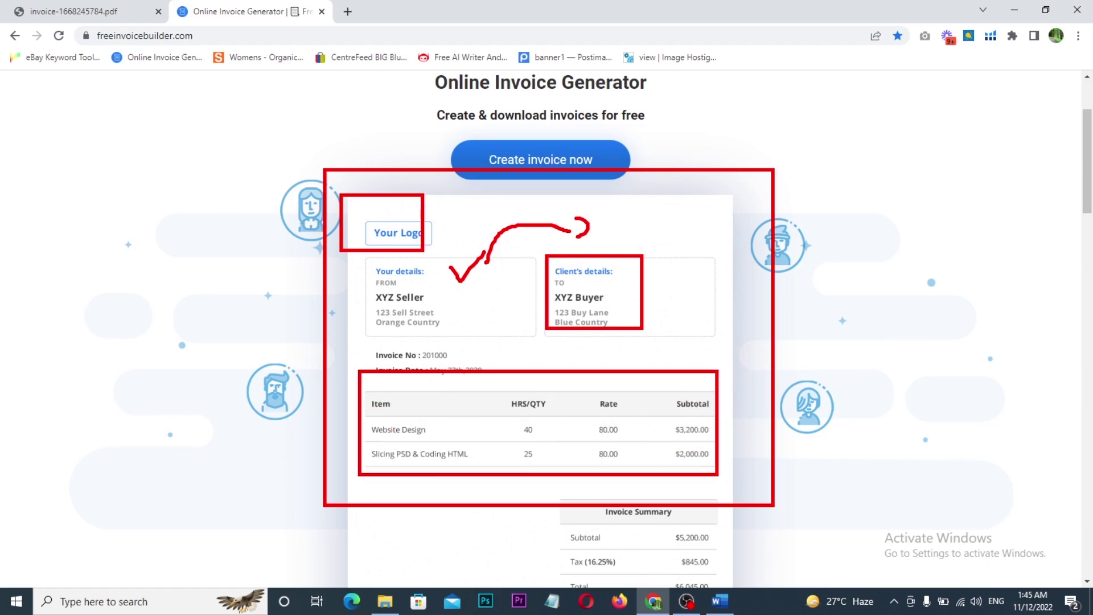
key("Escape")
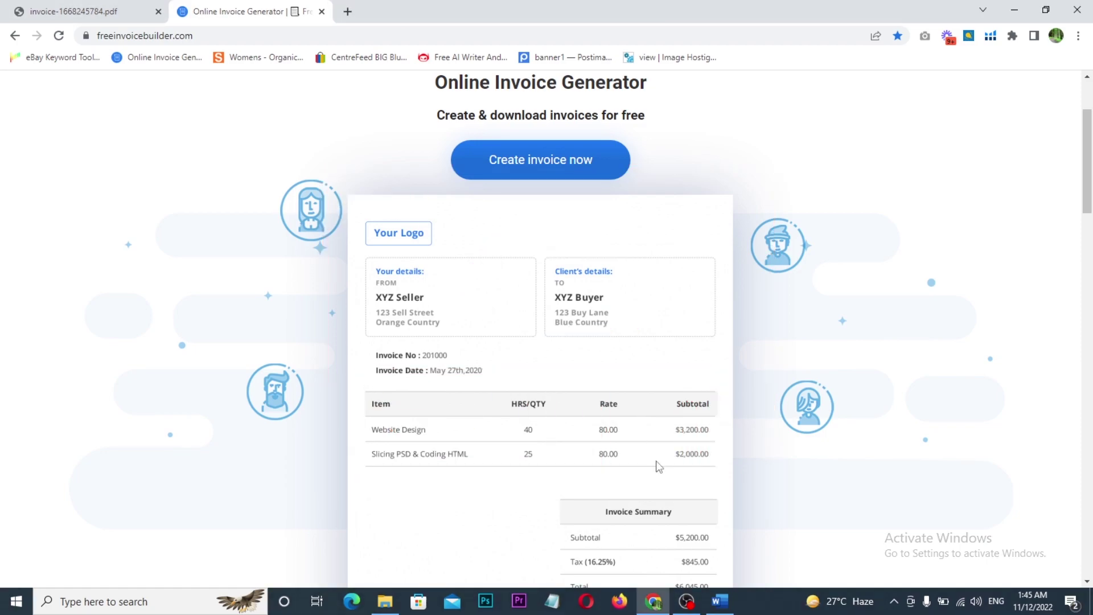
scroll(654, 463, "up", 2)
scroll(655, 463, "down", 5)
scroll(656, 470, "up", 1)
scroll(410, 286, "up", 2)
left_click(100, 10)
- Circle the old invoice's unrendered logo placeholder, then return to the Online Invoice Generator tab
scroll(488, 370, "up", 2)
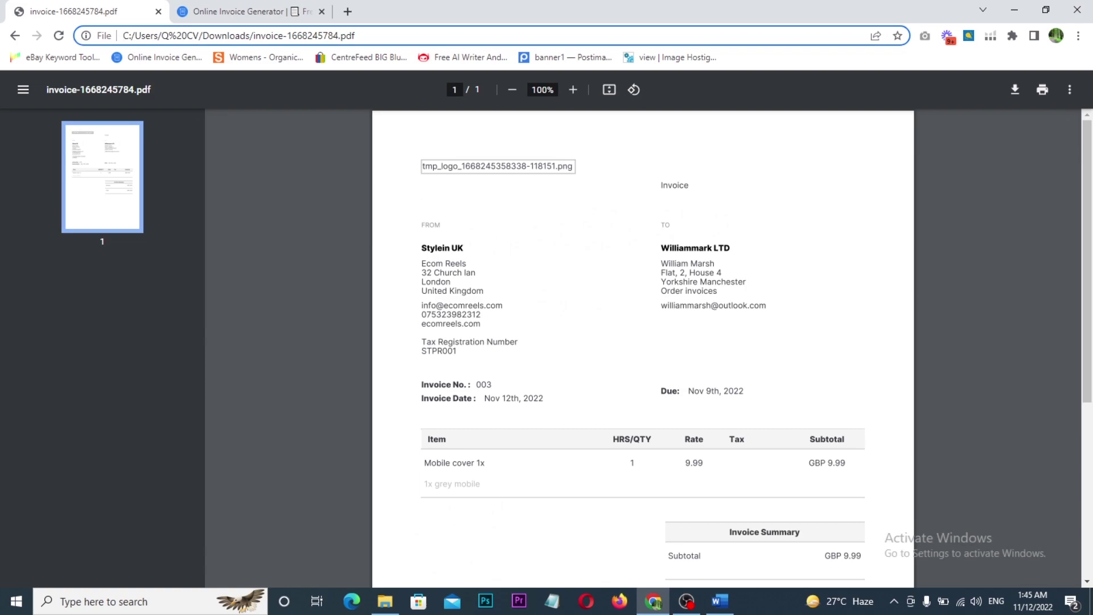
mouse_move(400, 135)
left_mouse_down()
mouse_move(495, 176)
mouse_move(588, 194)
mouse_move(617, 146)
mouse_move(517, 122)
mouse_move(381, 174)
mouse_move(567, 220)
mouse_move(614, 151)
left_mouse_up()
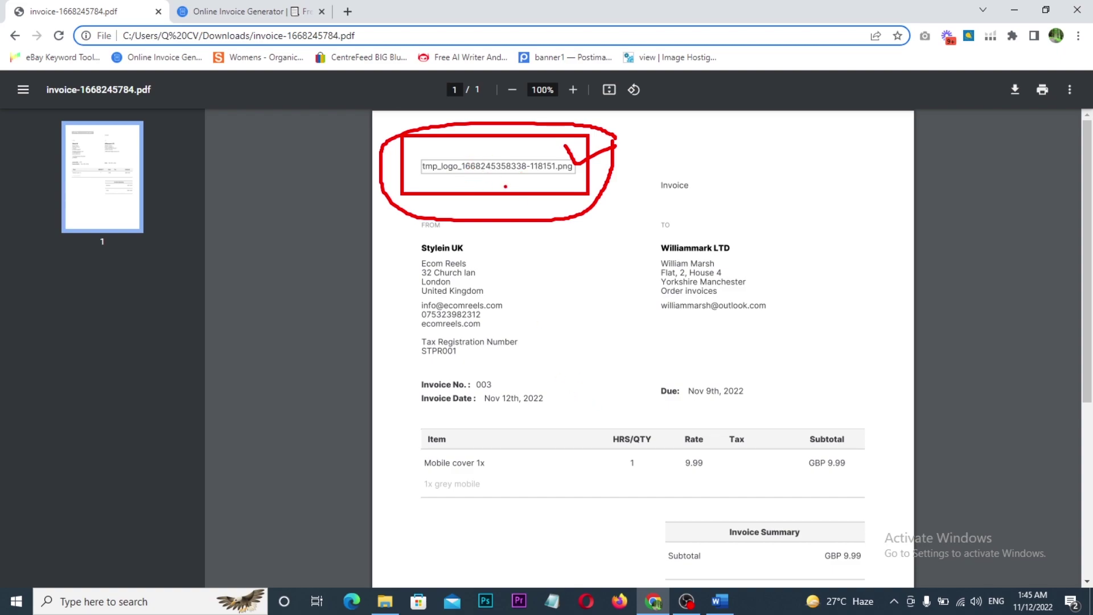
left_click(263, 10)
- Mark the Open Account link in the footer, then start a new invoice via Create invoice now
scroll(360, 284, "down", 4)
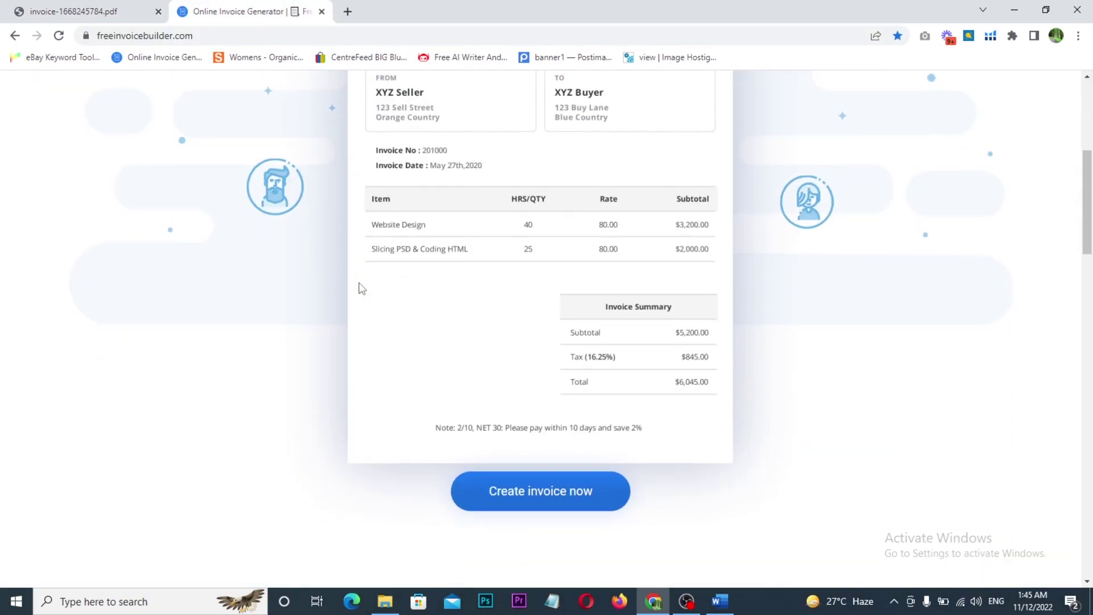
scroll(359, 289, "down", 20)
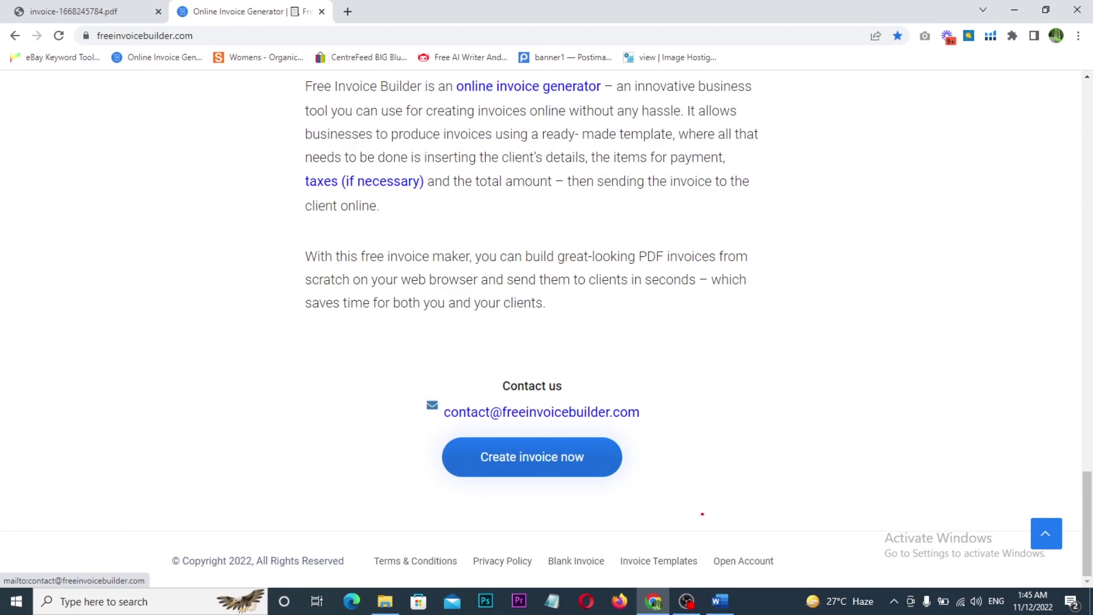
left_click_drag(696, 514, 795, 582)
left_click_drag(773, 546, 854, 518)
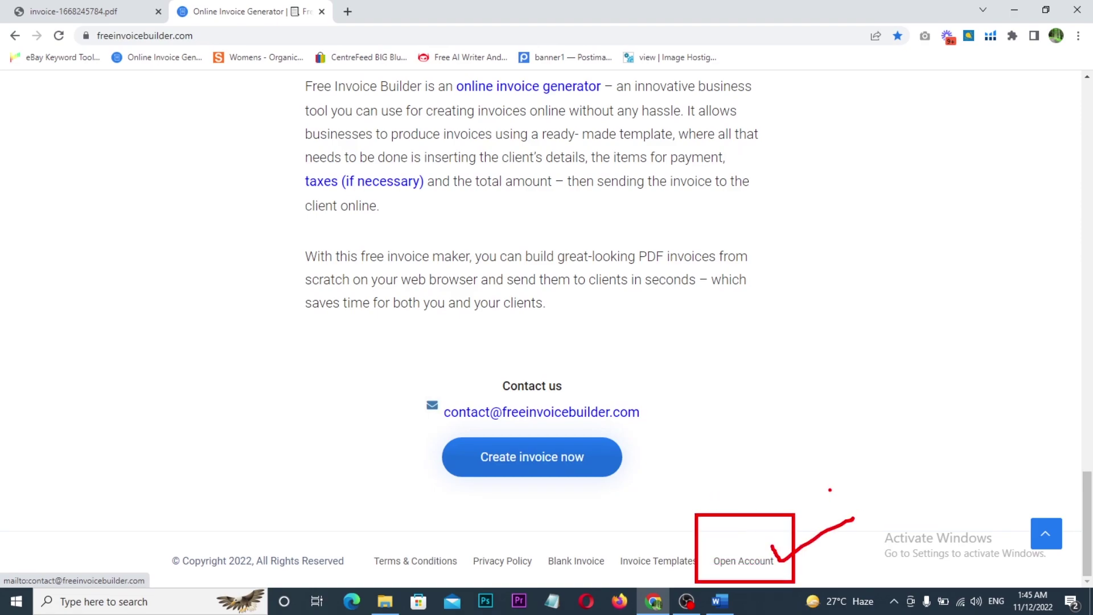
scroll(390, 336, "up", 10)
scroll(369, 339, "up", 10)
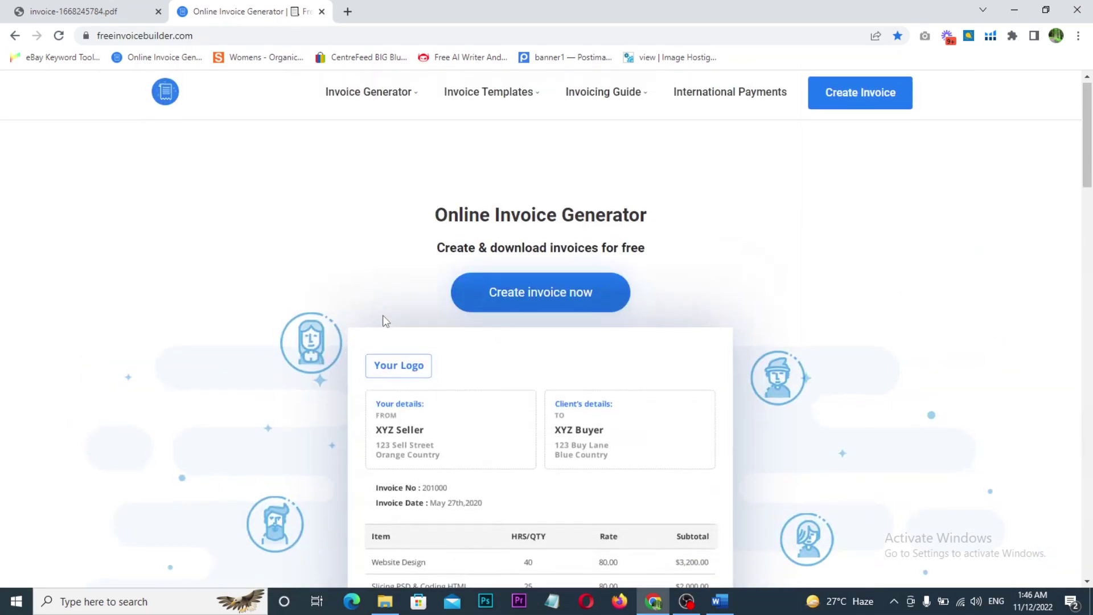
left_click(534, 305)
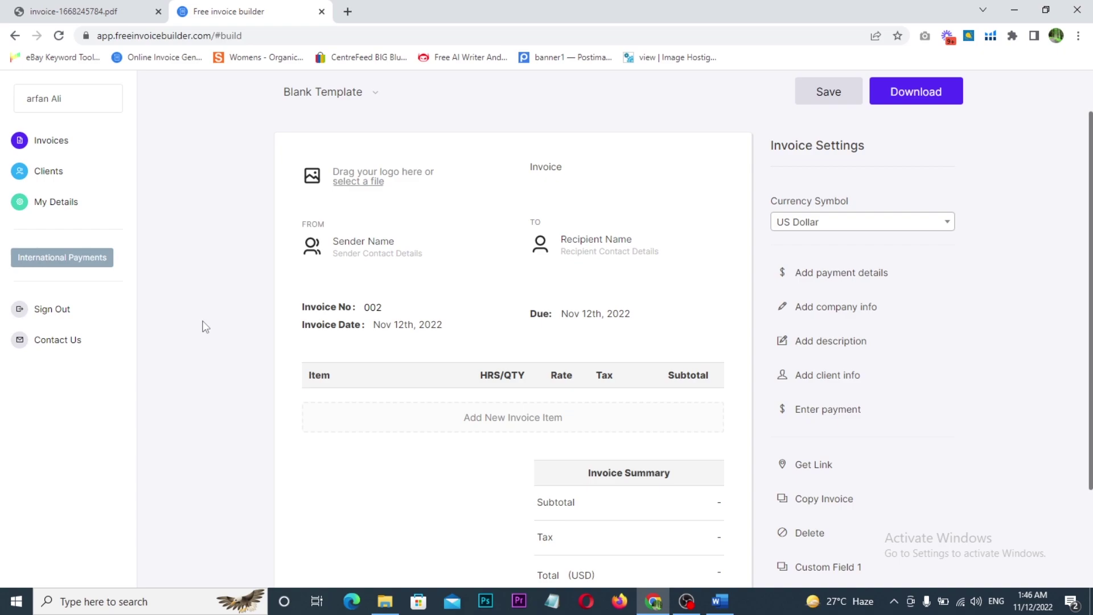
- Upload the Blue Dark Minimalist EcomReels logo and keep the document type set to Invoice
left_click(359, 182)
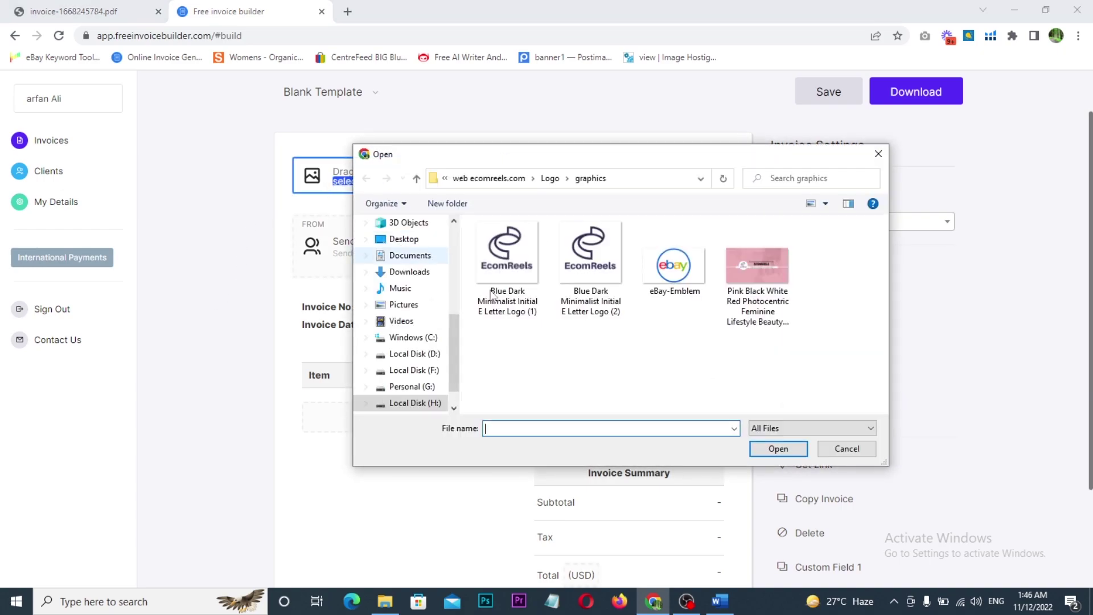
double_click(501, 268)
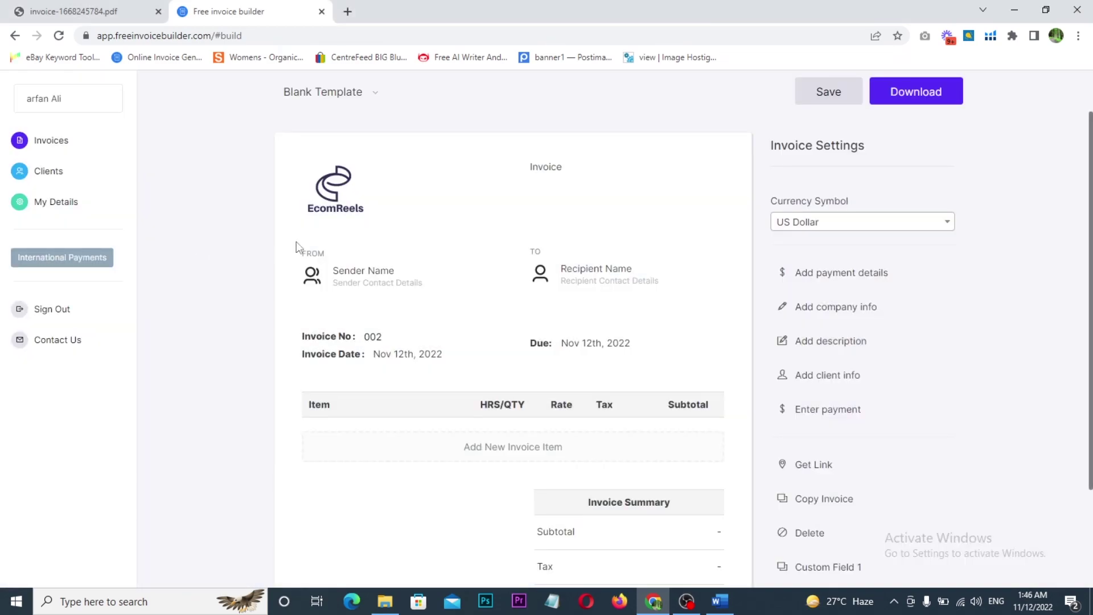
left_click(559, 176)
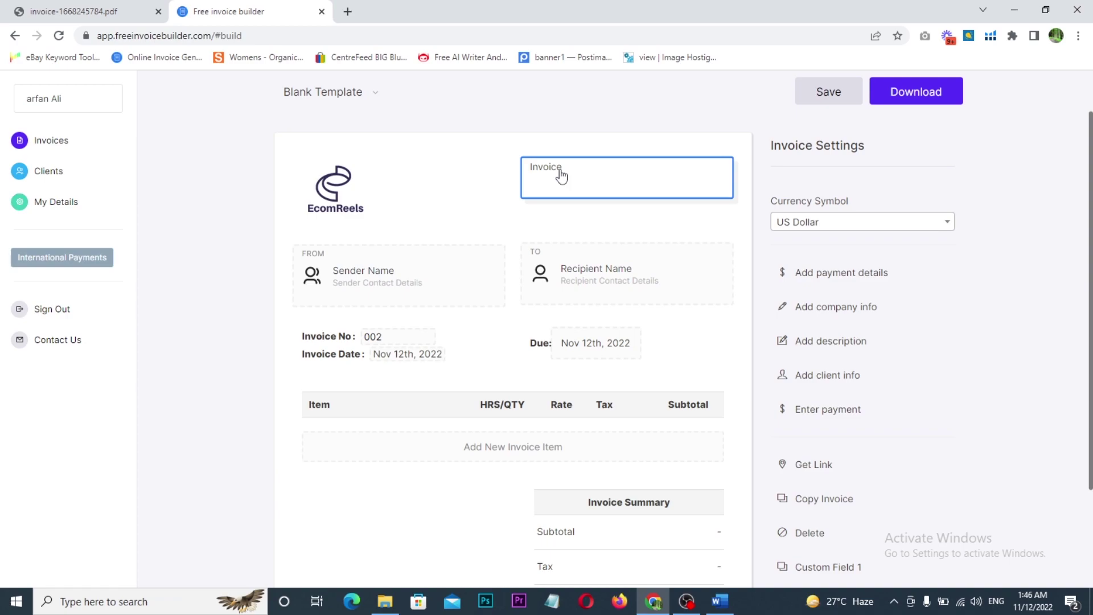
left_click(571, 182)
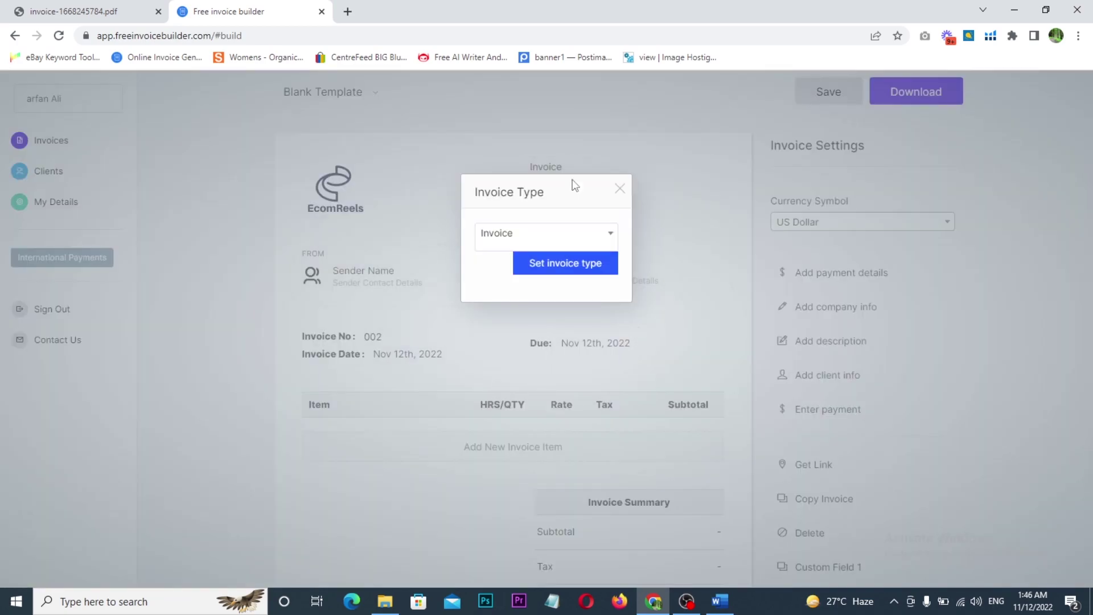
left_click(556, 238)
scroll(547, 304, "down", 2)
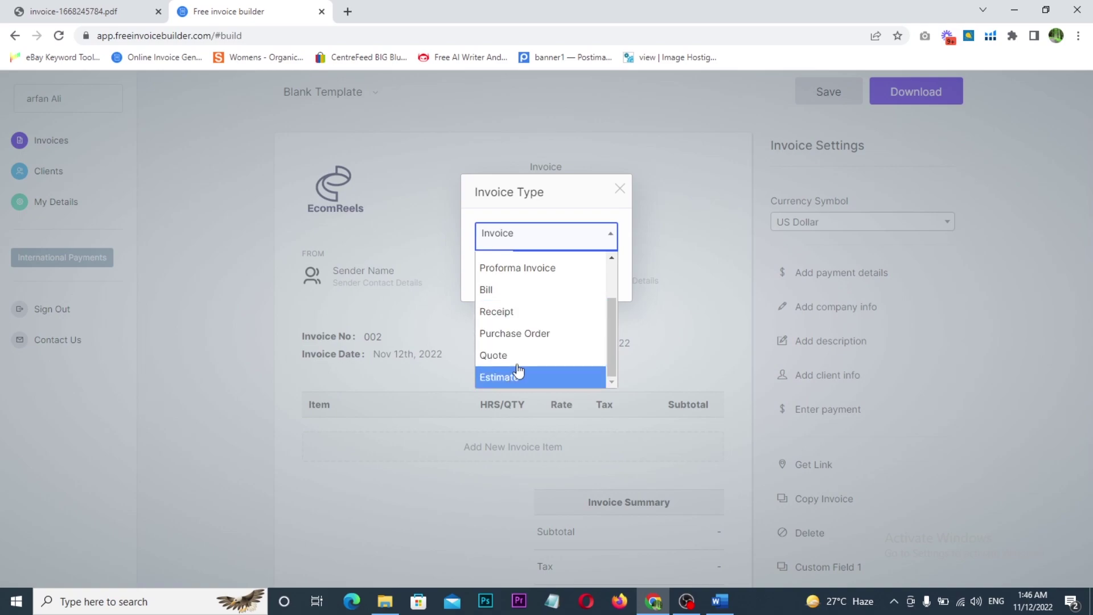
scroll(530, 354, "up", 2)
left_click(529, 273)
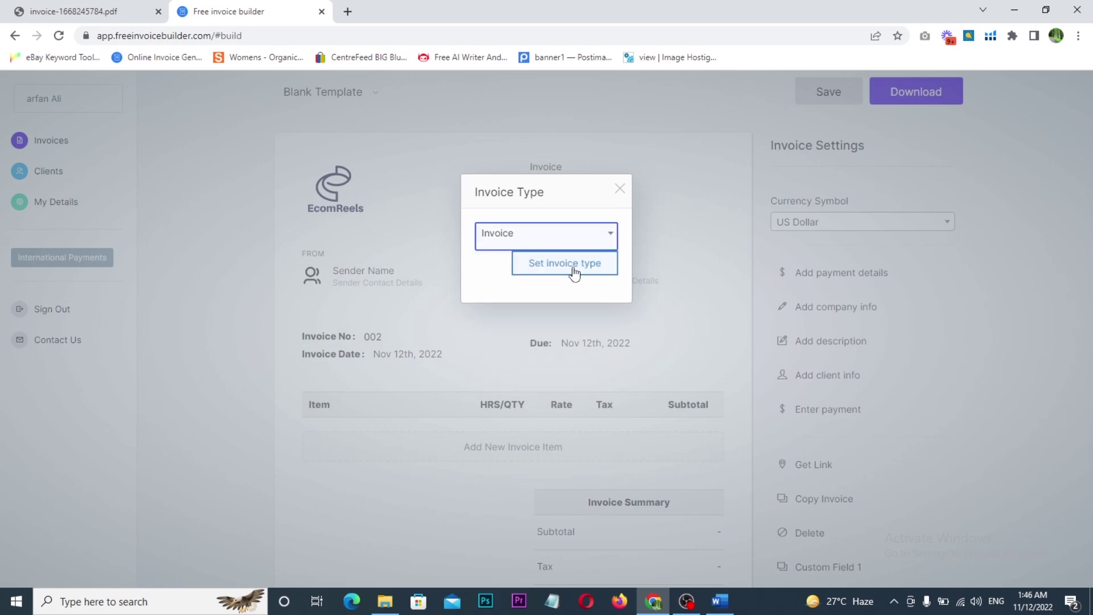
left_click(571, 269)
scroll(246, 303, "down", 2)
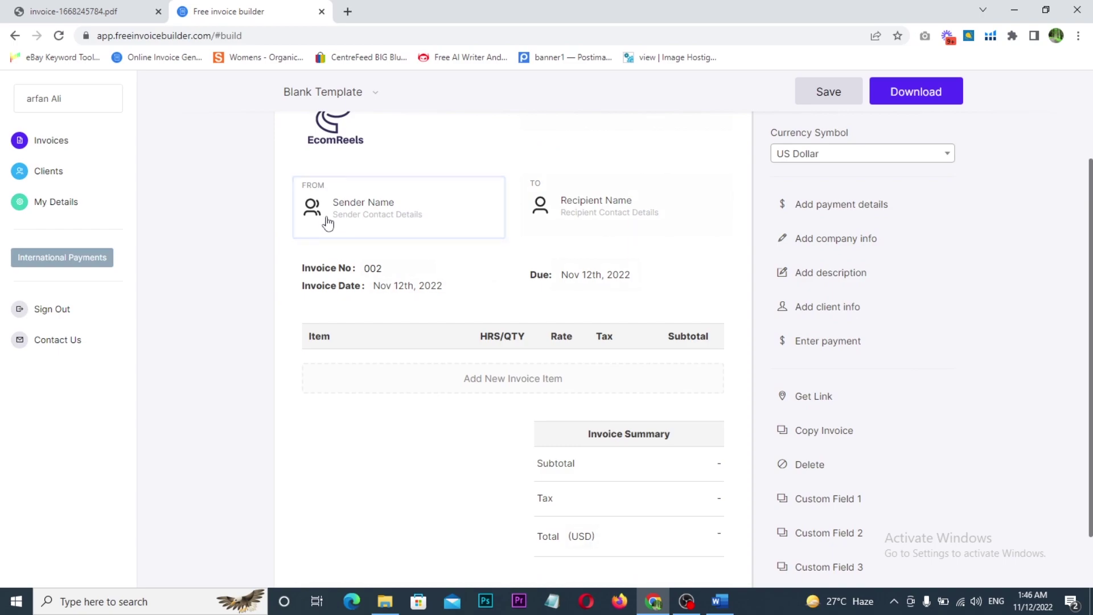
- Annotate the sender area, recipient name placeholder and logo with outlines and arrows, then clear them
scroll(353, 257, "up", 2)
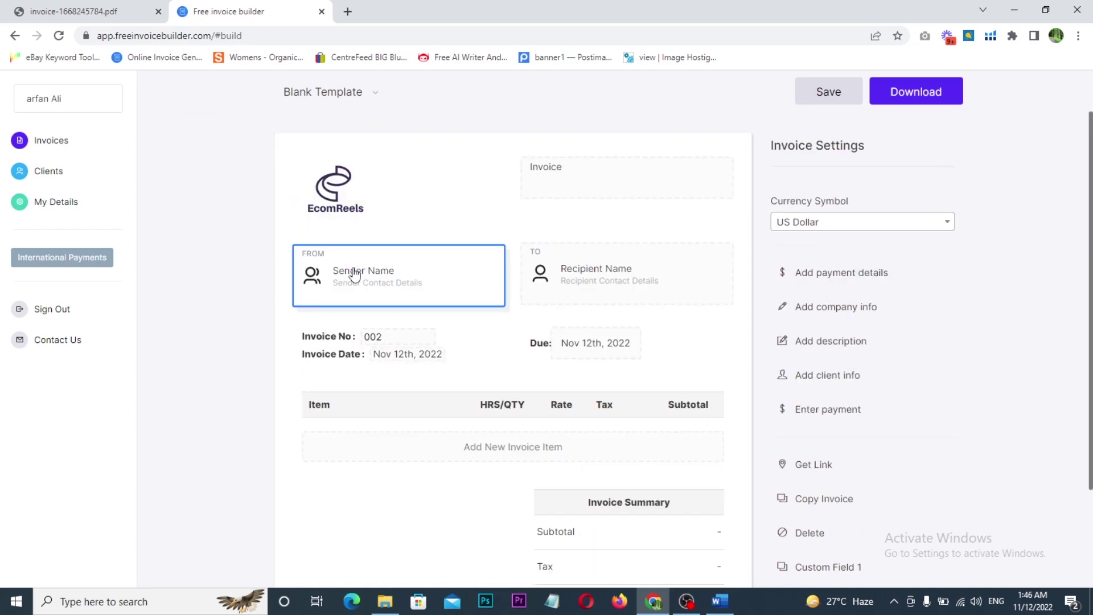
left_click_drag(287, 236, 433, 310)
mouse_move(413, 271)
left_mouse_down()
mouse_move(432, 237)
mouse_move(561, 228)
left_mouse_up()
mouse_move(556, 217)
left_mouse_down()
mouse_move(567, 222)
mouse_move(561, 238)
left_mouse_up()
left_click_drag(357, 241, 387, 198)
left_click_drag(368, 188, 403, 206)
mouse_move(552, 254)
left_mouse_down()
mouse_move(545, 286)
mouse_move(656, 271)
mouse_move(644, 263)
left_mouse_up()
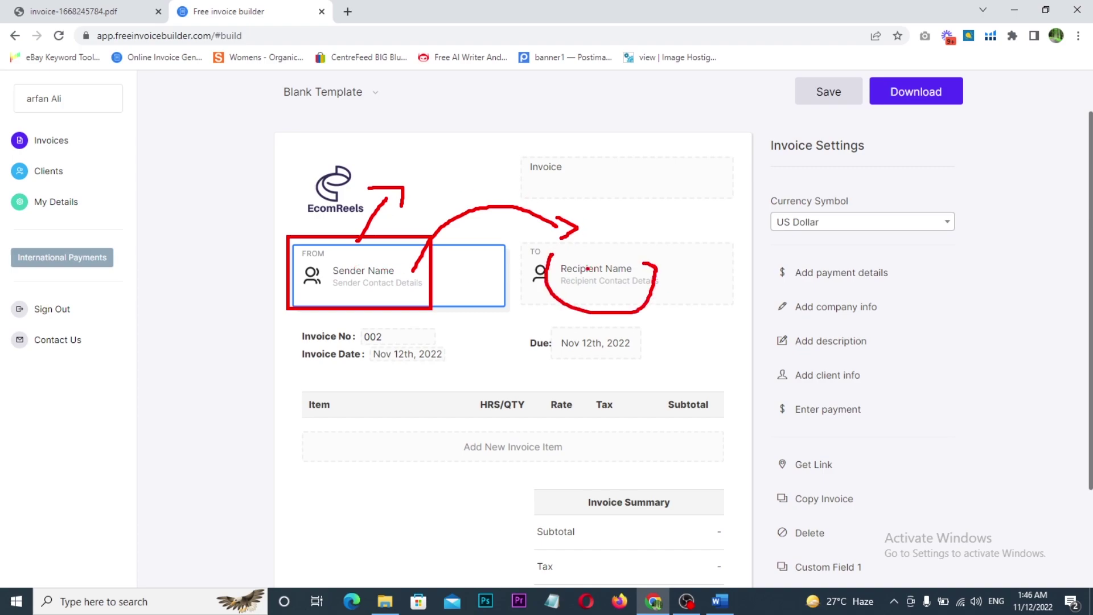
key("Escape")
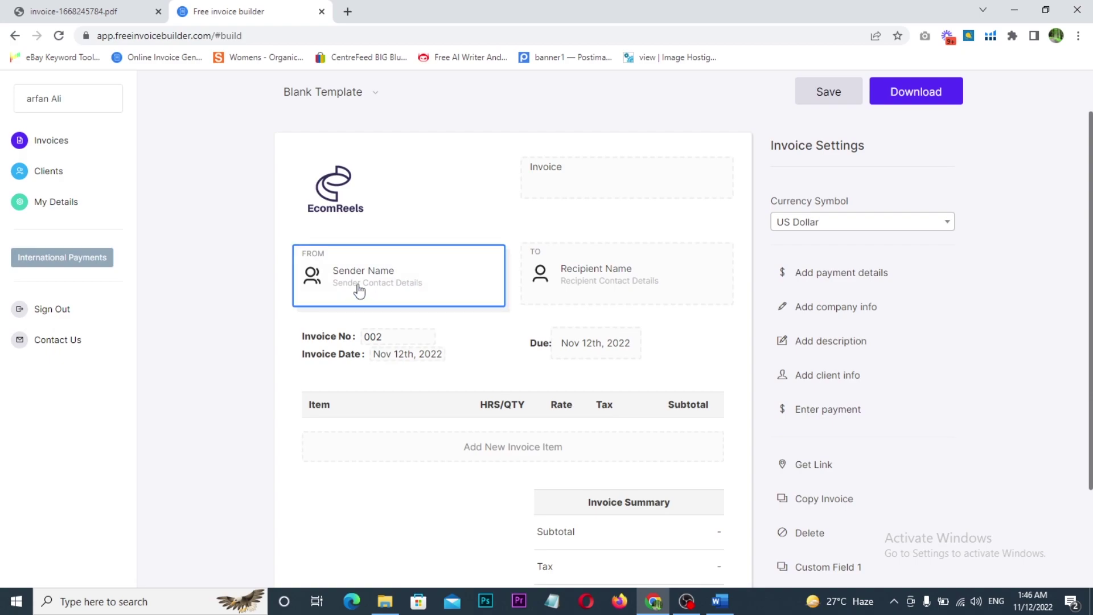
- Re-mark the FROM box with arrows toward the TO box, clear it, and open the sender details form
key("ctrl+2")
left_click_drag(266, 228, 460, 316)
mouse_move(427, 252)
left_mouse_down()
mouse_move(490, 187)
mouse_move(538, 183)
mouse_move(576, 213)
mouse_move(547, 230)
left_mouse_up()
mouse_move(615, 228)
left_mouse_down()
mouse_move(649, 241)
mouse_move(689, 213)
mouse_move(670, 204)
mouse_move(697, 243)
left_mouse_up()
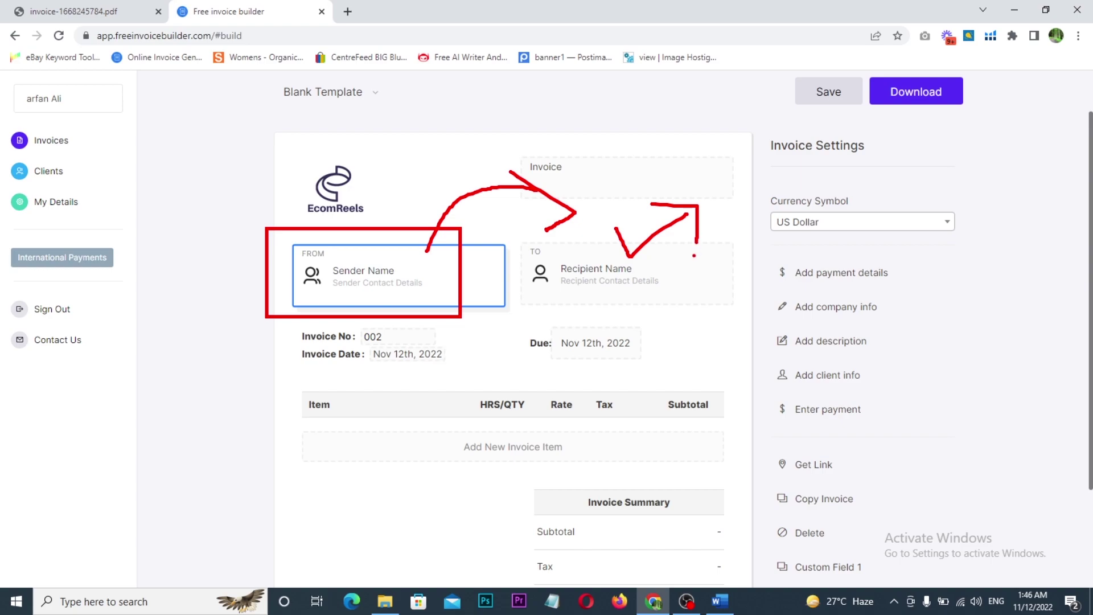
key("Escape")
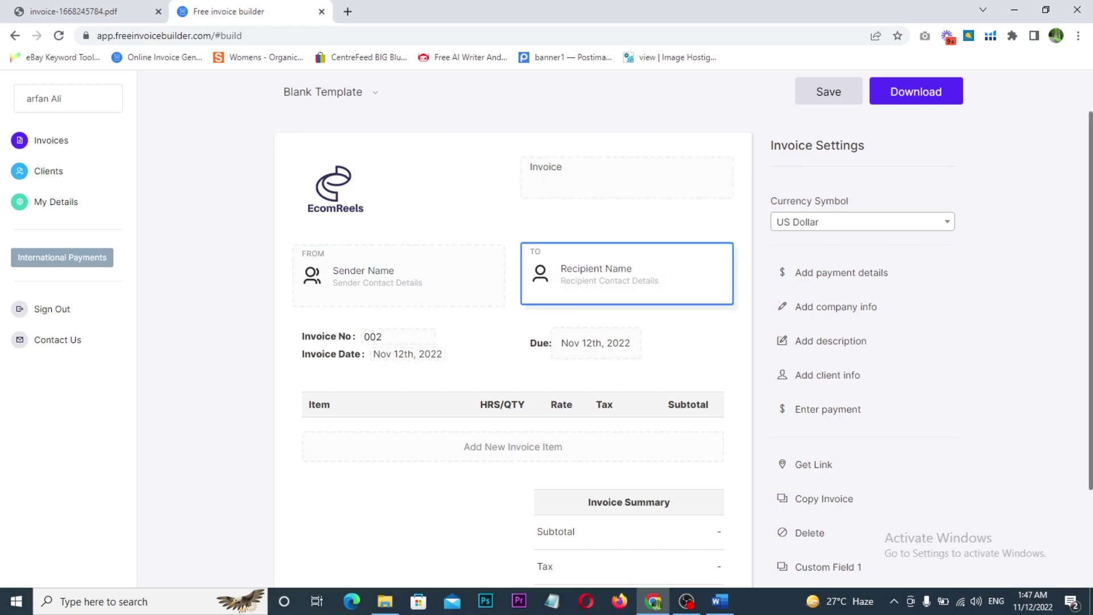
left_click_drag(254, 229, 442, 319)
mouse_move(415, 261)
left_mouse_down()
mouse_move(450, 251)
mouse_move(464, 191)
mouse_move(544, 210)
mouse_move(540, 229)
left_mouse_up()
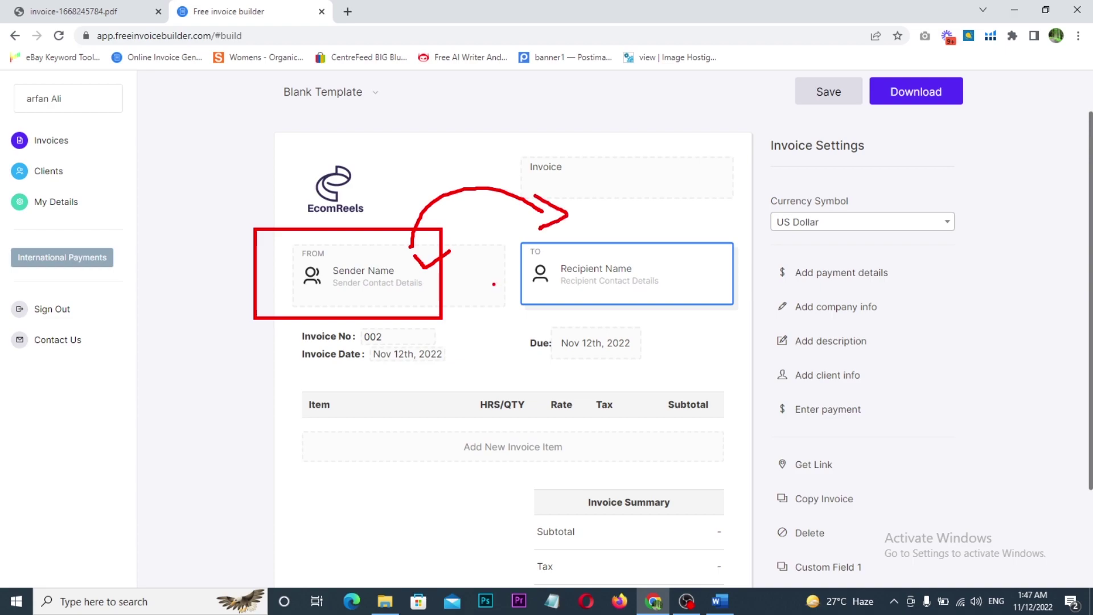
key("Escape")
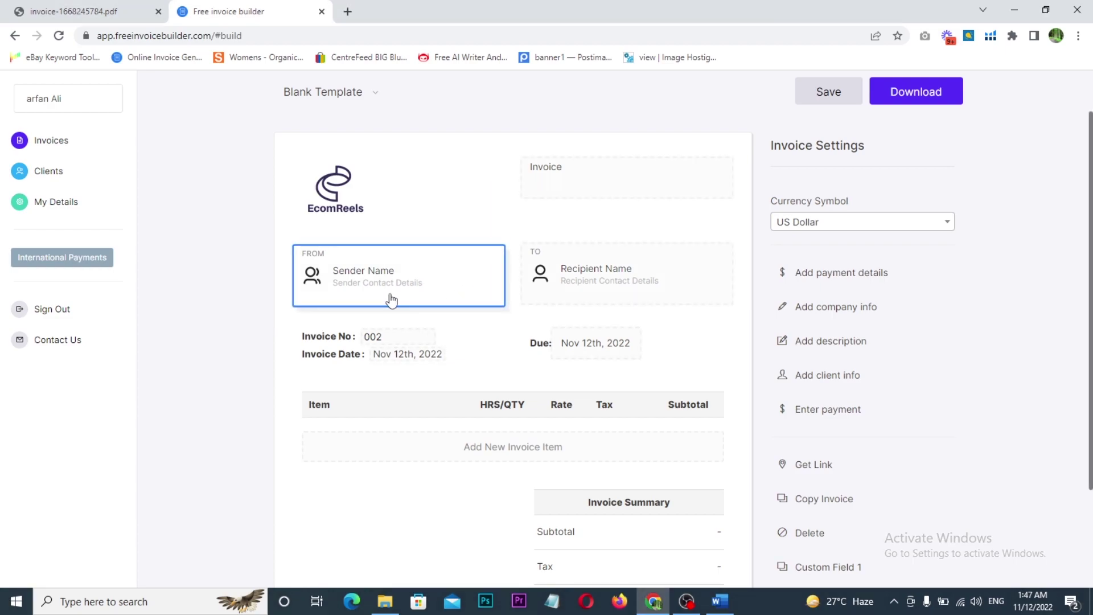
mouse_move(281, 235)
left_mouse_down()
mouse_move(411, 307)
mouse_move(540, 231)
mouse_move(550, 265)
left_mouse_up()
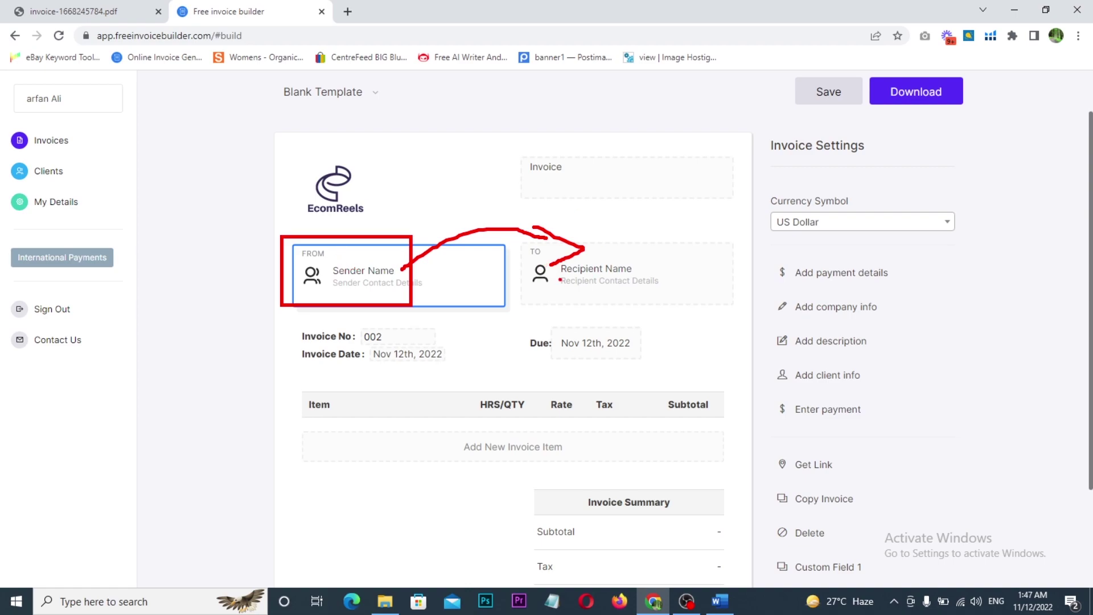
key("Escape")
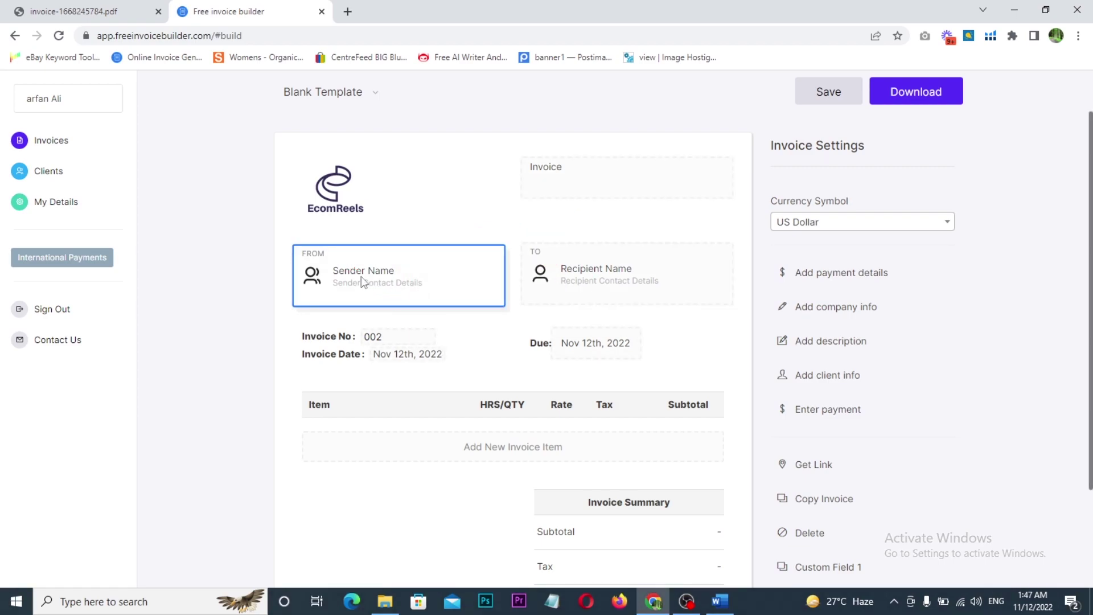
left_click(361, 275)
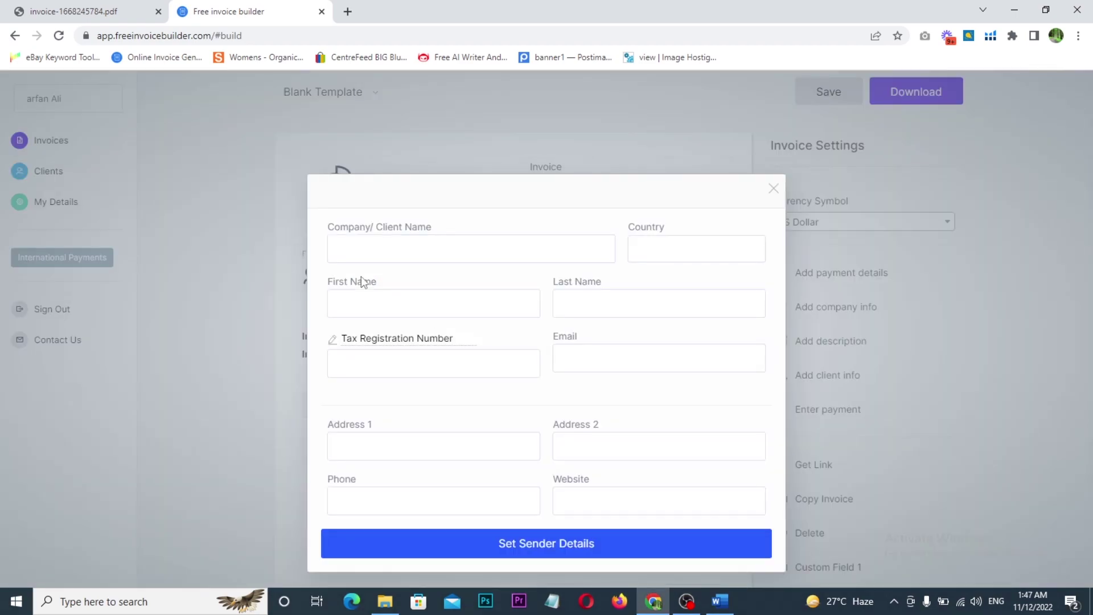
- Enter sender company ecomreels LTD, country United Kingdom, the contact's first and last name, and tax registration number
left_click(332, 243)
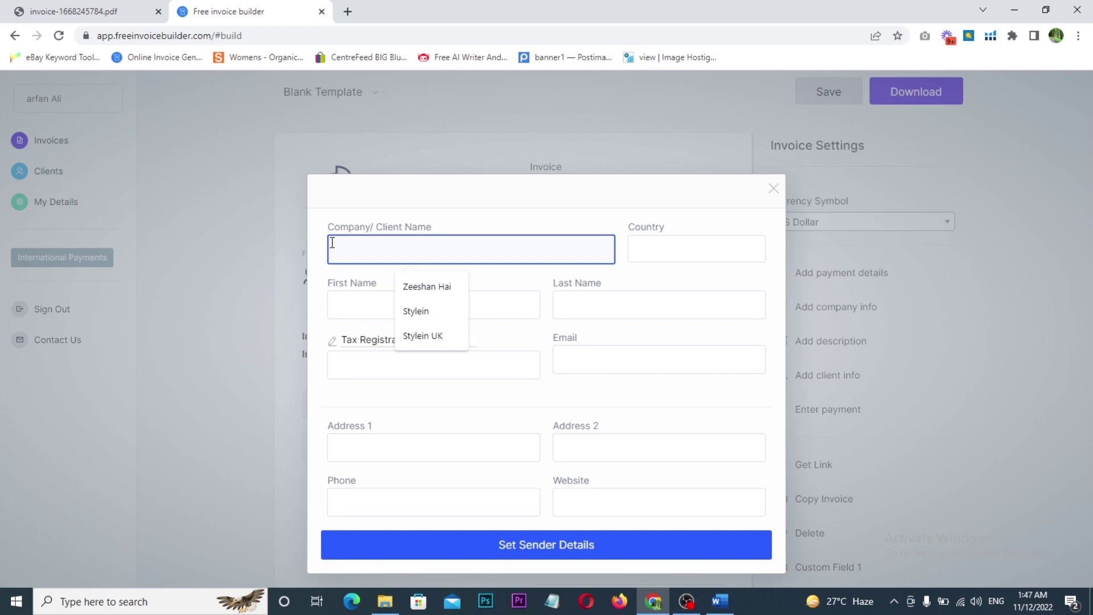
type("ecomreels LTD")
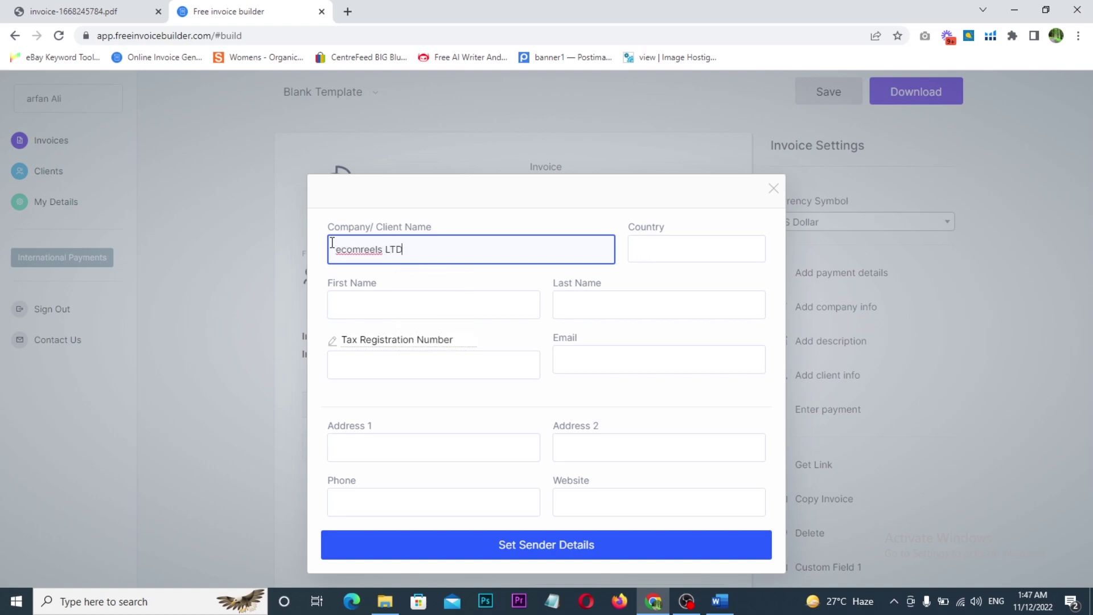
key("Tab")
type("UN")
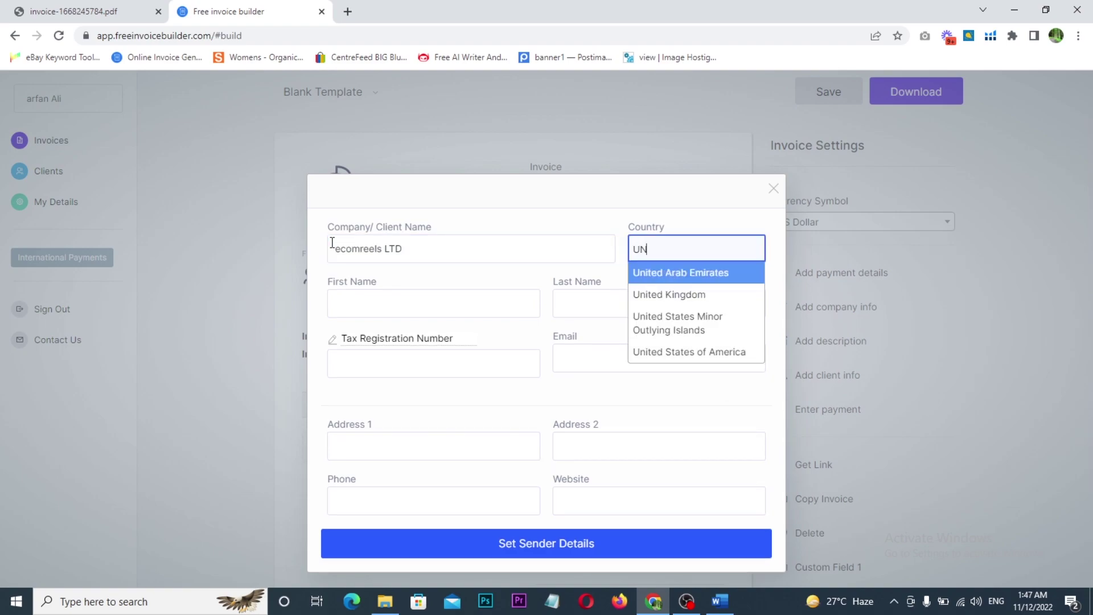
left_click(646, 296)
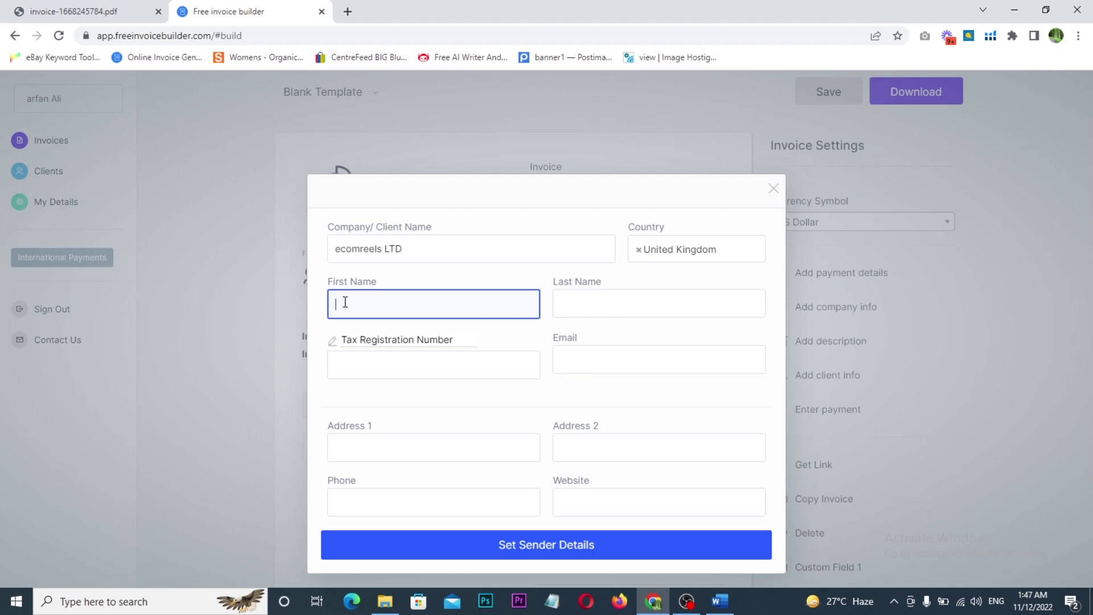
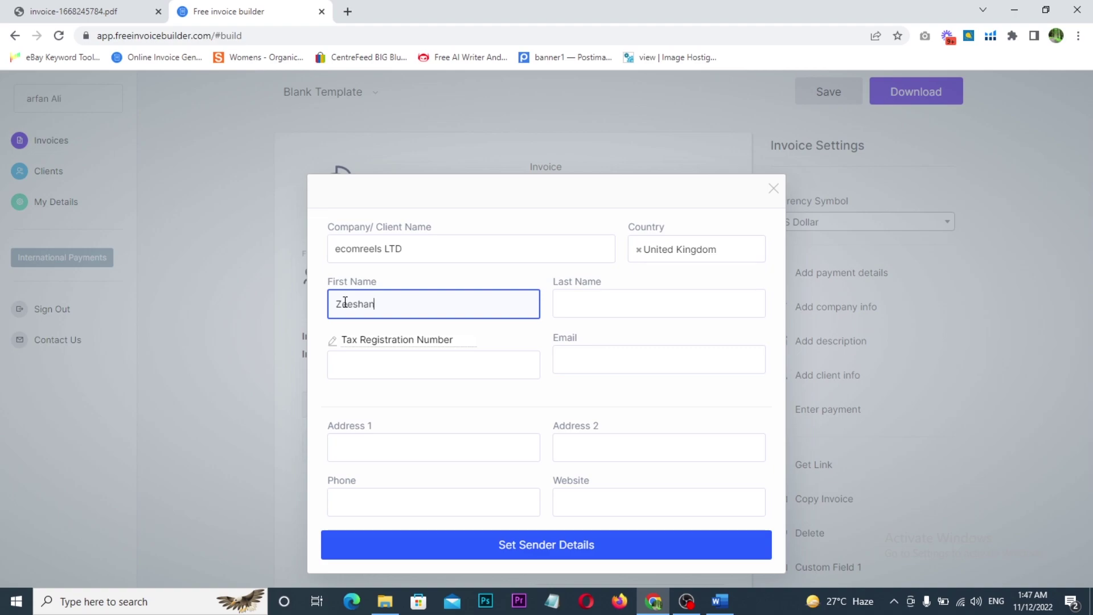
key("Tab")
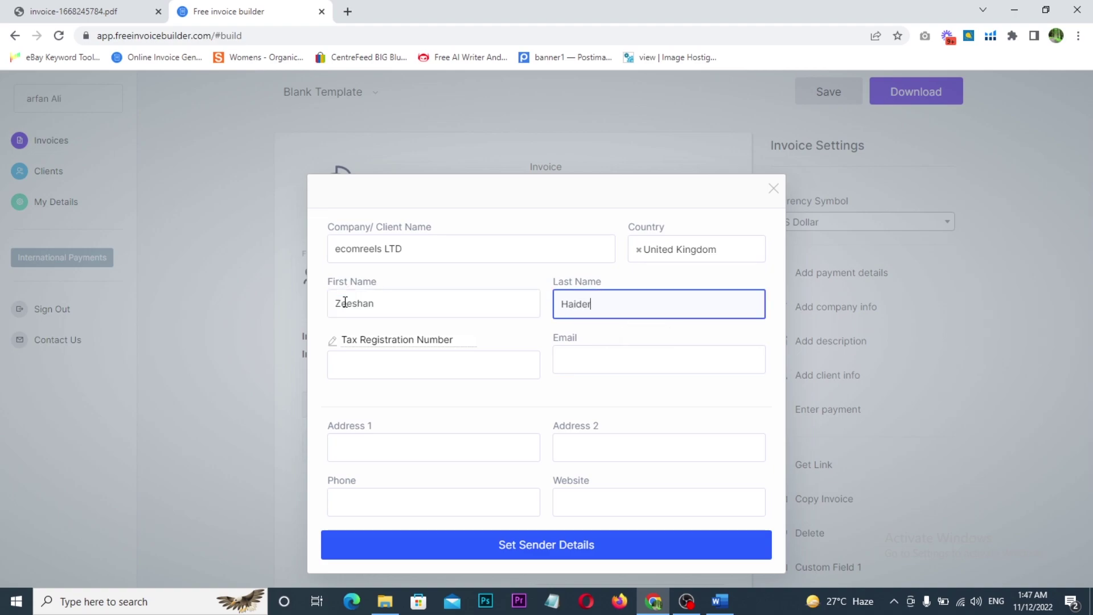
key("Tab")
key("Tab")
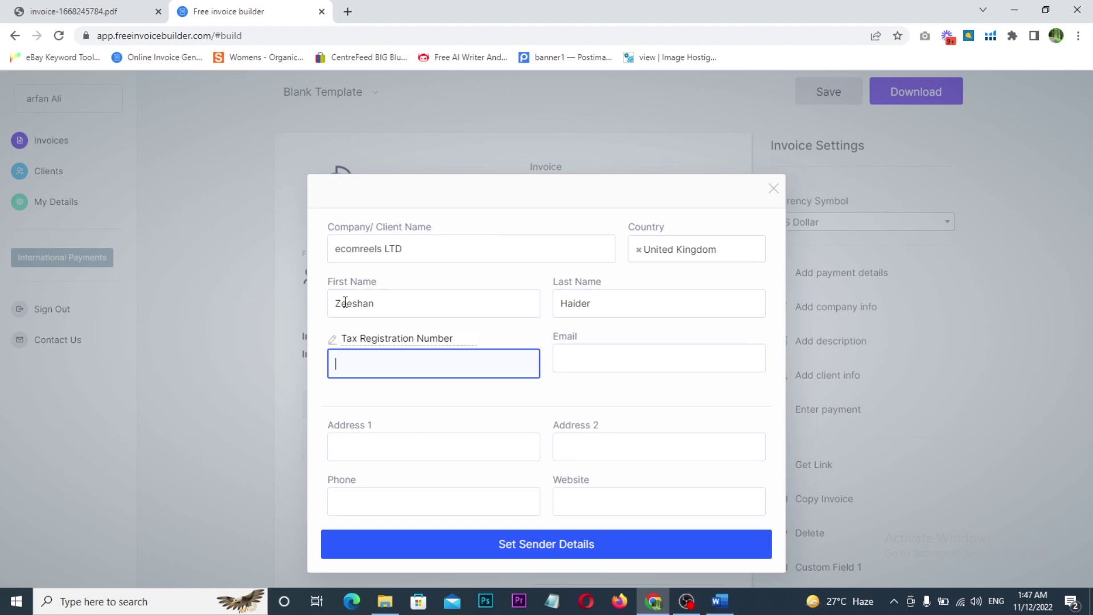
key("Tab")
- Add the sender's email, London street address, phone and website ecomreels.com, then save the sender details
type("INF")
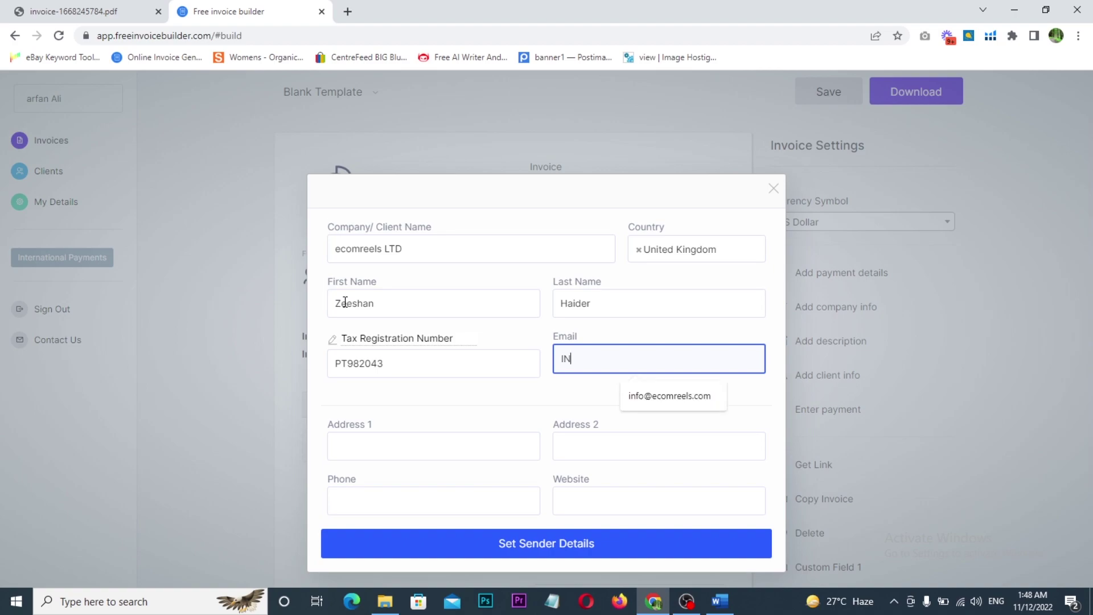
left_click(662, 398)
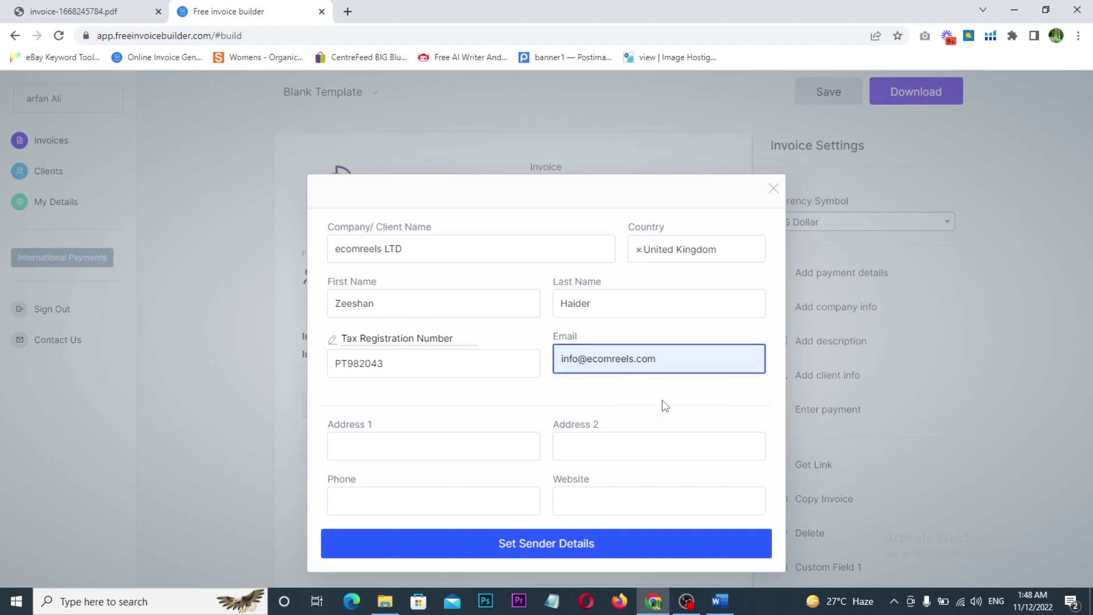
key("Tab")
type("32")
left_click(420, 481)
key("Tab")
type("lon")
left_click(642, 482)
key("Tab")
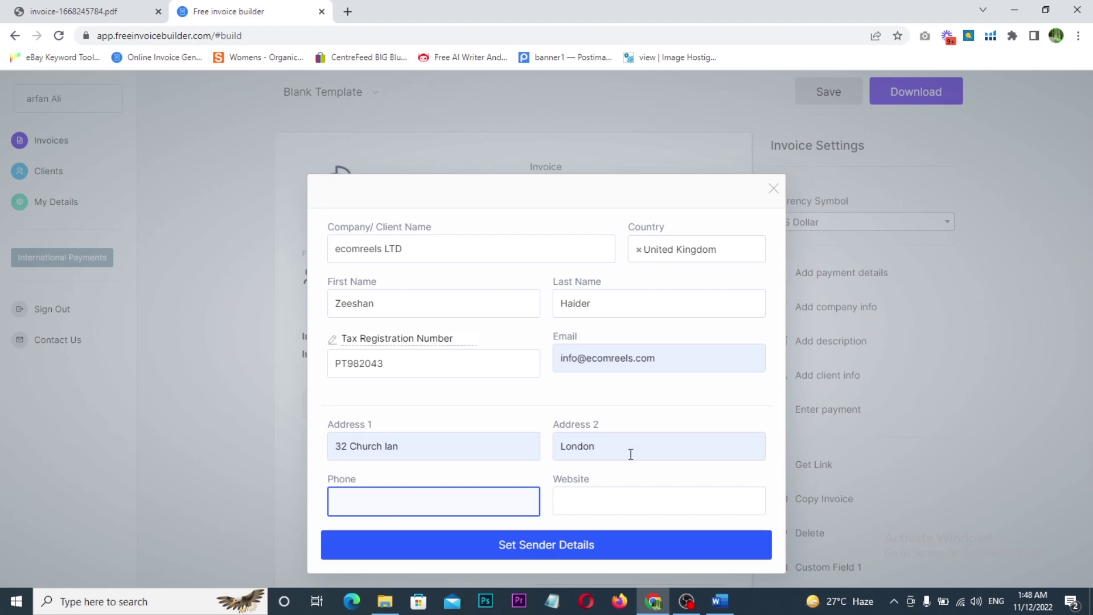
type("07")
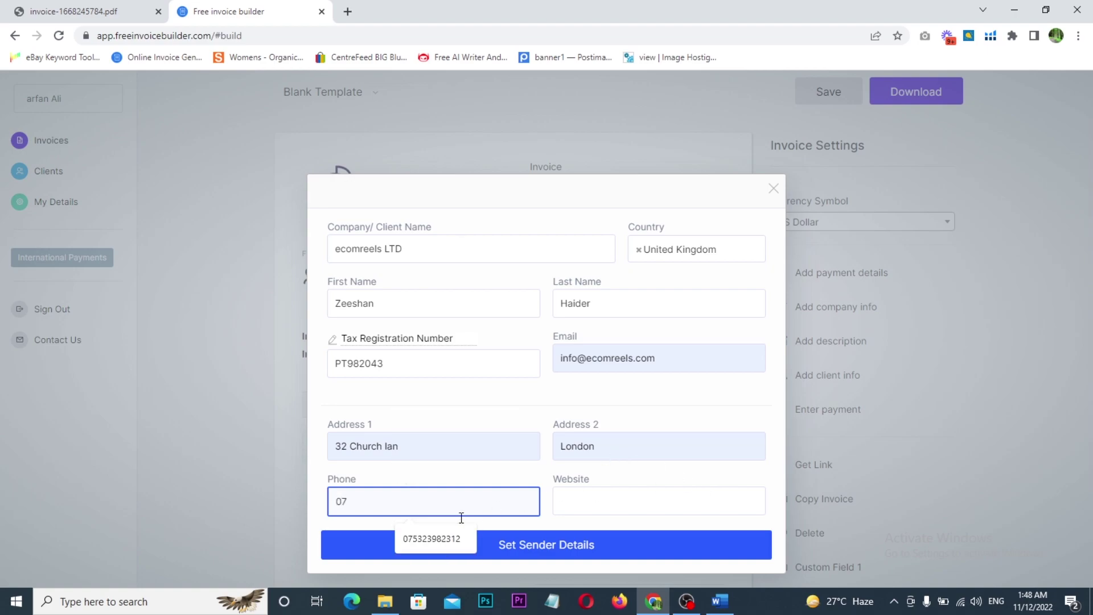
left_click(429, 538)
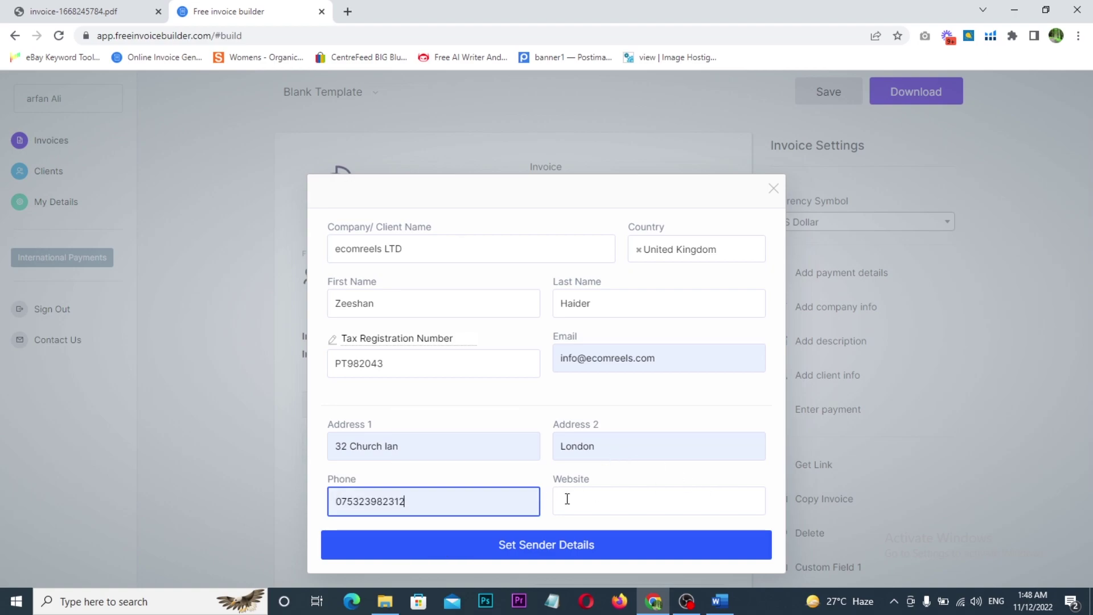
left_click(567, 499)
type("e")
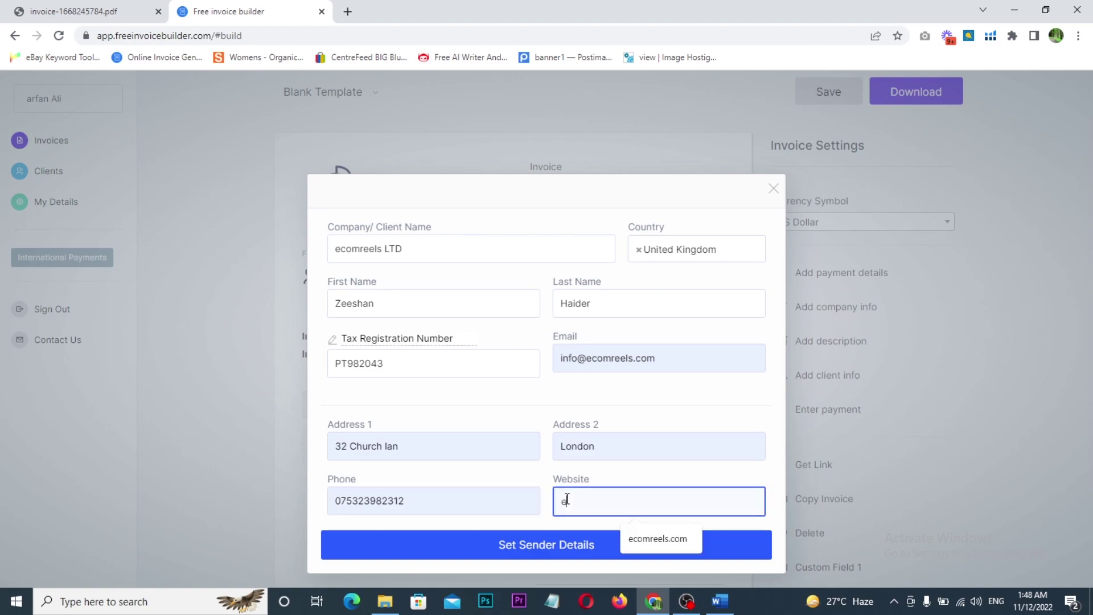
left_click(627, 535)
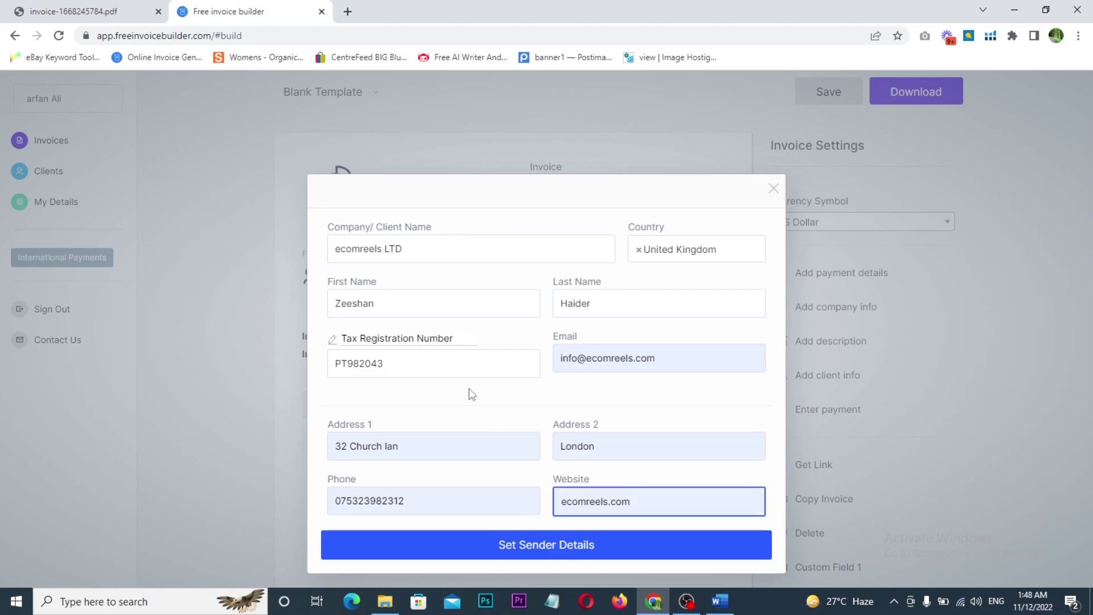
left_click(546, 547)
- Outline the filled sender block with an arrow toward the recipient, clear it, and open the New Client form
scroll(270, 394, "down", 1)
scroll(270, 394, "up", 1)
key("ctrl+2")
mouse_move(247, 228)
left_mouse_down()
mouse_move(368, 333)
mouse_move(440, 422)
left_mouse_up()
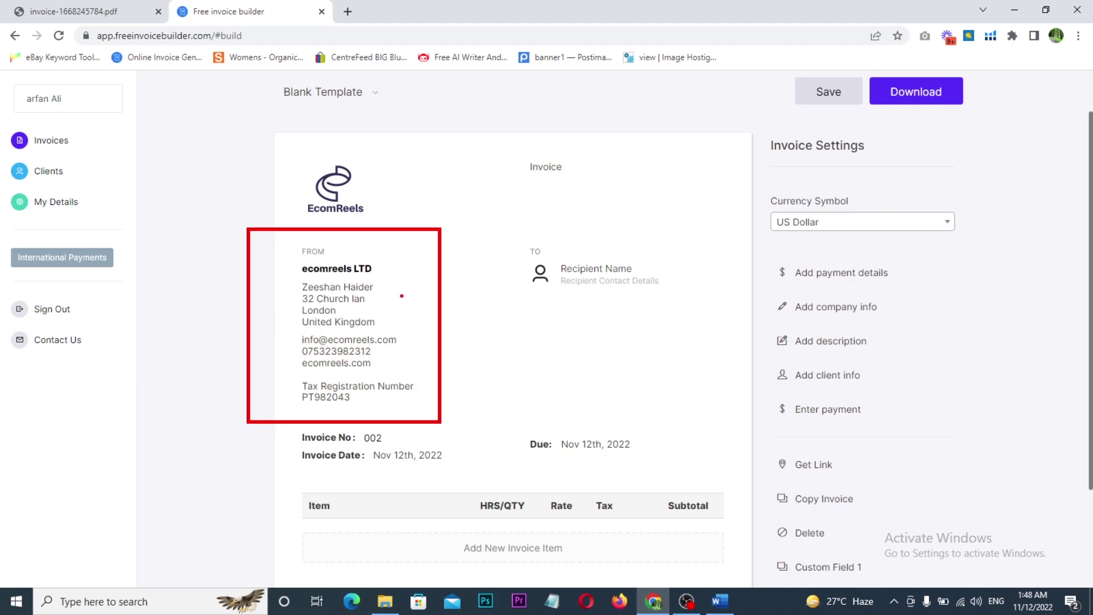
mouse_move(401, 292)
left_mouse_down()
mouse_move(500, 217)
mouse_move(523, 233)
left_mouse_up()
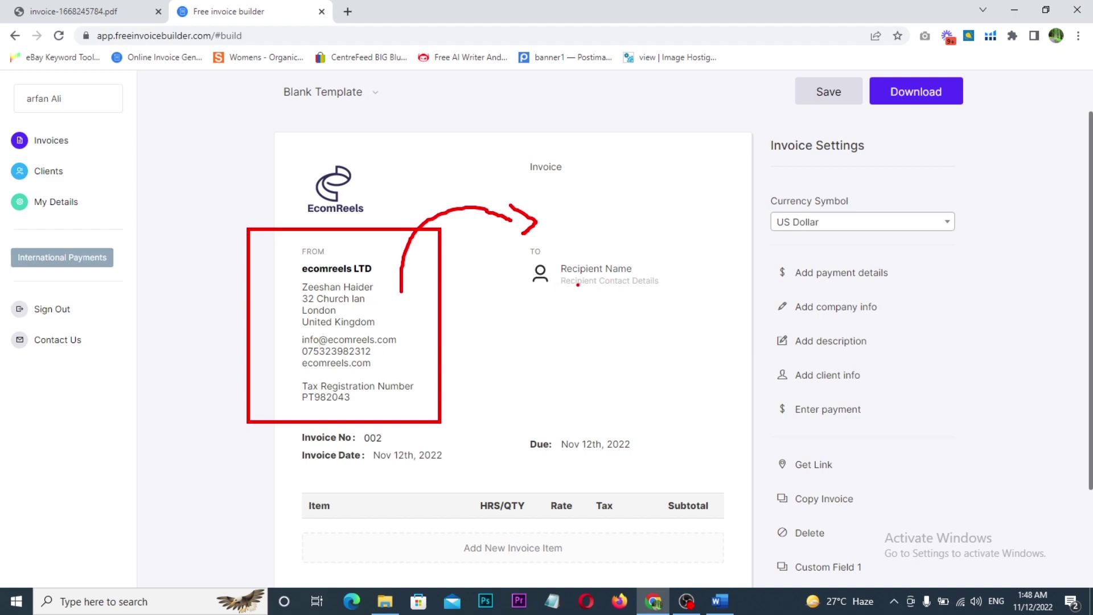
key("Escape")
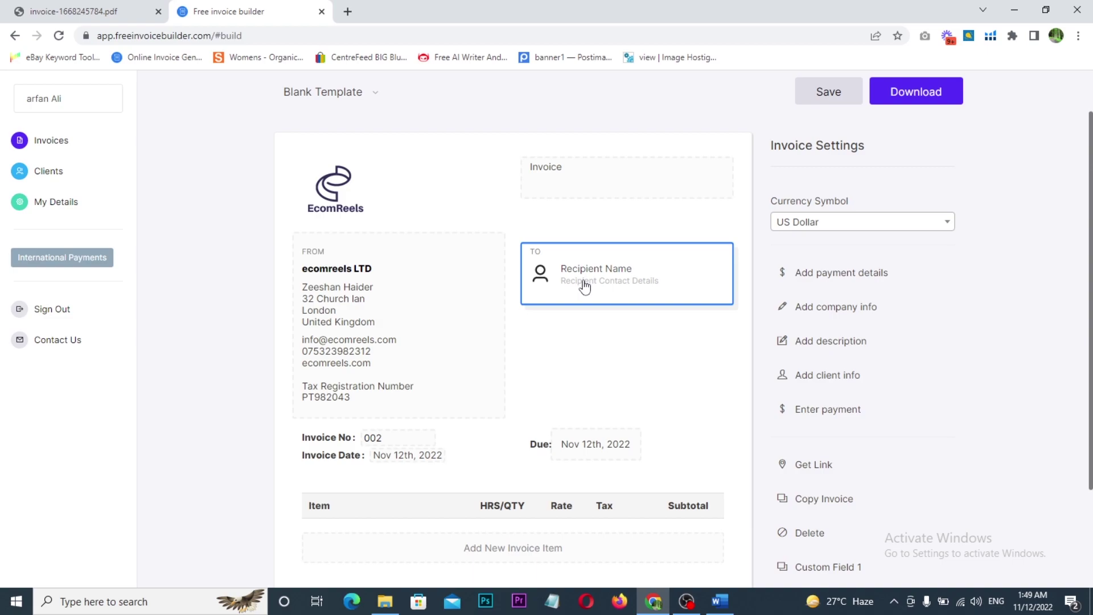
left_click(585, 287)
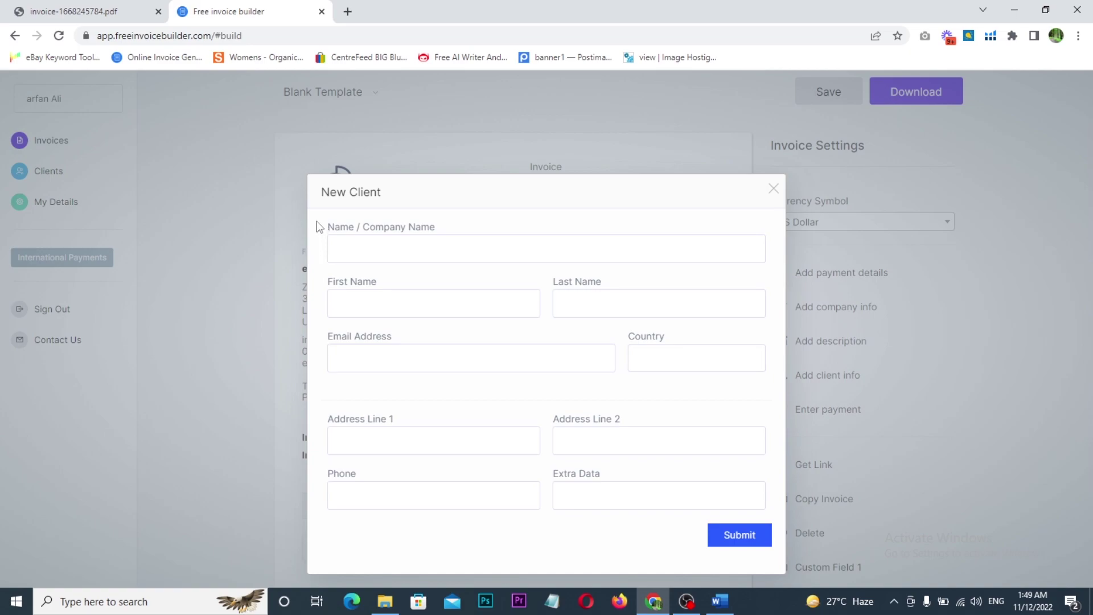
- Enter the client company from the suggestion, the contact's first and last name and phone, then submit
key("Tab")
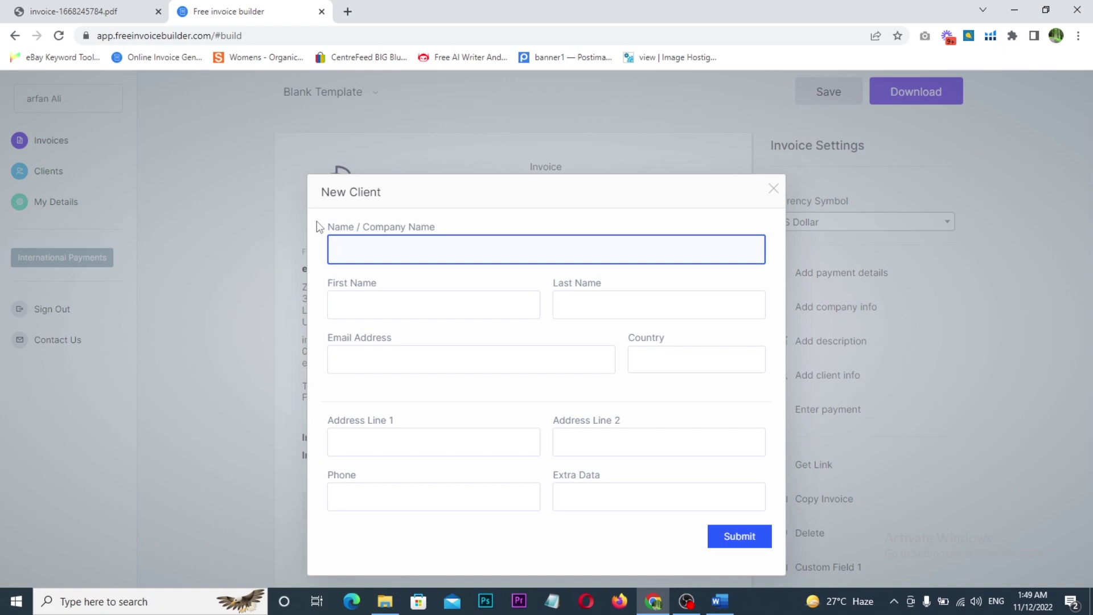
type("Williammark LTD")
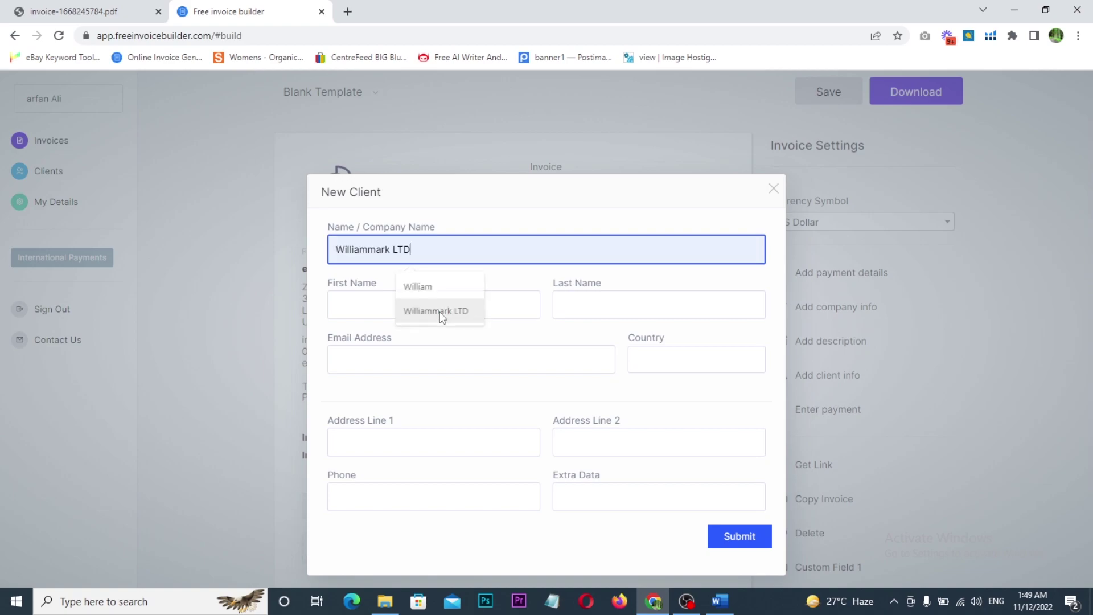
left_click(440, 312)
left_click(439, 309)
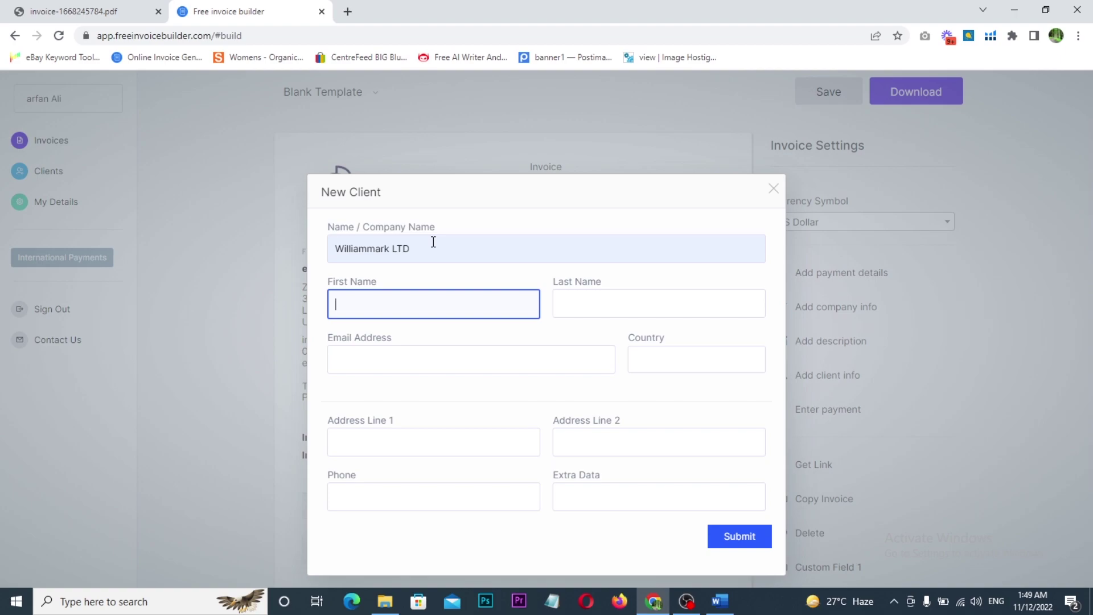
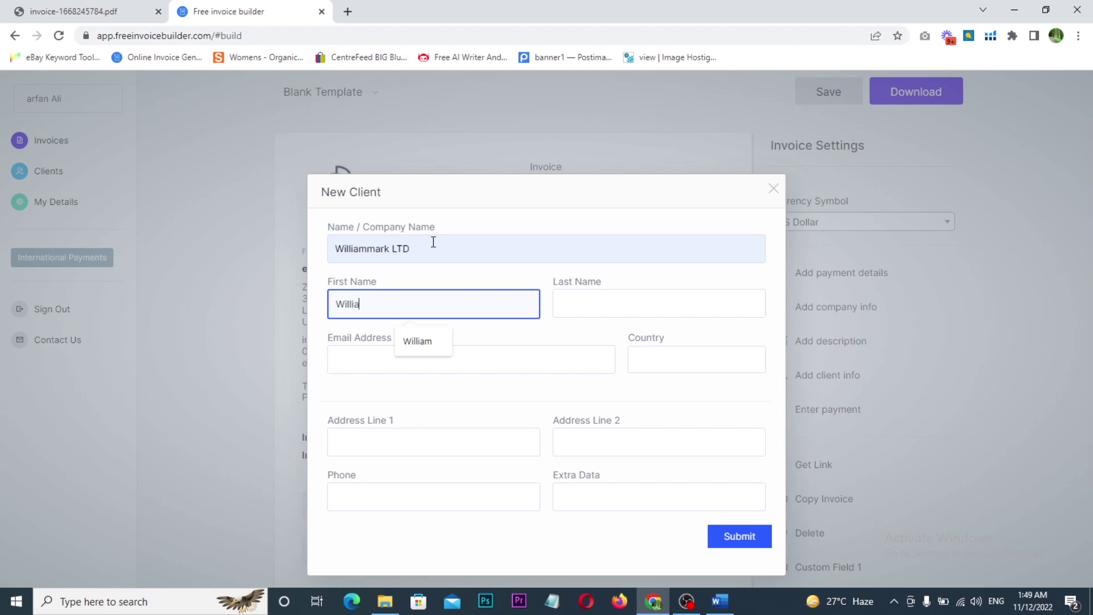
key("Tab")
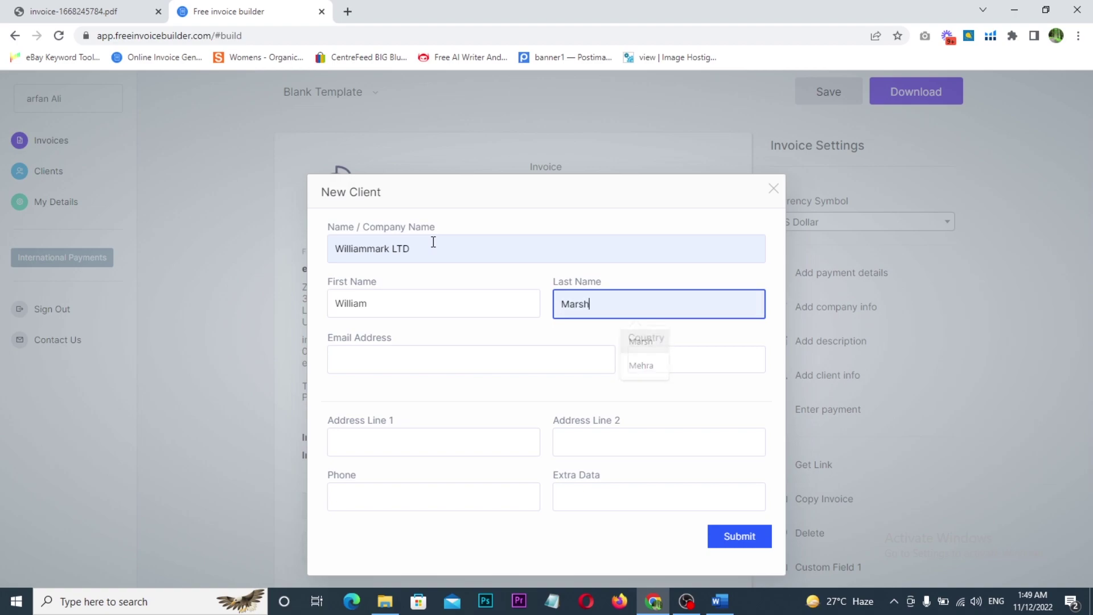
key("Tab")
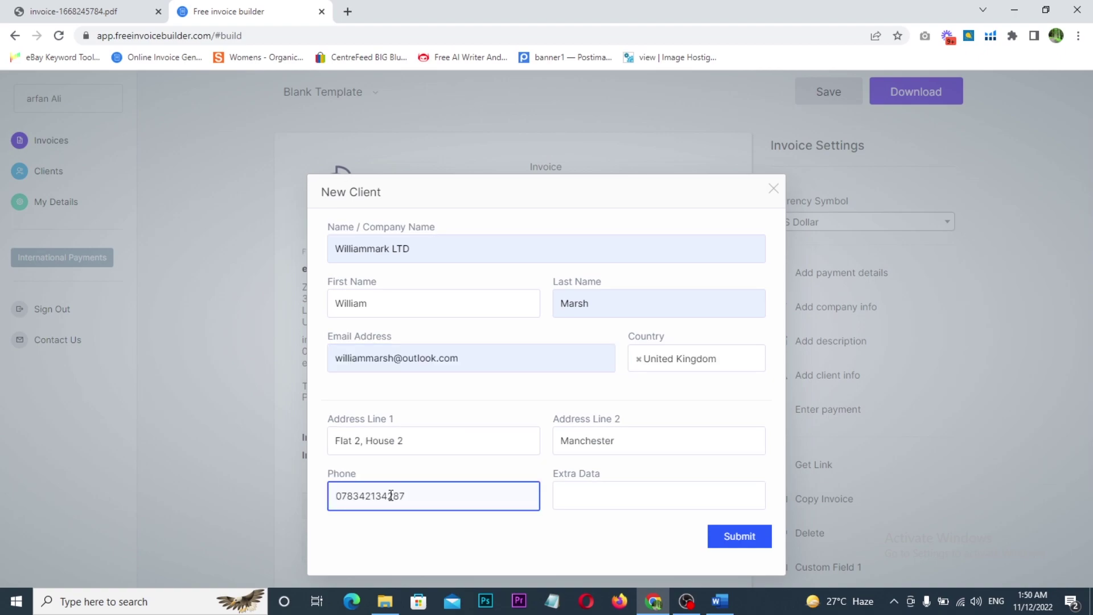
left_click(390, 495)
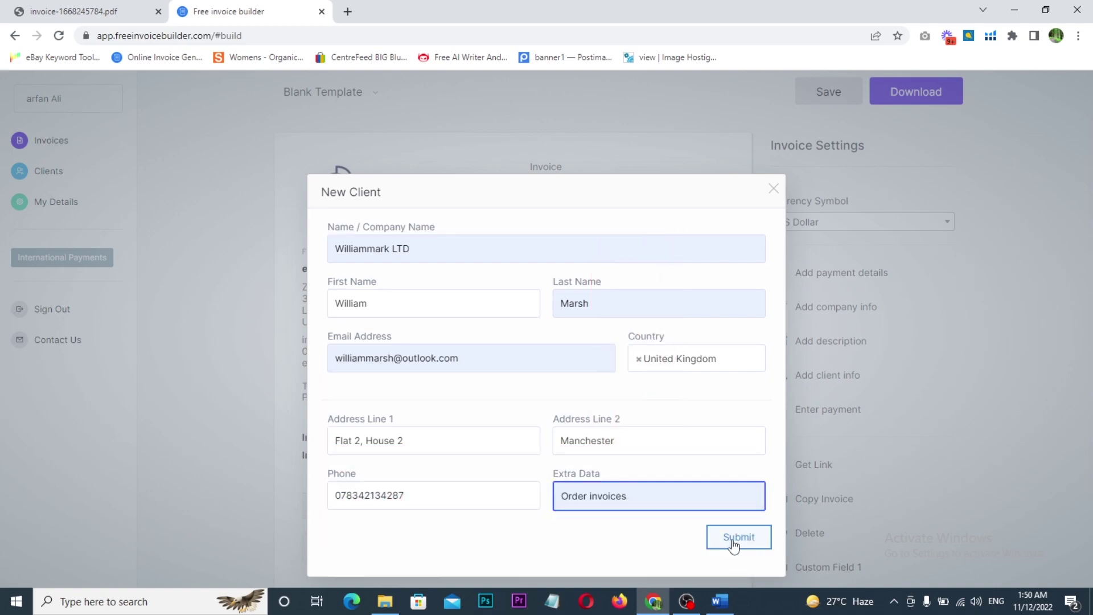
left_click(730, 539)
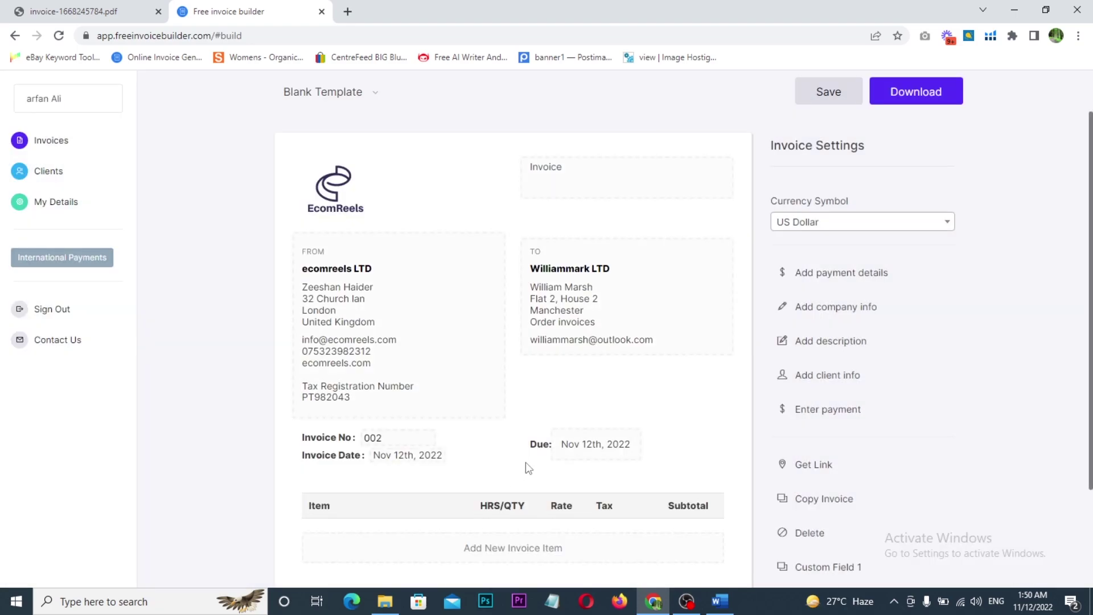
- Change the invoice number from 002 to 045
left_click_drag(517, 226, 658, 379)
left_click_drag(627, 291, 682, 287)
left_click_drag(368, 302, 505, 212)
mouse_move(497, 197)
left_mouse_down()
mouse_move(524, 211)
mouse_move(509, 230)
left_mouse_up()
scroll(512, 393, "down", 4)
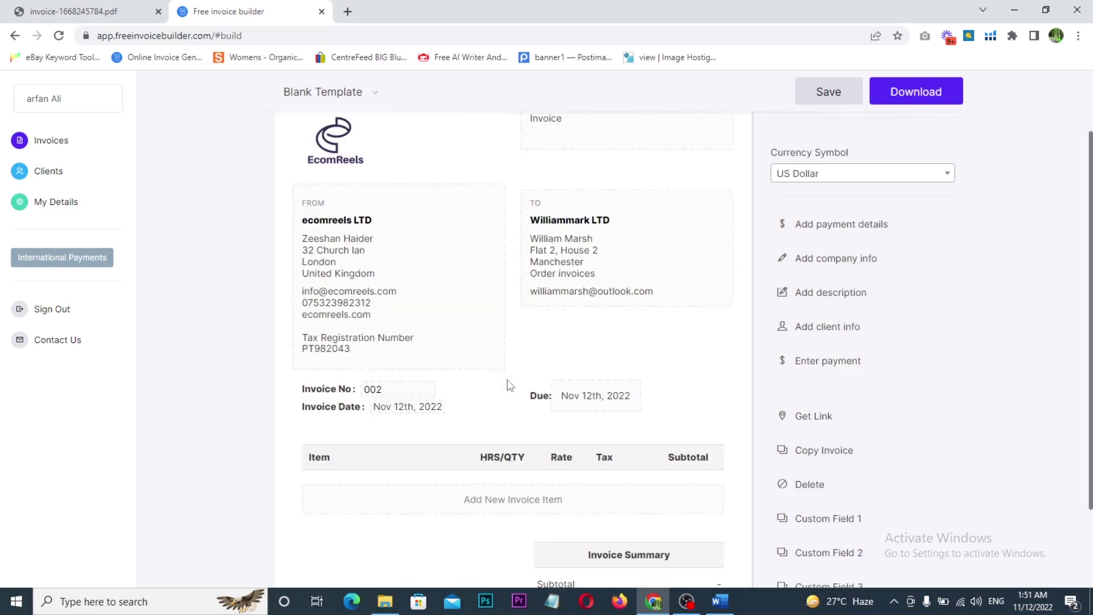
left_click(381, 233)
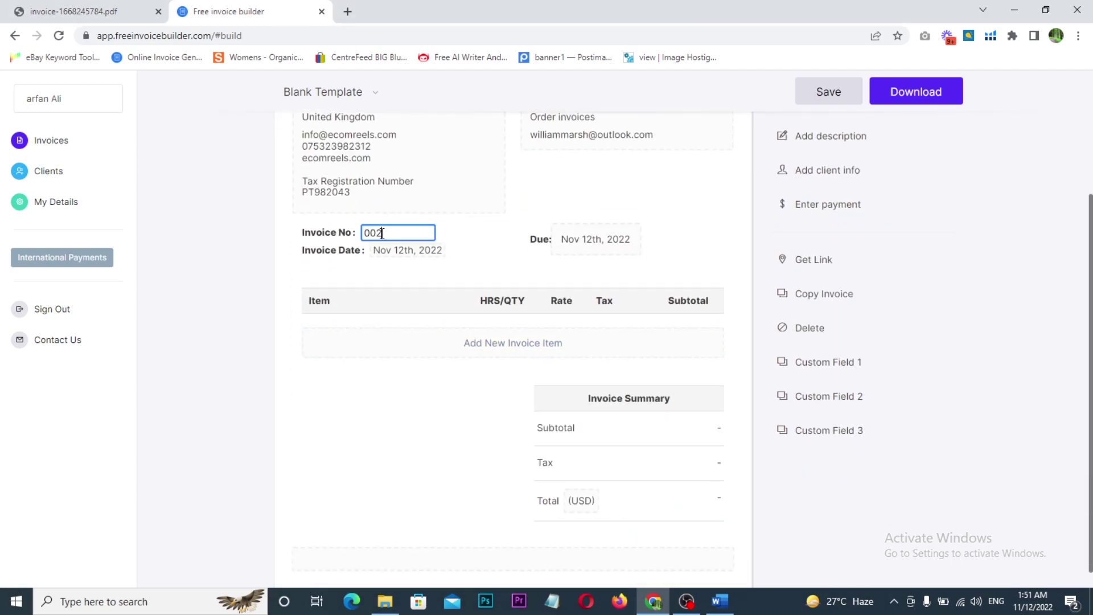
key("BackSpace")
key("BackSpace")
type("45")
- Set the invoice date to Nov 10th, 2022 and the due date to Nov 23rd, 2022
left_click(412, 251)
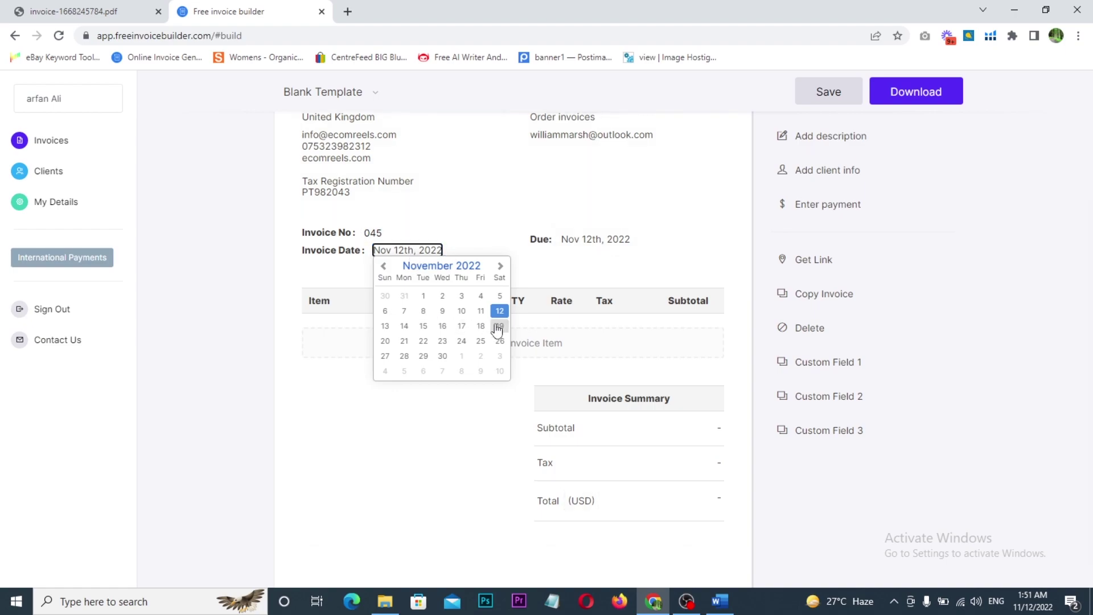
left_click(461, 311)
left_click(589, 245)
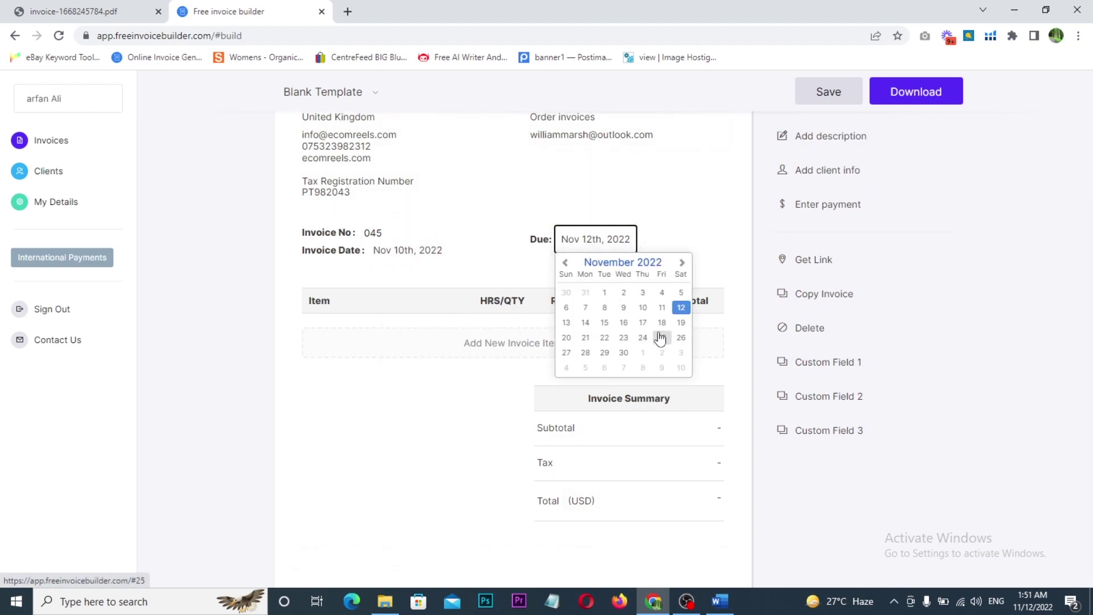
left_click(625, 338)
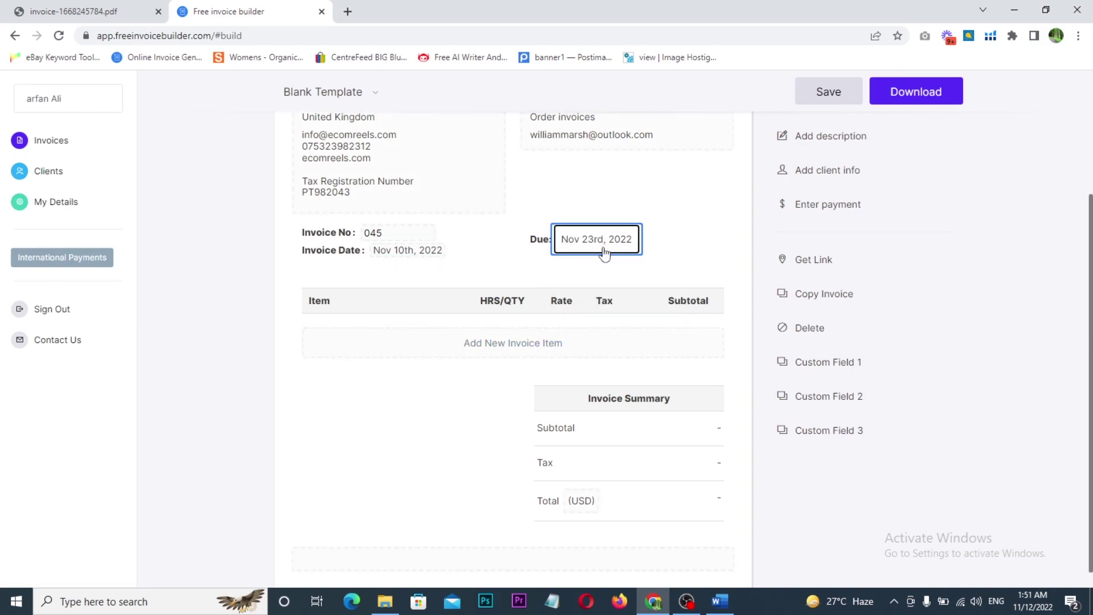
- Add a new empty invoice item line
left_click(683, 252)
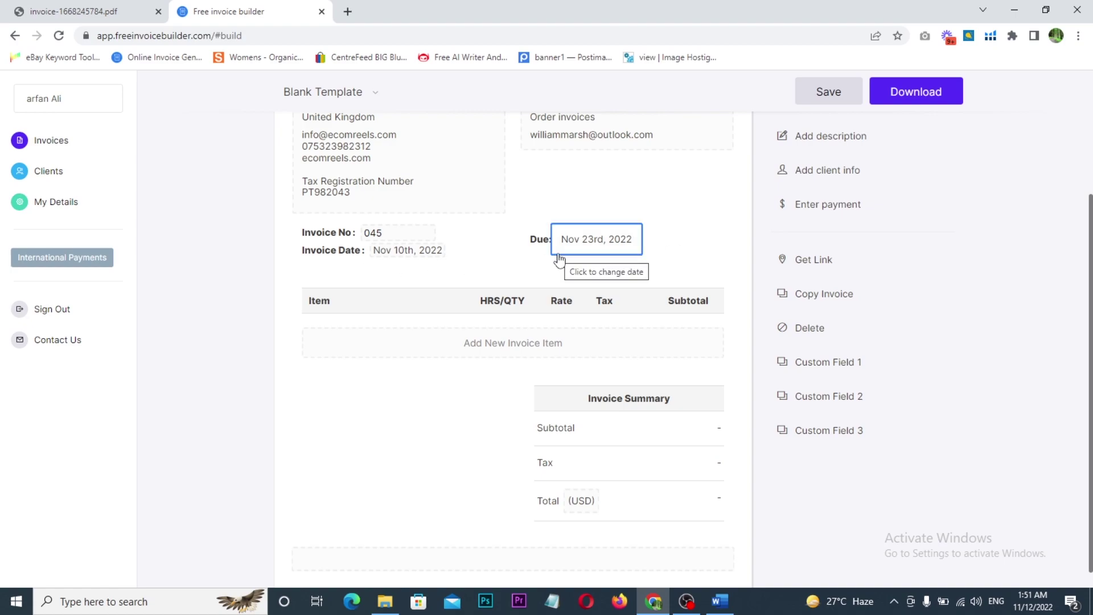
scroll(350, 293, "down", 1)
left_click(424, 299)
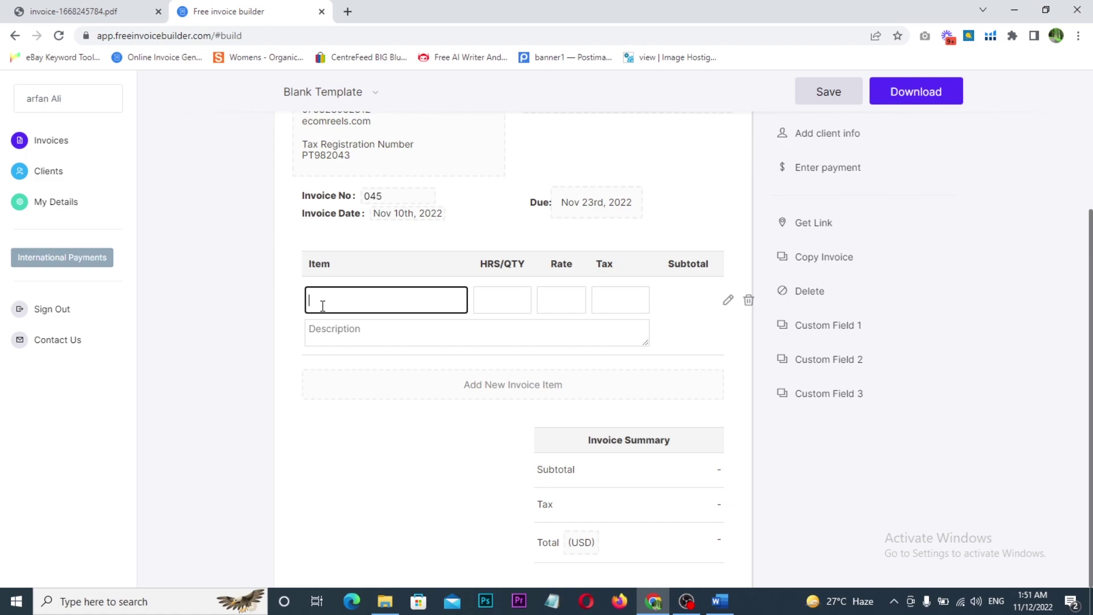
- Fill the new line with draft quantity 200 and rate 30, and begin naming and describing the Mobile Cover item
left_click(502, 307)
type("200")
left_click(564, 304)
type("30")
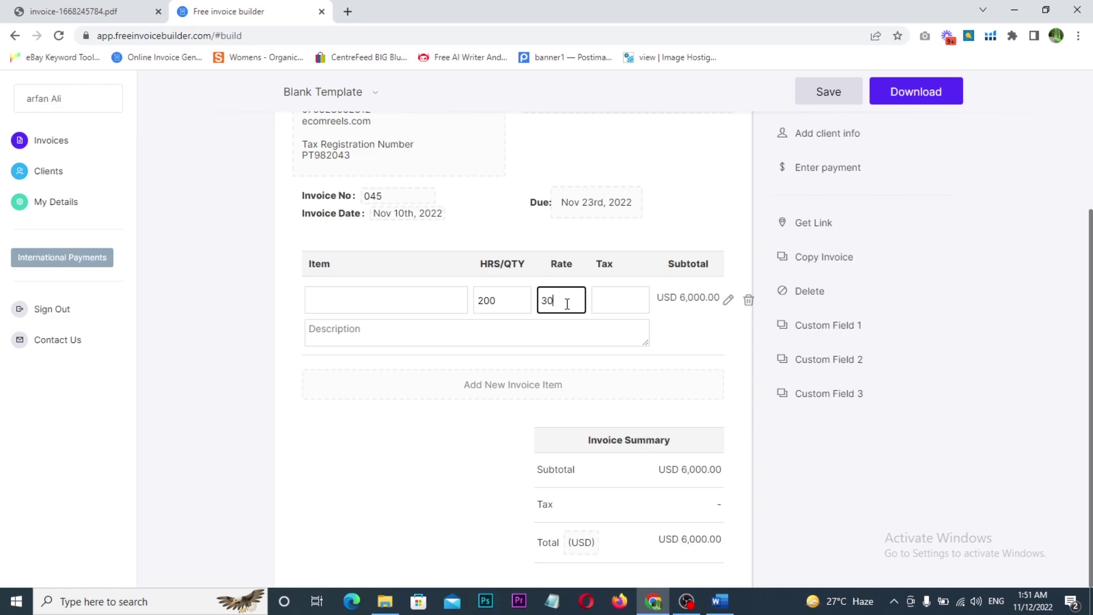
left_click(429, 302)
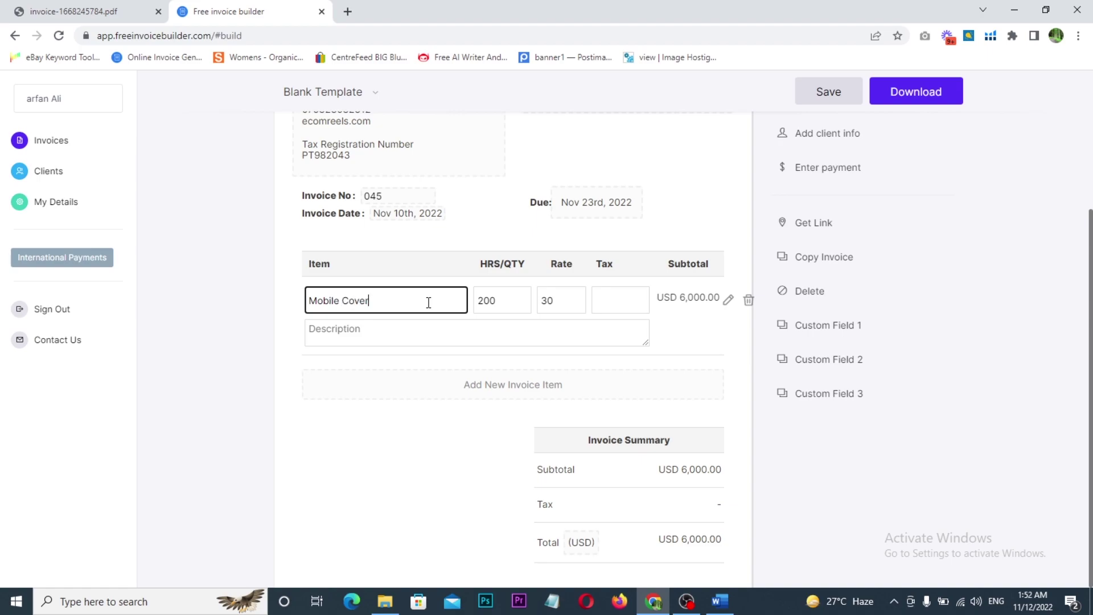
left_click(371, 334)
type("Mobile Cover Grey 1x")
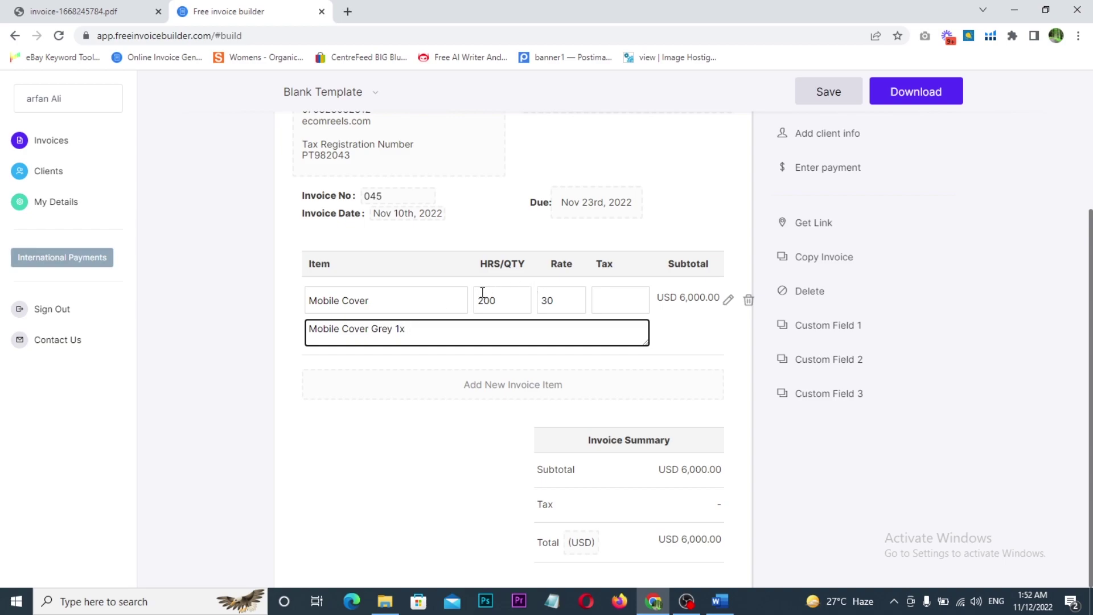
- Correct the Mobile Cover line to quantity 1 at 9.99 and mark it Non Taxable
double_click(500, 302)
type("1")
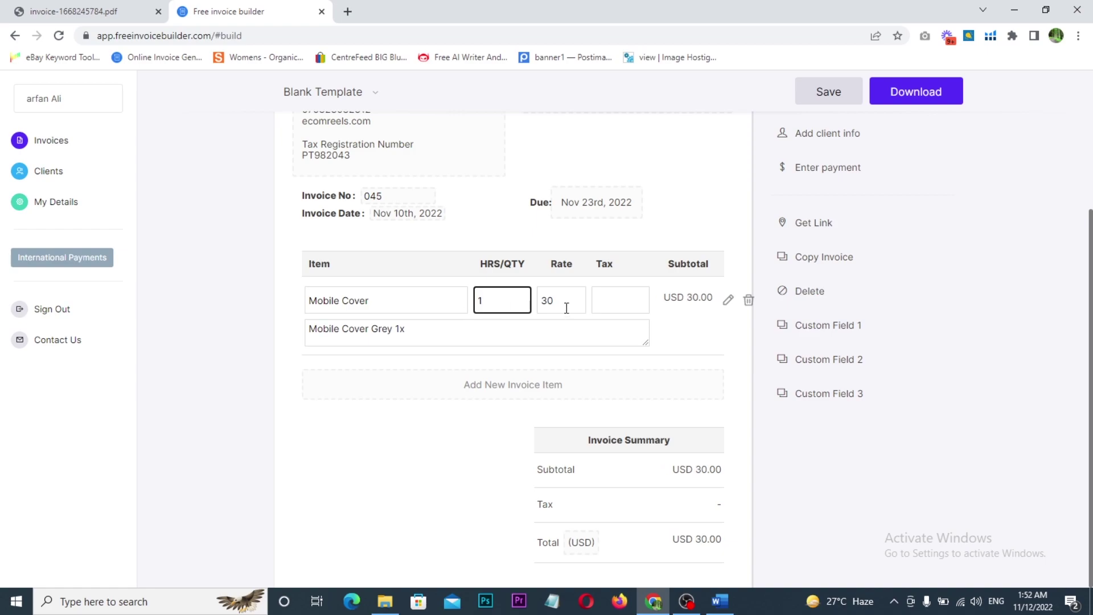
double_click(541, 303)
type("9.99")
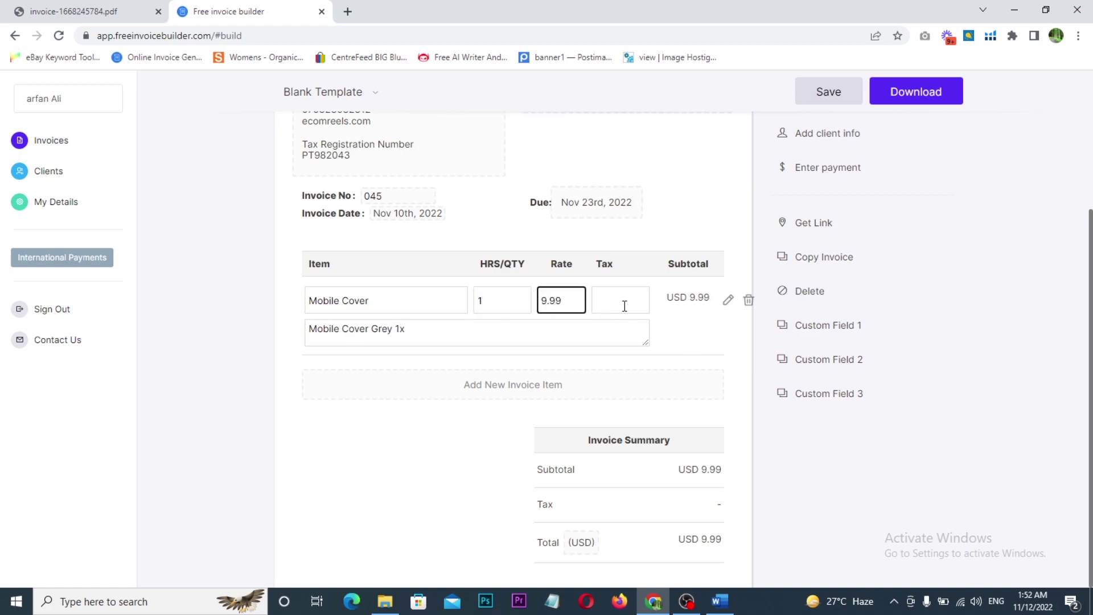
left_click(624, 306)
left_click(607, 332)
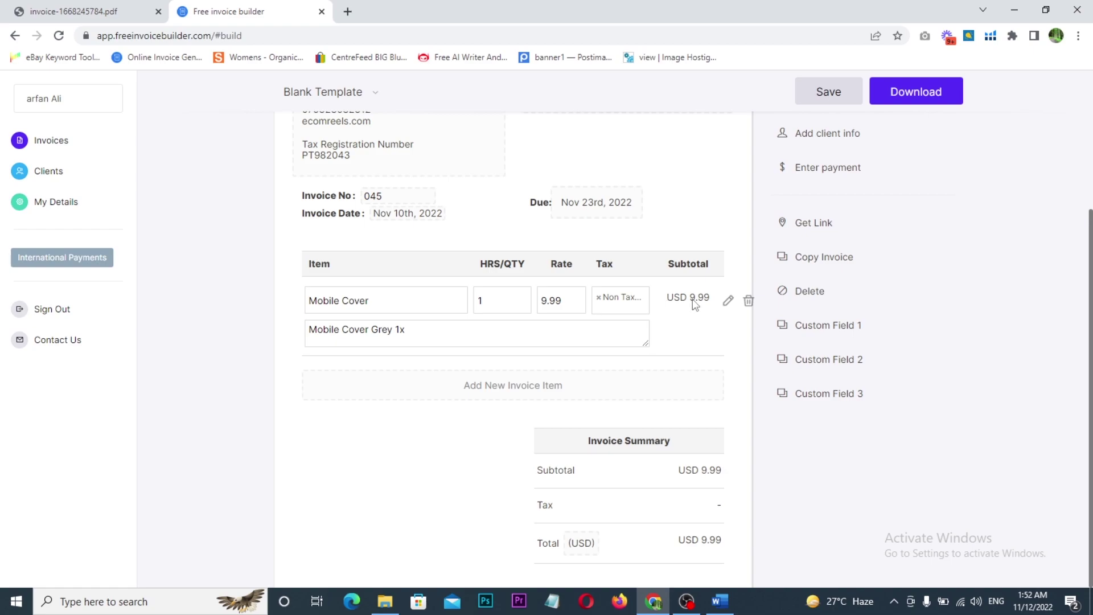
scroll(693, 305, "down", 1)
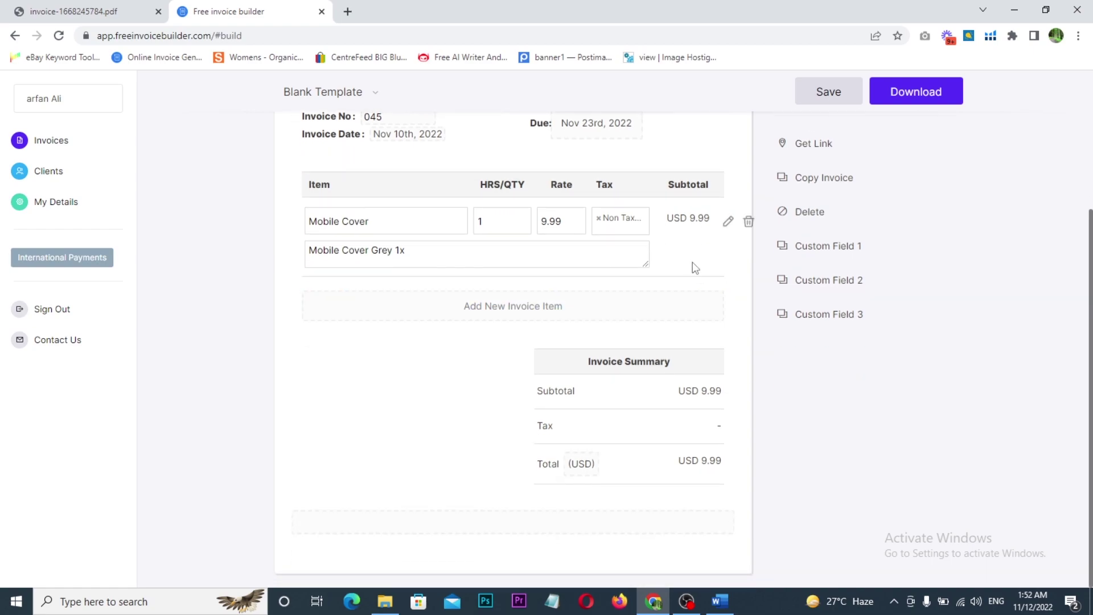
left_click(581, 468)
- Search the currency list for 'pound' and choose GBP - Pound Sterling
scroll(496, 315, "down", 2)
scroll(500, 313, "down", 8)
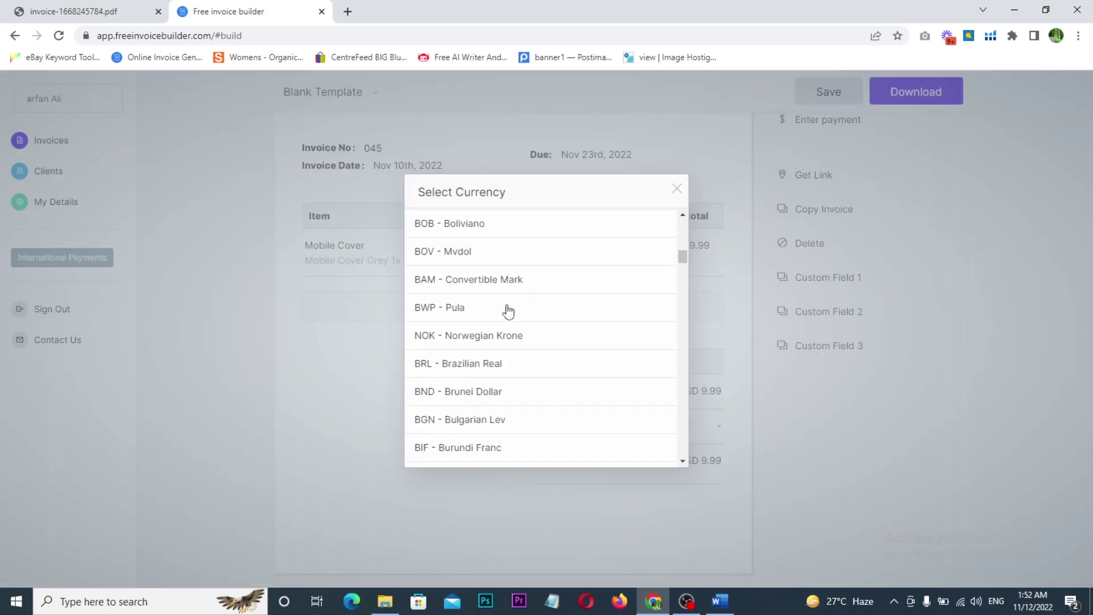
scroll(510, 312, "down", 6)
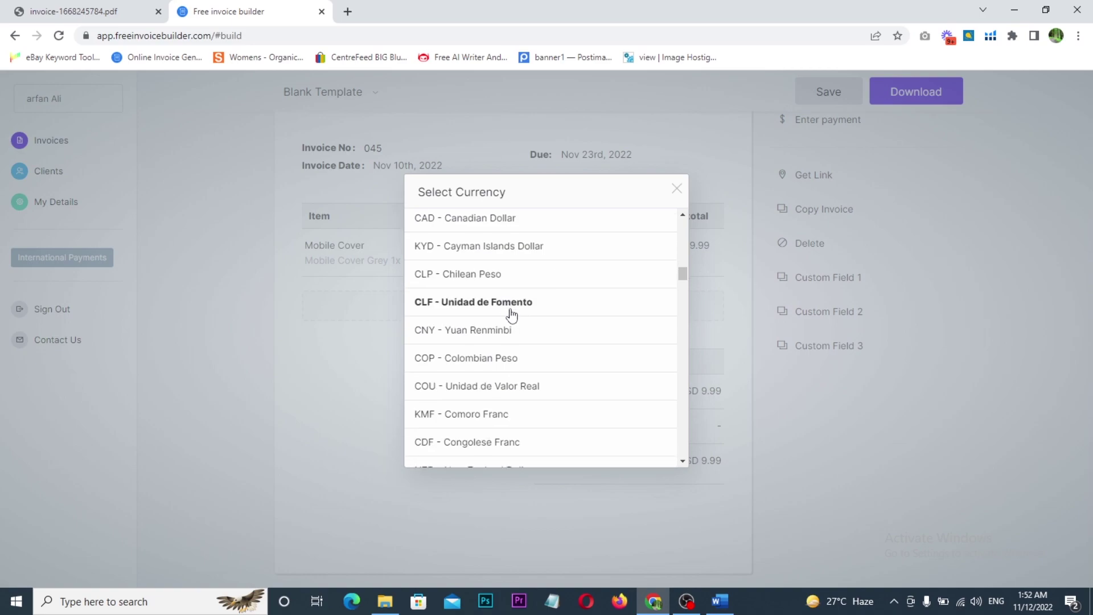
scroll(510, 316, "down", 5)
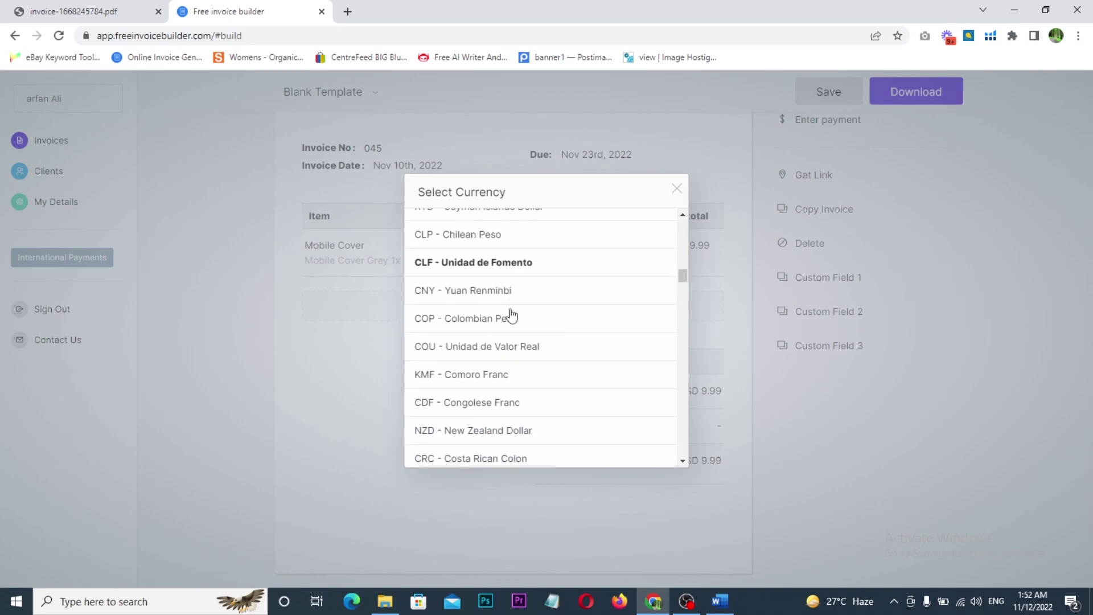
scroll(510, 317, "down", 5)
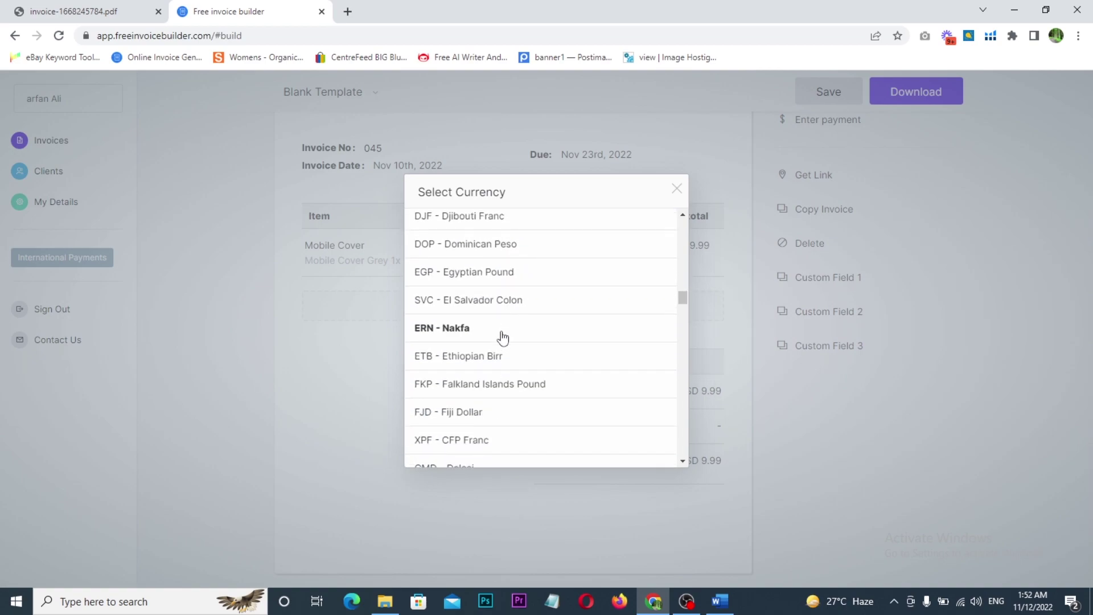
scroll(501, 373, "up", 5)
scroll(501, 373, "up", 6)
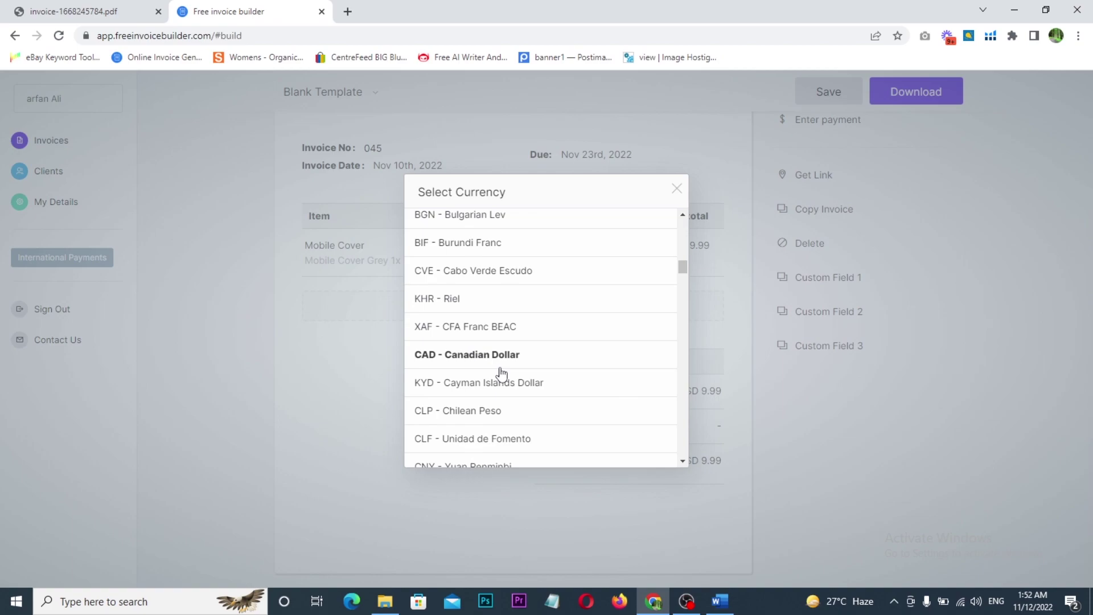
scroll(500, 353, "up", 3)
scroll(504, 327, "up", 12)
scroll(510, 322, "down", 13)
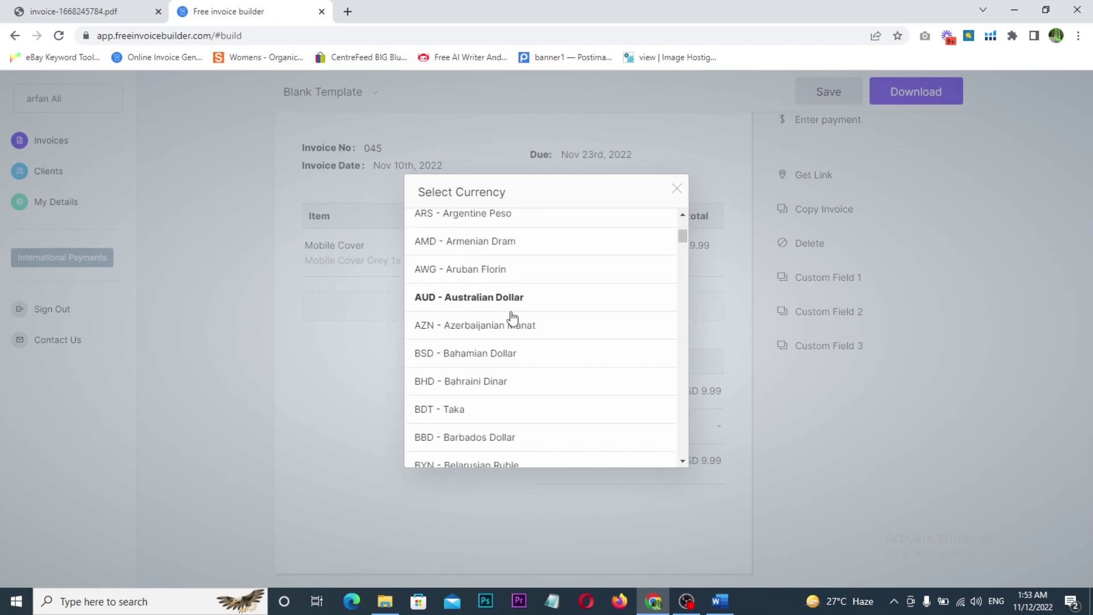
scroll(510, 323, "up", 1)
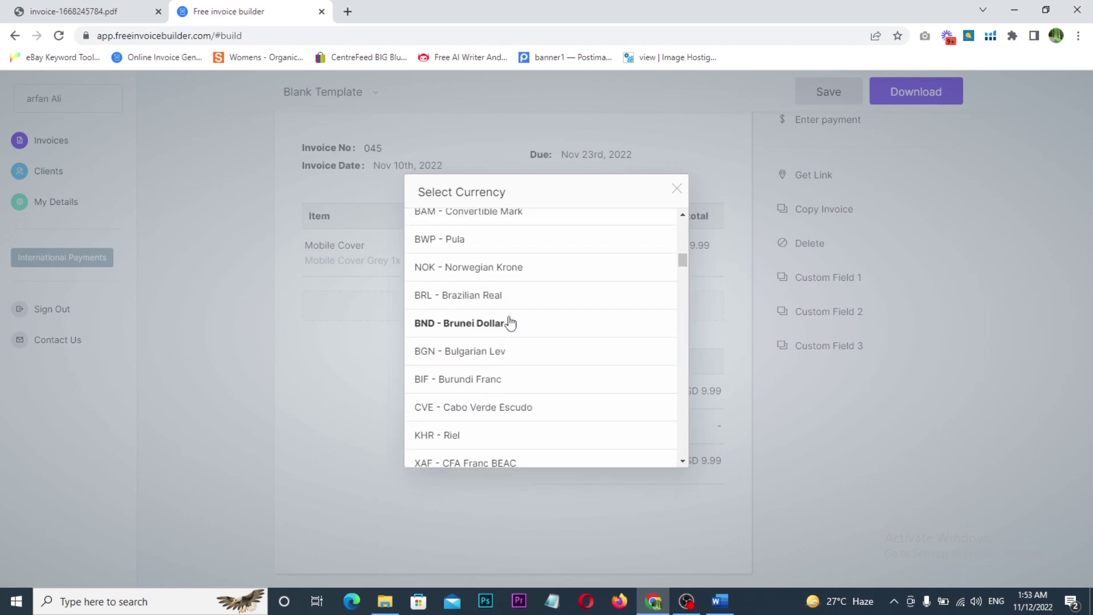
key("ctrl+f")
type("po")
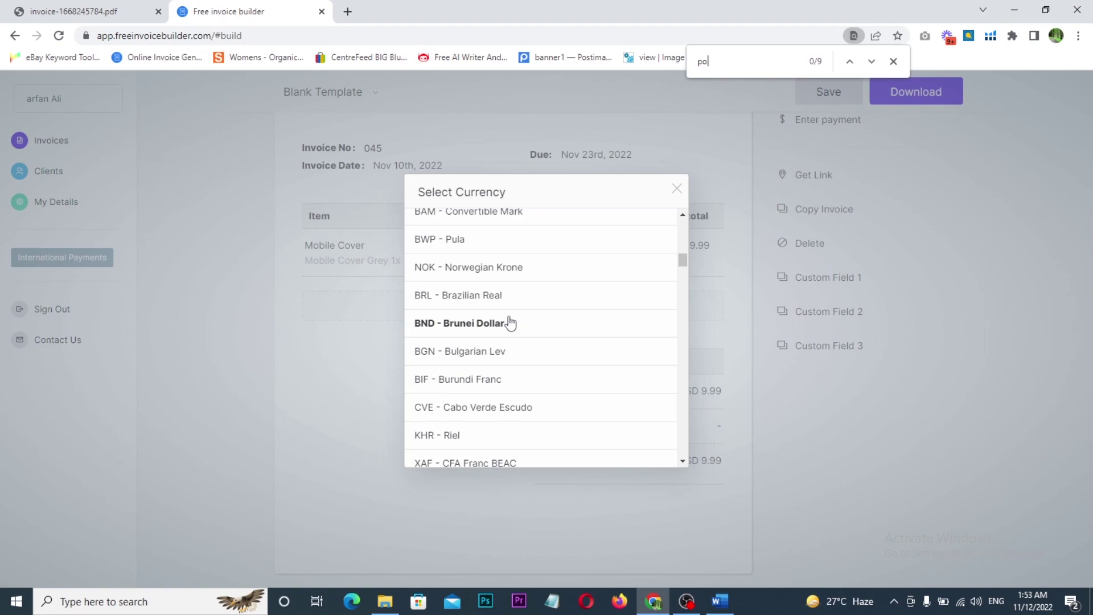
type("und")
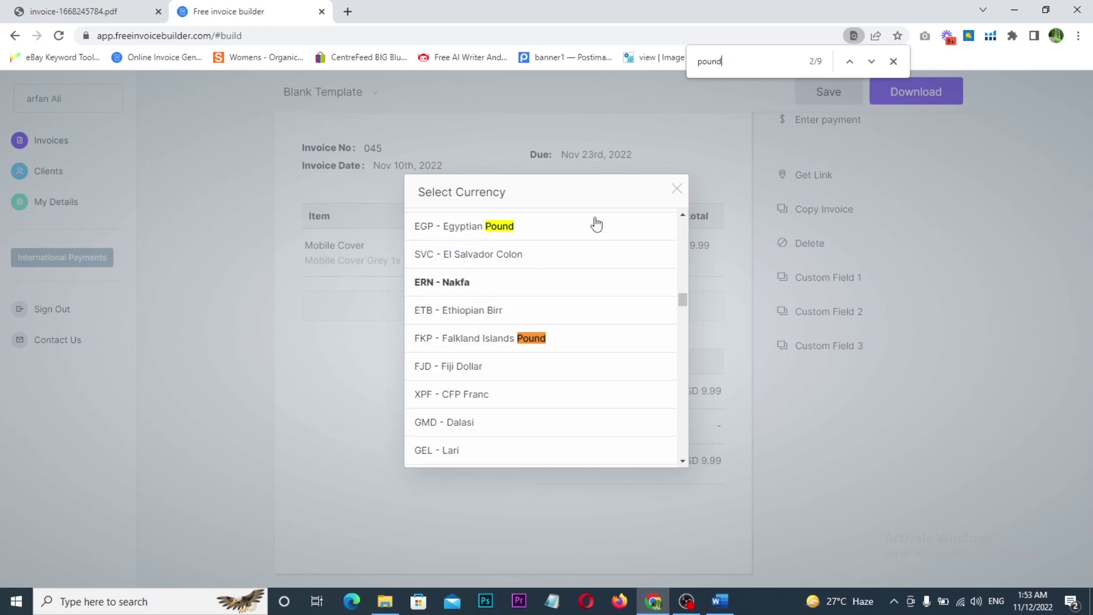
left_click(871, 61)
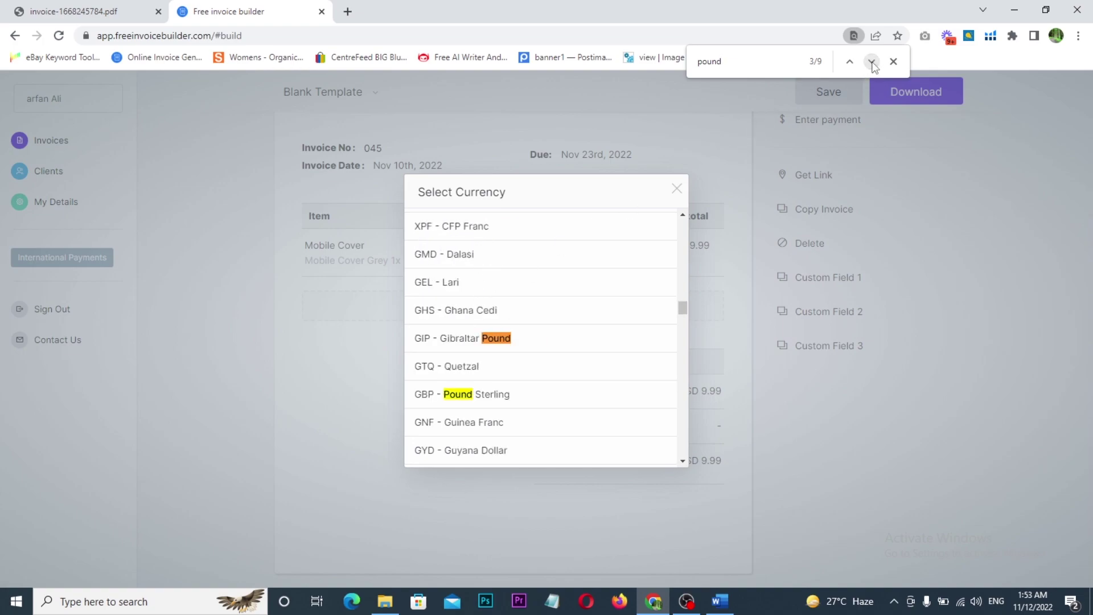
left_click(872, 63)
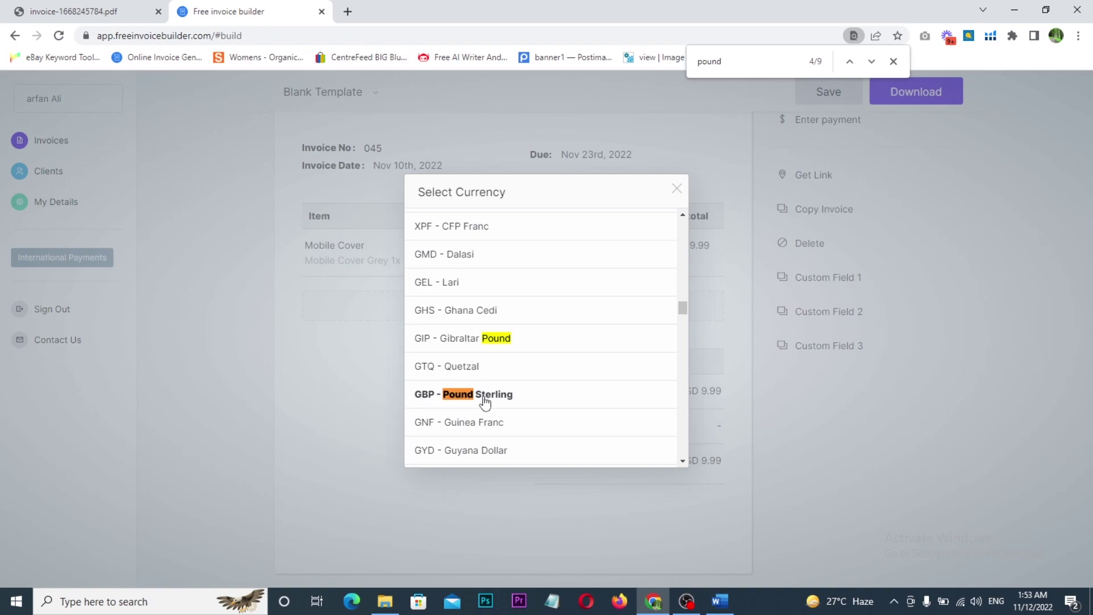
left_click(467, 395)
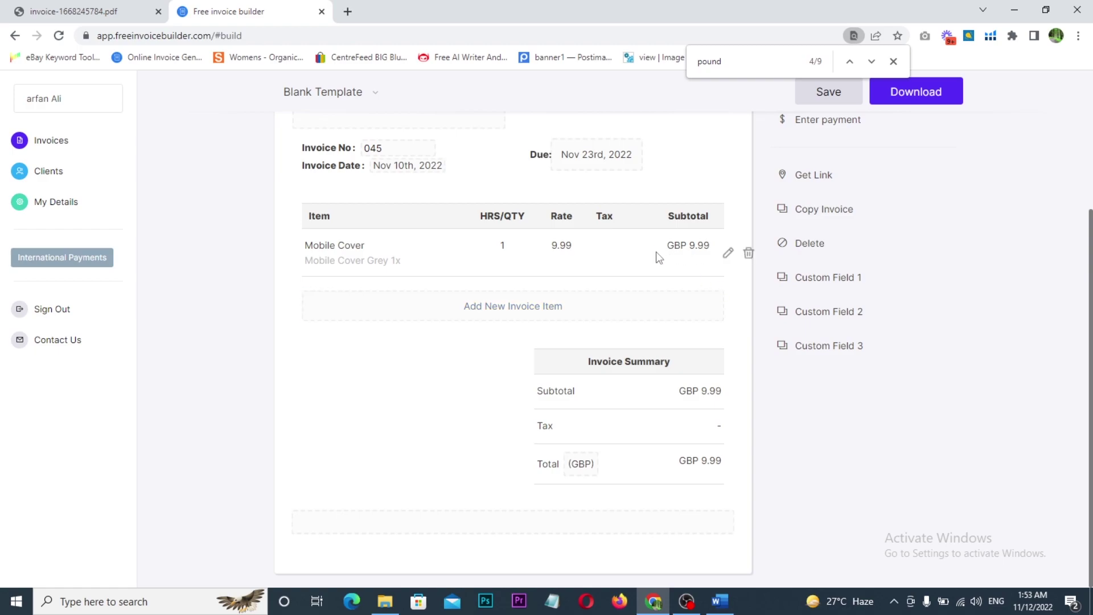
- Add a second item line for Mobile Glass with quantity 2 at rate 5.99
left_click(495, 312)
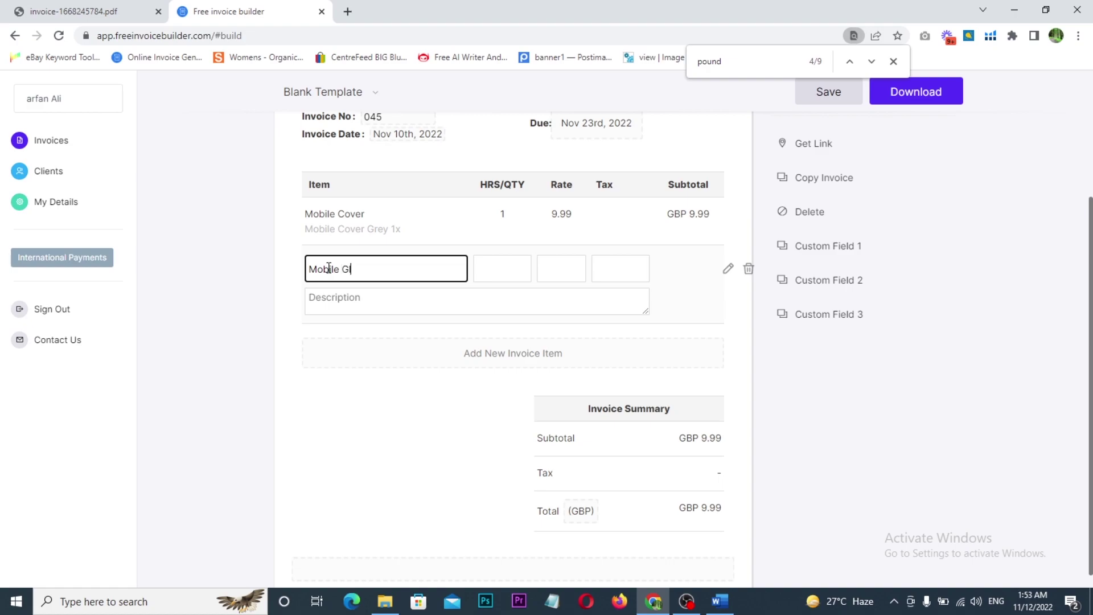
key("Tab")
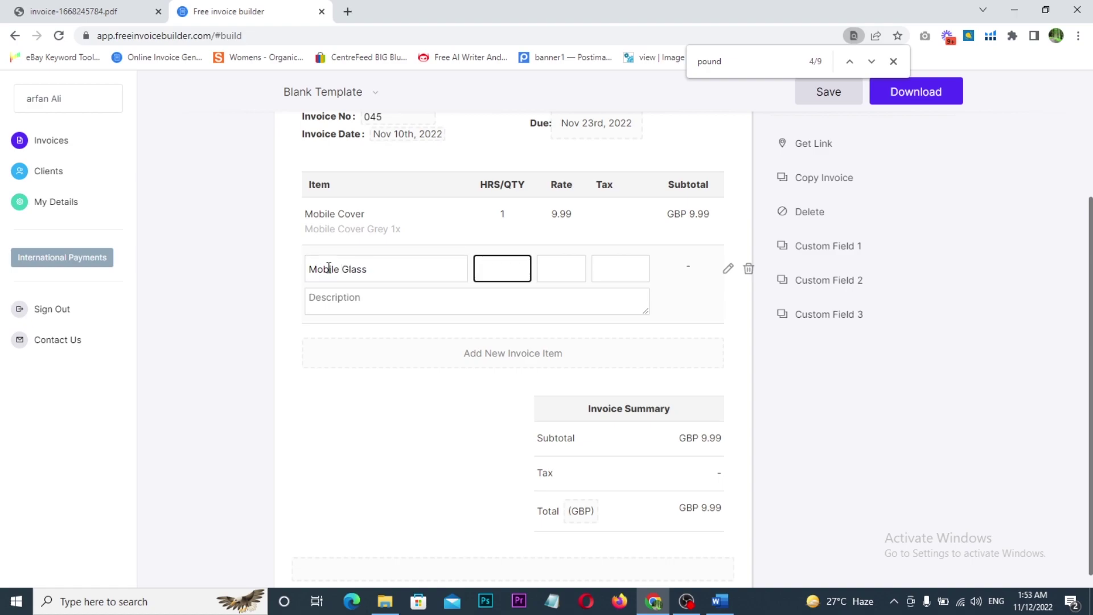
key("Tab")
type("5.99")
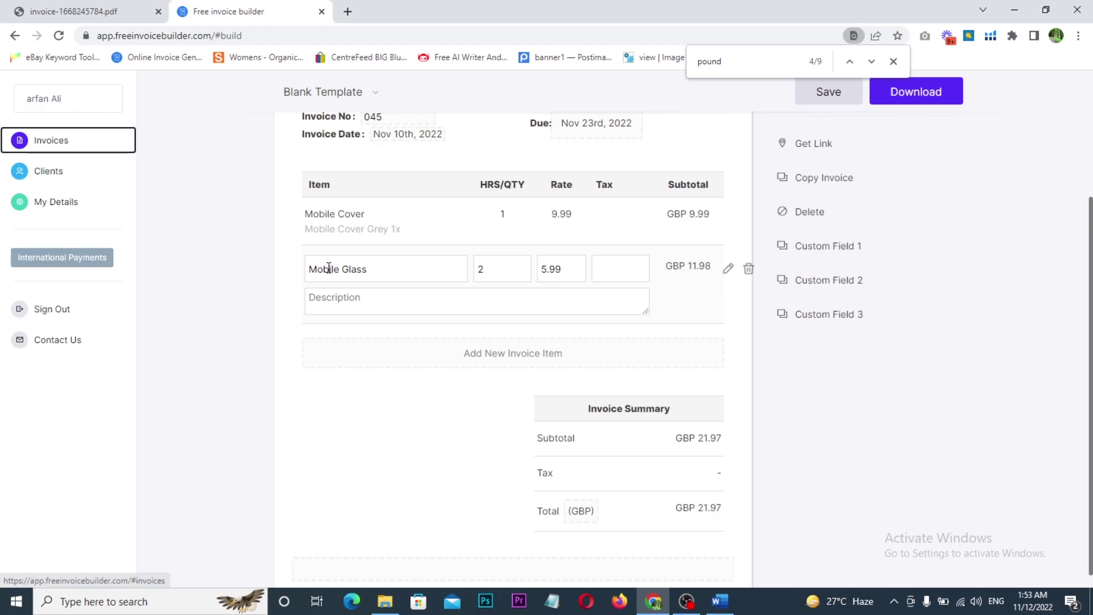
- Mark the Mobile Glass item Non Taxable and start its description with 'Mobile'
left_click(610, 268)
left_click(608, 333)
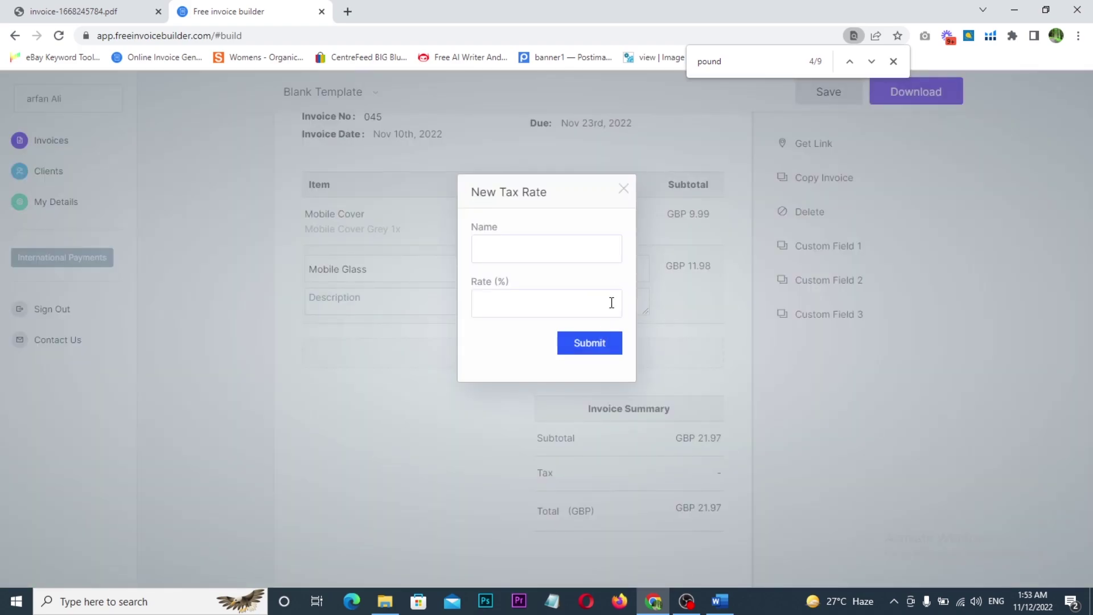
left_click(622, 188)
left_click(618, 259)
left_click(614, 303)
left_click(345, 302)
type("Mobile")
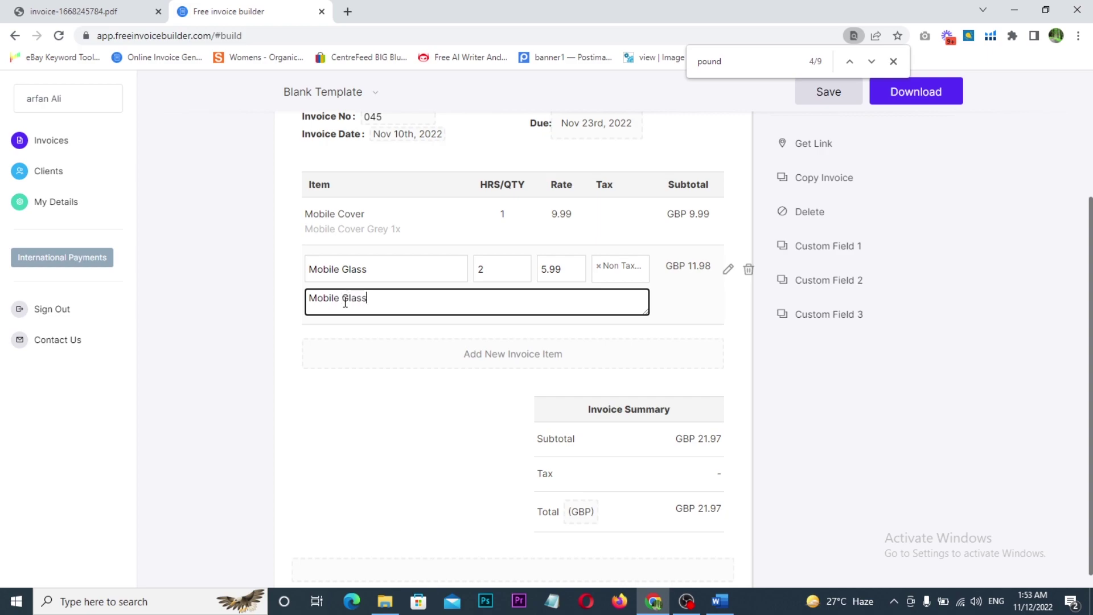
- Complete the description as 'Mobile Glass White 2x Quntity' and commit the item row
type("Glass White 2x Quntity")
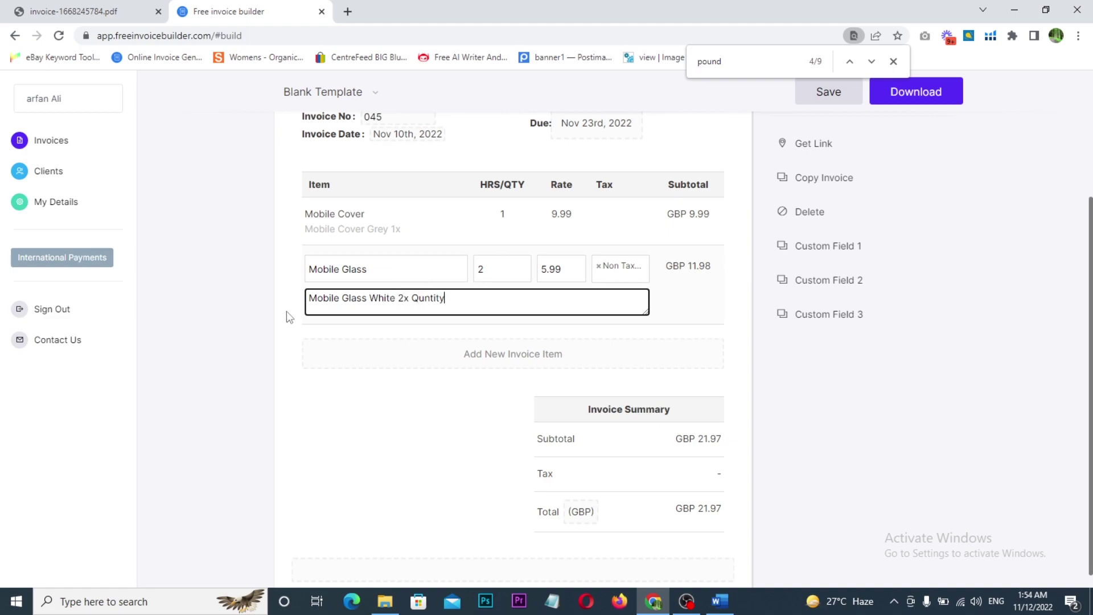
left_click(238, 328)
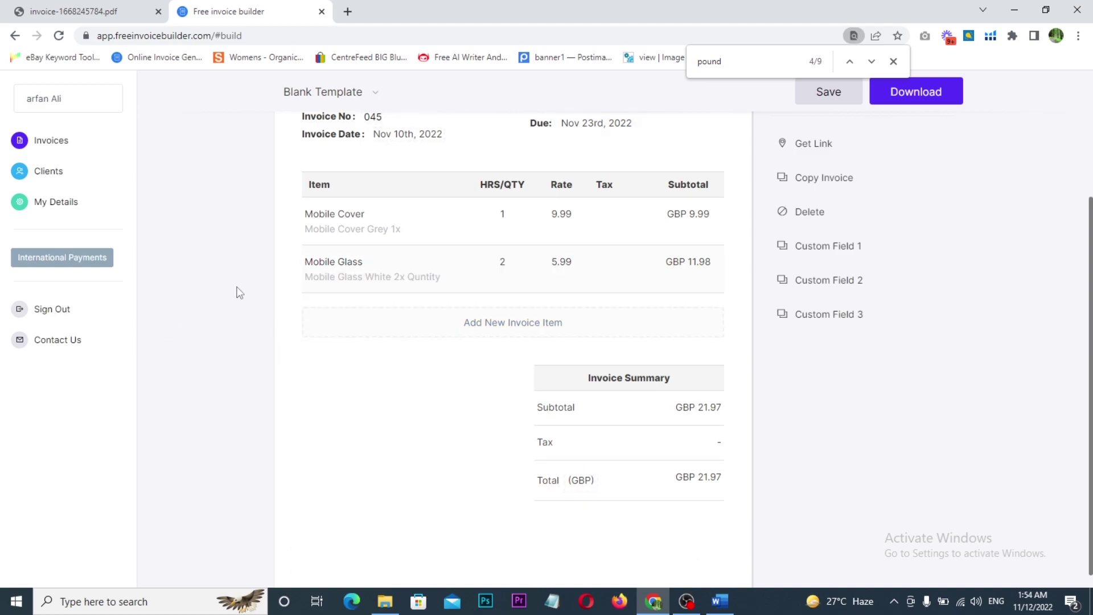
scroll(375, 378, "up", 2)
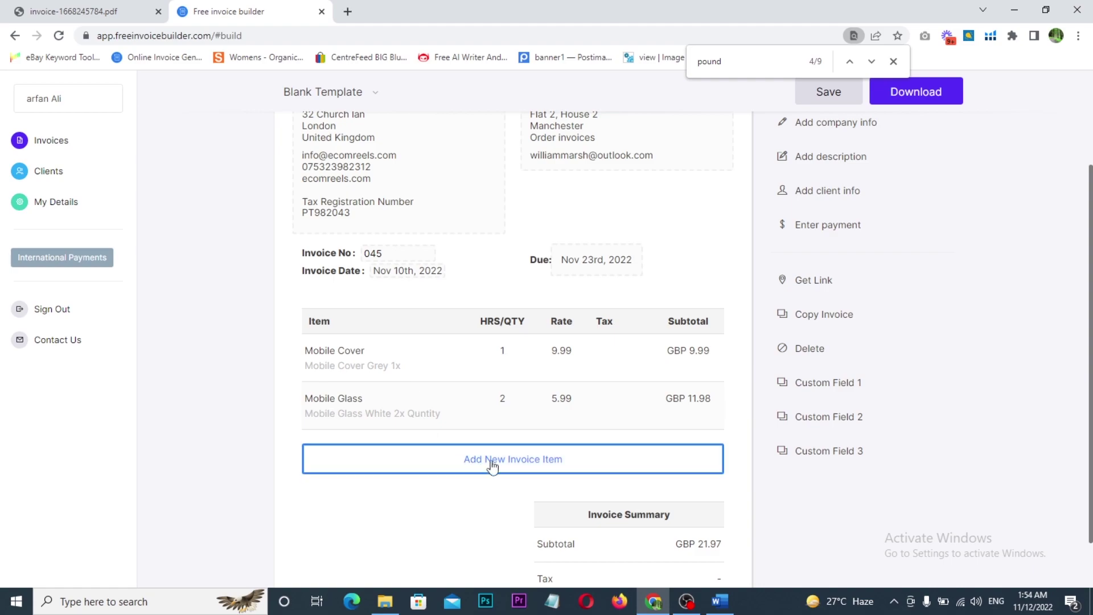
scroll(436, 444, "up", 3)
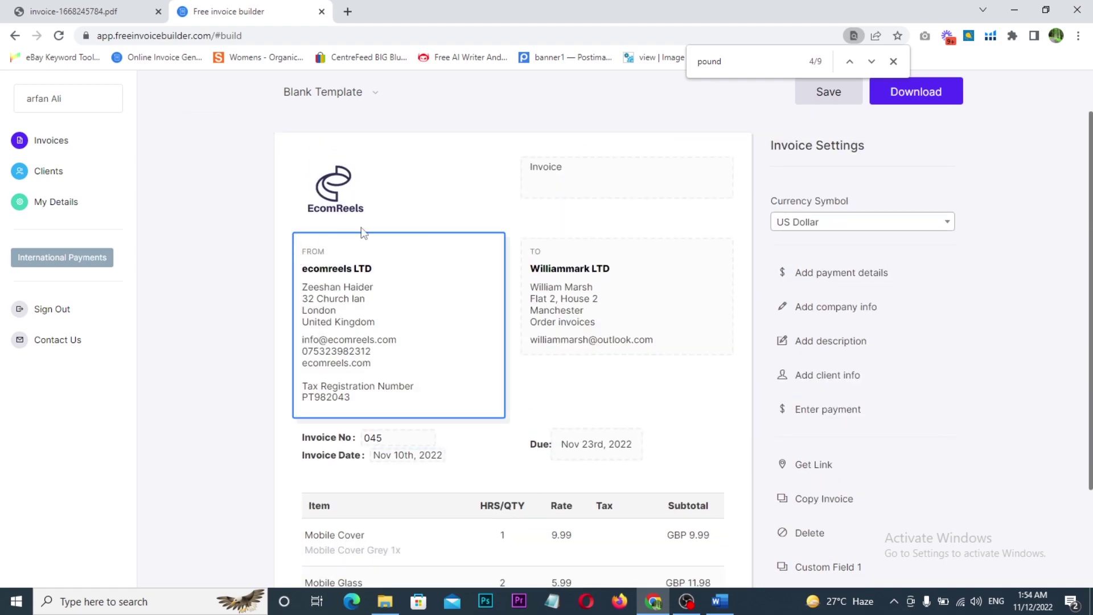
scroll(495, 297, "down", 3)
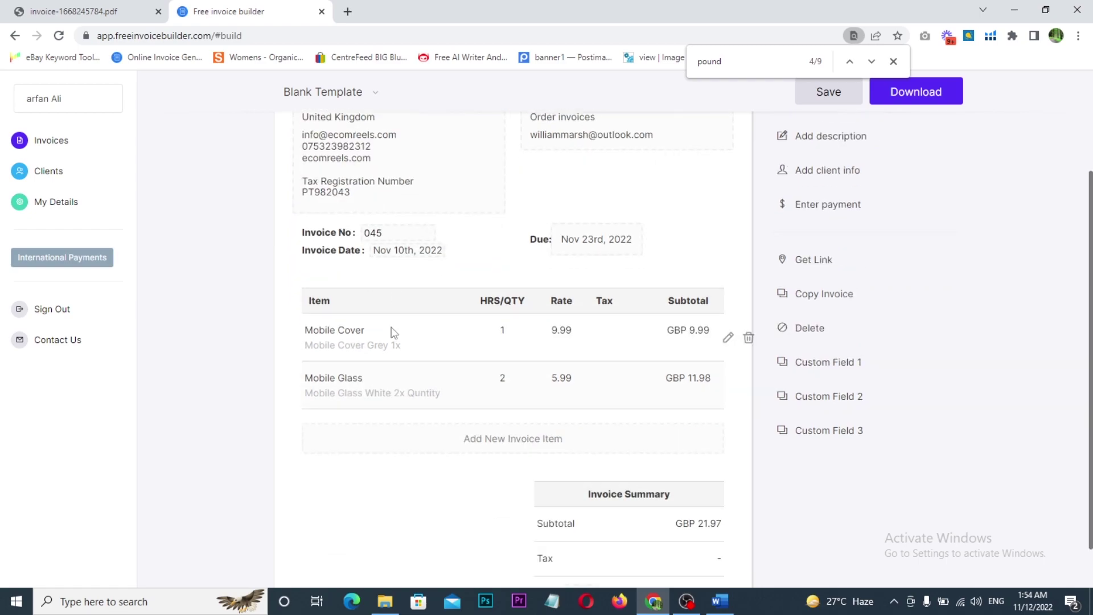
mouse_move(765, 122)
left_mouse_down()
mouse_move(797, 174)
mouse_move(871, 388)
mouse_move(875, 456)
left_mouse_up()
mouse_move(861, 227)
left_mouse_down()
mouse_move(871, 247)
mouse_move(913, 212)
left_mouse_up()
left_click_drag(858, 315, 901, 303)
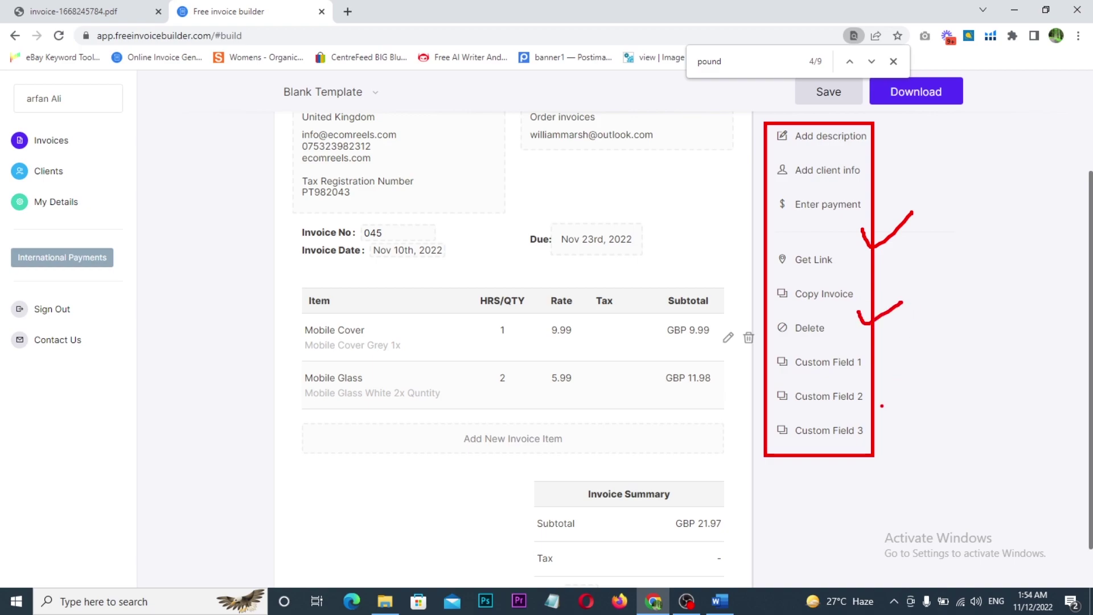
left_click_drag(888, 366, 932, 337)
left_click_drag(888, 425, 923, 408)
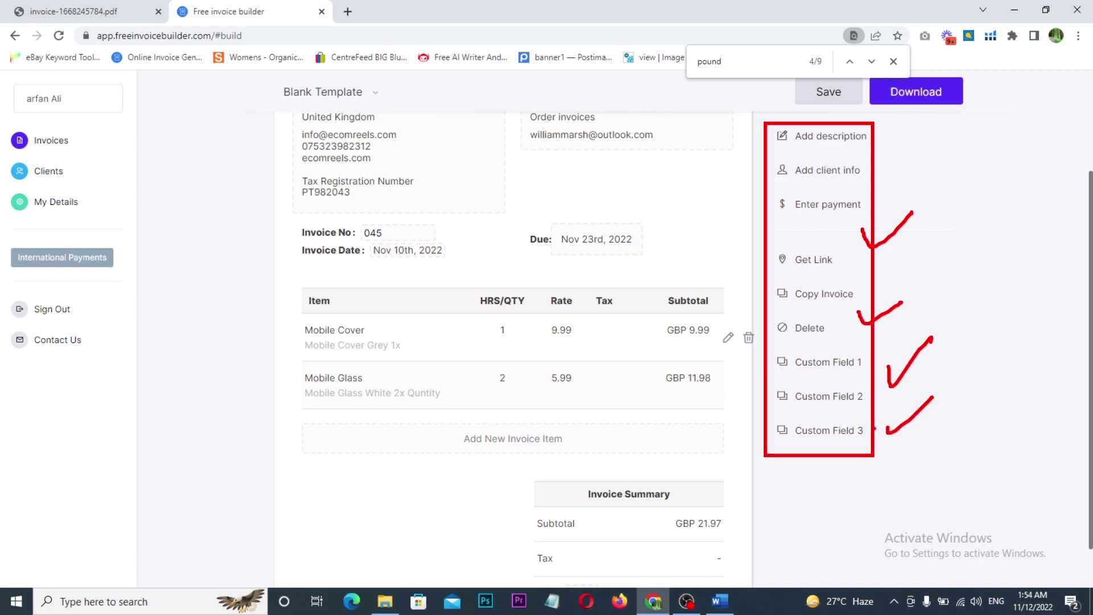
key("Escape")
scroll(420, 398, "down", 2)
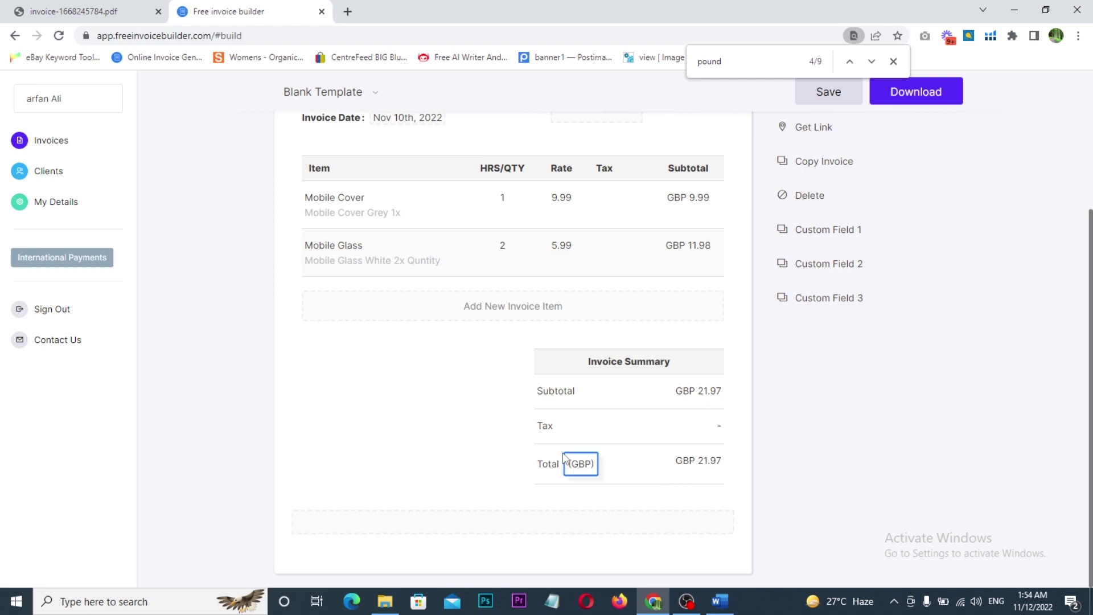
scroll(375, 357, "up", 2)
scroll(375, 357, "up", 3)
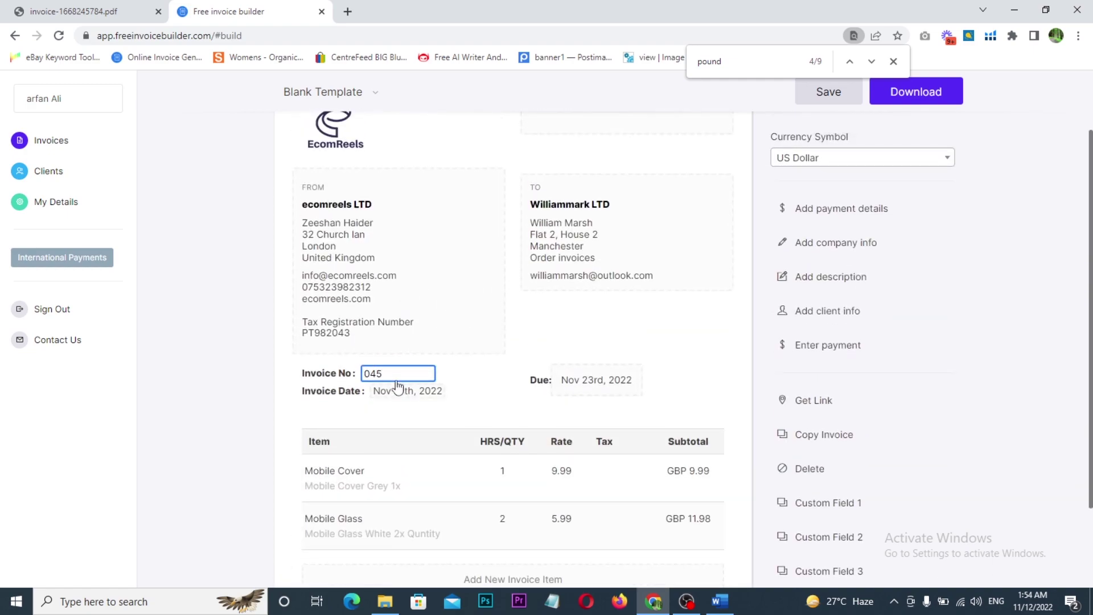
scroll(642, 273, "down", 2)
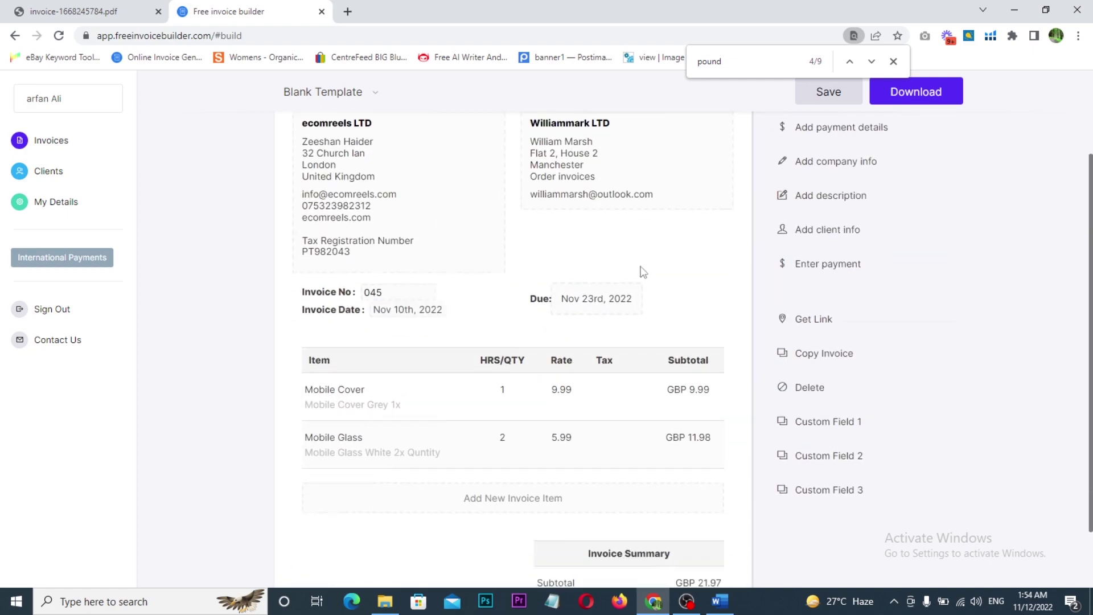
- Use the Download button to save invoice 045 as 045.pdf
left_click(921, 91)
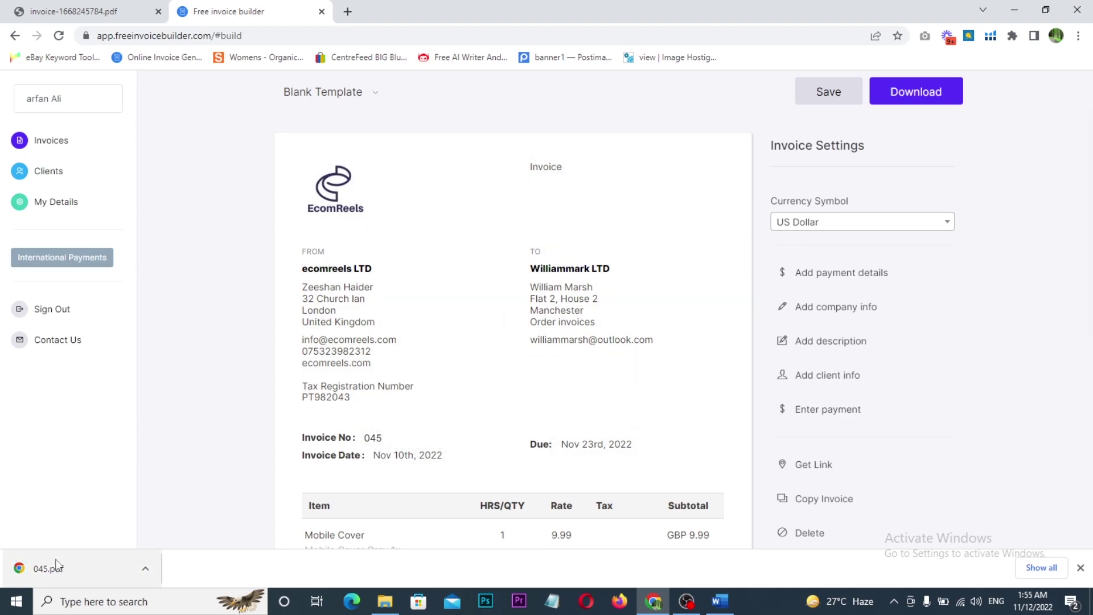
- Open the downloaded 045.pdf in a new tab and check its recipient block
left_click_drag(61, 575, 367, 7)
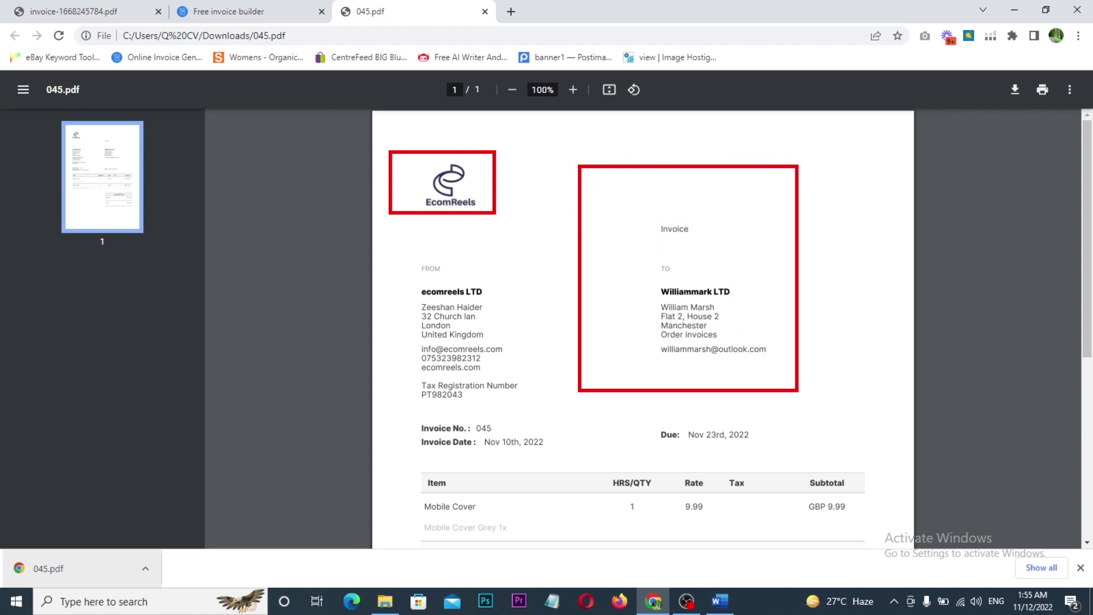
left_click_drag(772, 303, 842, 291)
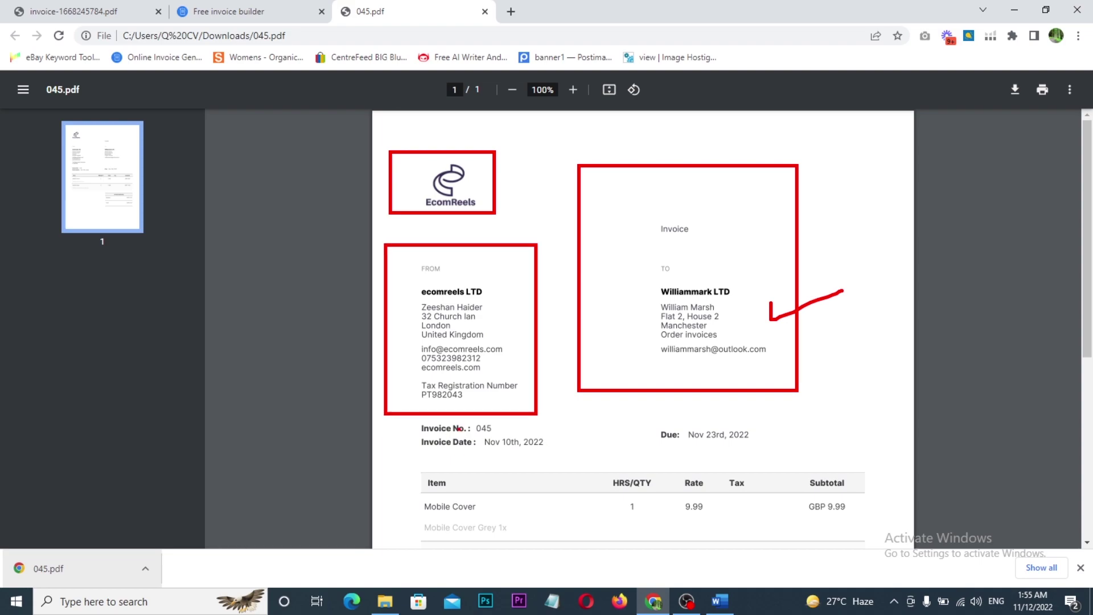
key("Escape")
scroll(525, 390, "down", 3)
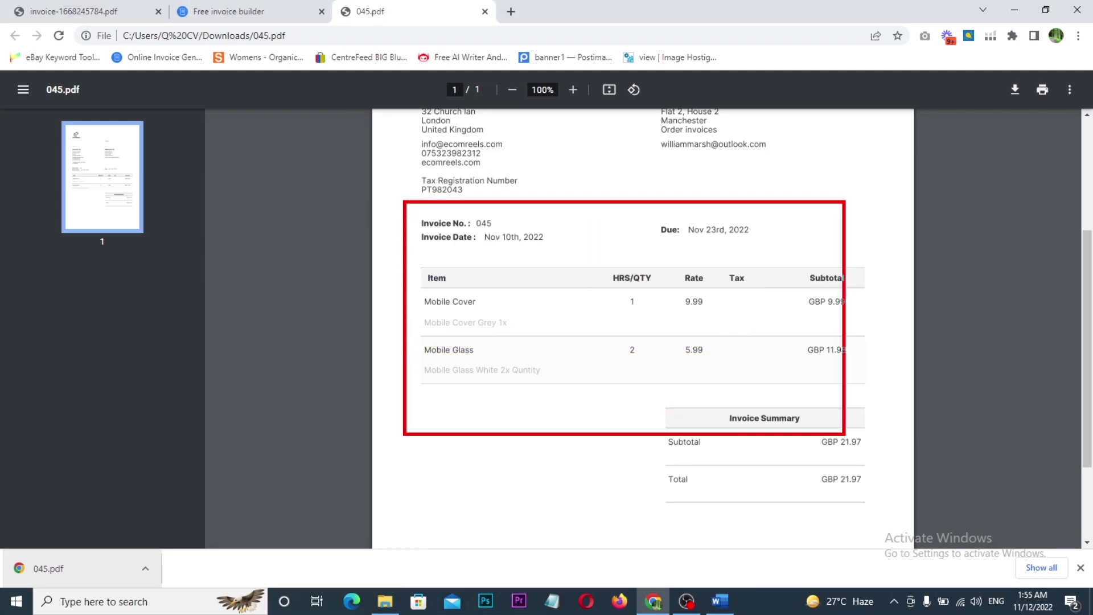
key("Escape")
- Compare the earlier invoice PDF's logo and recipient block, then return to 045.pdf
key("ctrl+Tab")
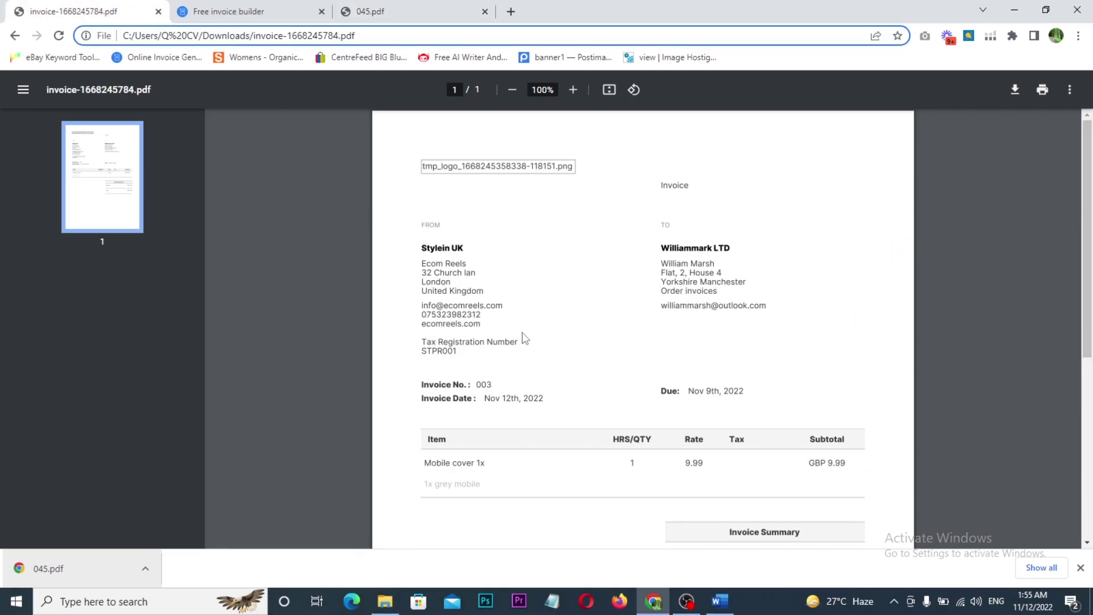
key("ctrl+2")
left_click_drag(401, 131, 562, 188)
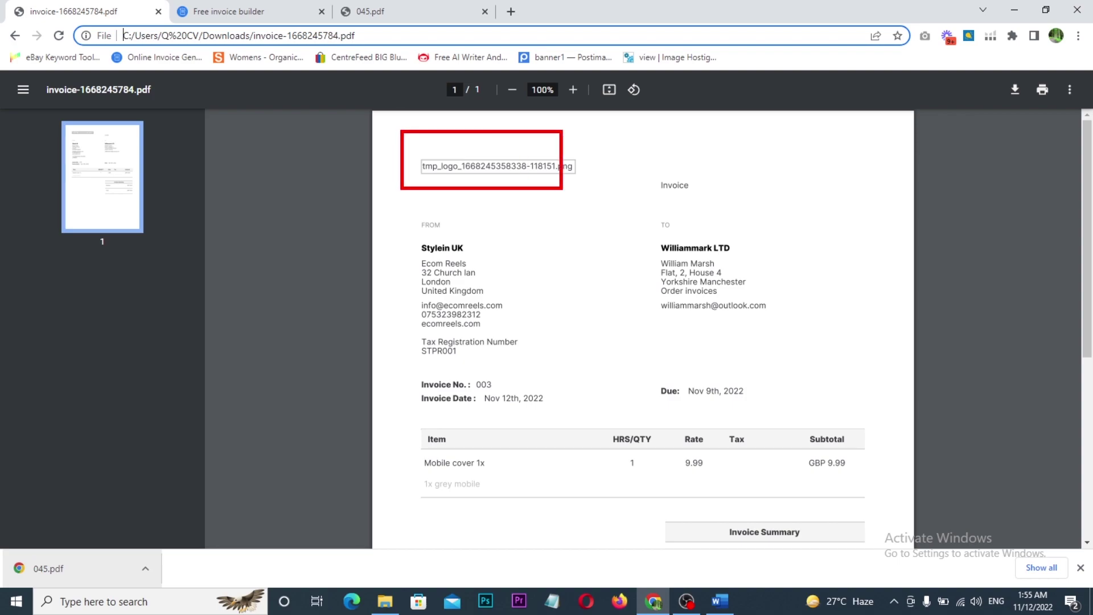
left_click_drag(625, 164, 779, 317)
left_click_drag(387, 206, 504, 362)
key("Escape")
scroll(689, 421, "down", 5)
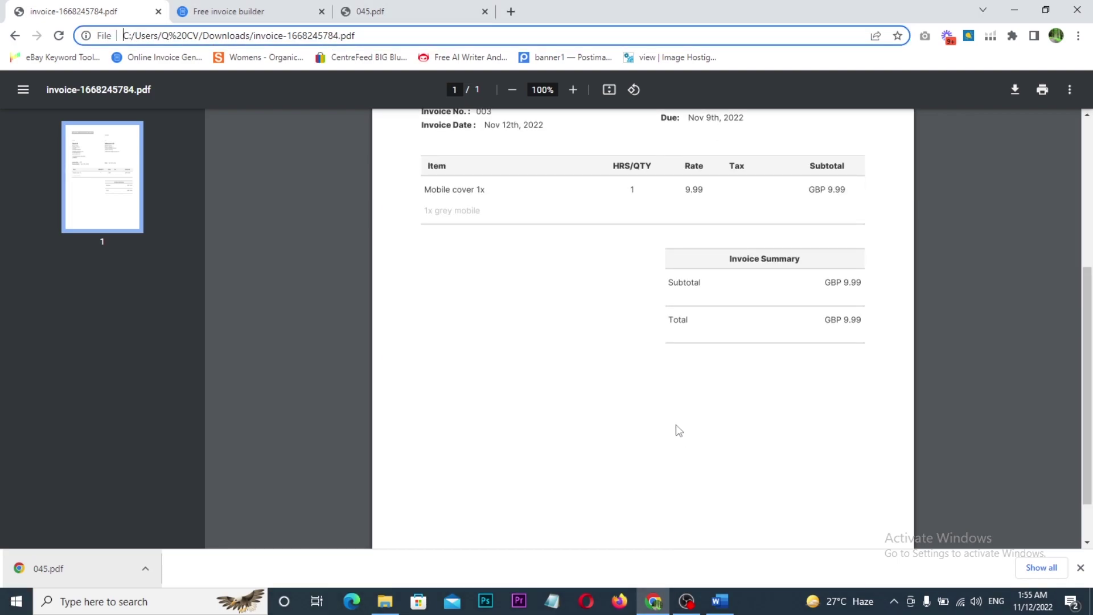
scroll(677, 430, "up", 2)
left_click(383, 12)
scroll(544, 413, "up", 4)
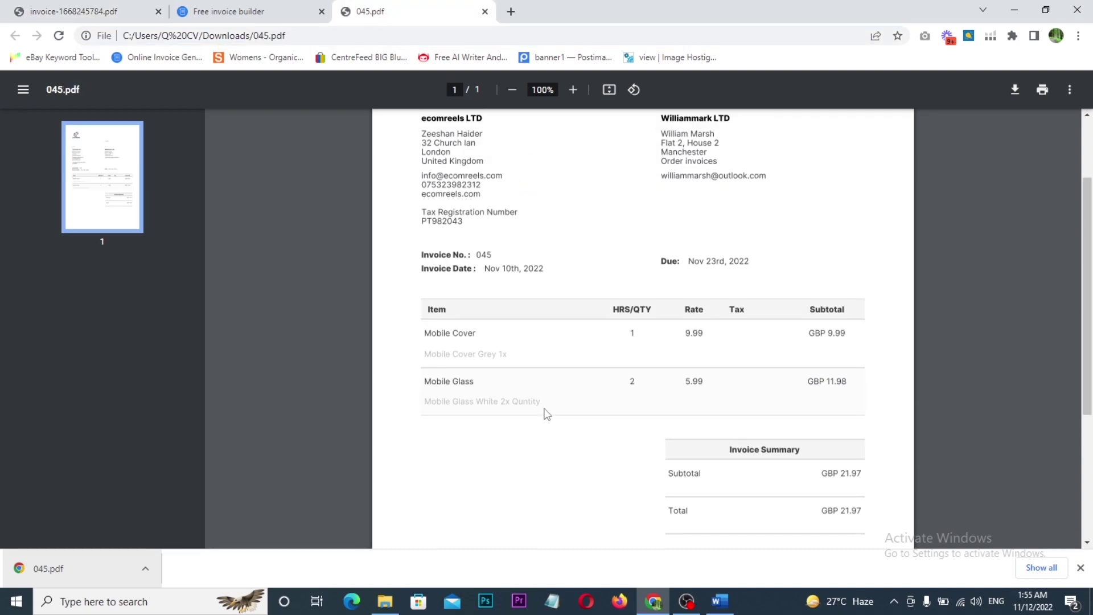
key("ctrl+2")
mouse_move(385, 246)
left_mouse_down()
mouse_move(500, 409)
mouse_move(539, 421)
left_mouse_up()
mouse_move(469, 269)
left_mouse_down()
mouse_move(571, 166)
mouse_move(691, 201)
mouse_move(674, 235)
left_mouse_up()
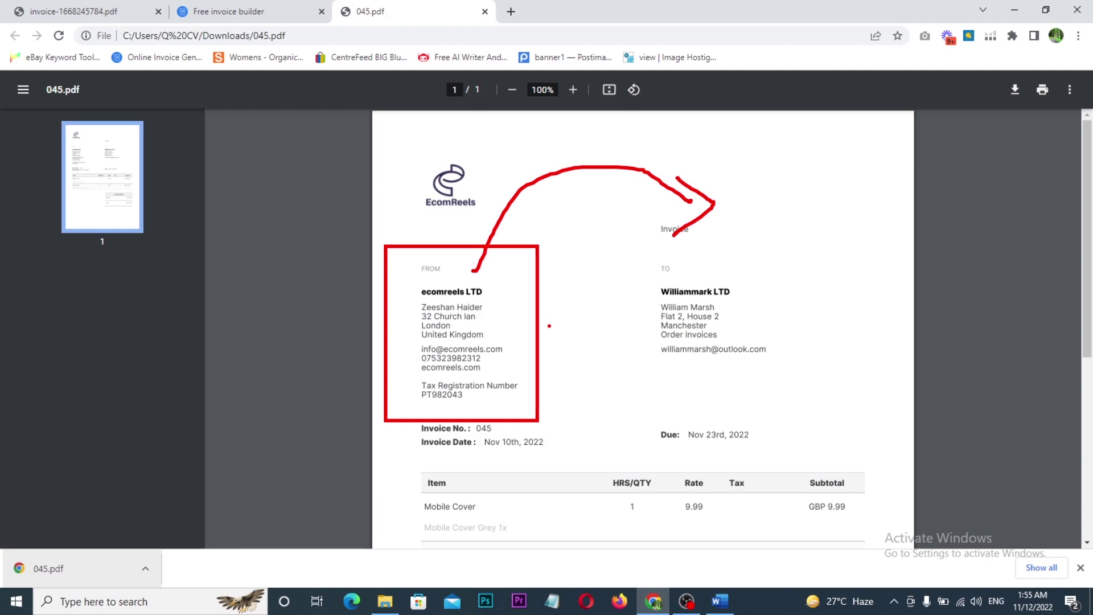
key("Escape")
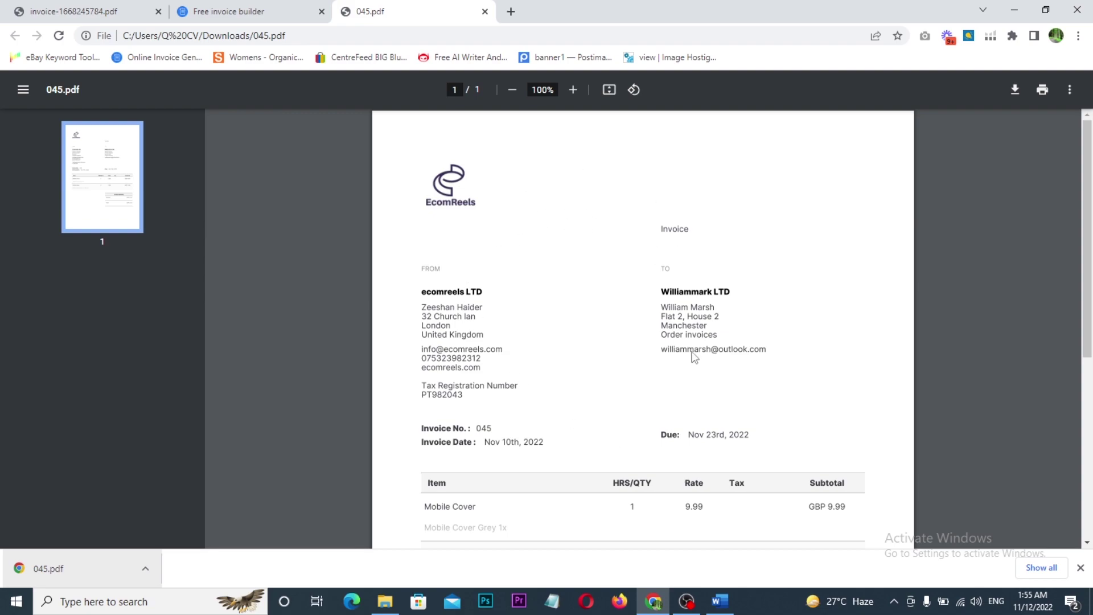
scroll(667, 378, "down", 6)
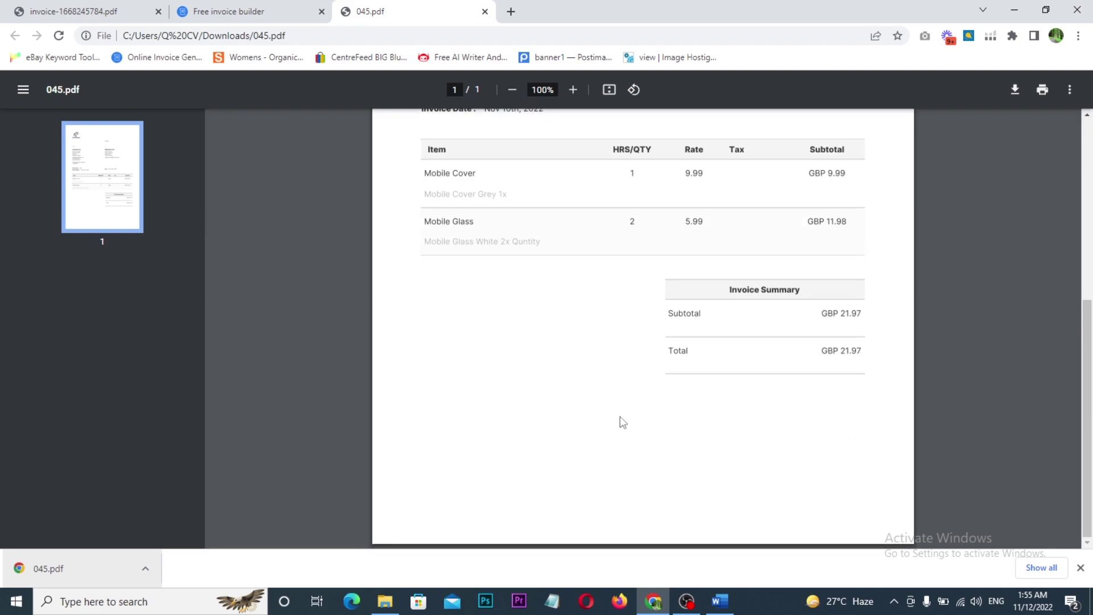
scroll(626, 435, "up", 4)
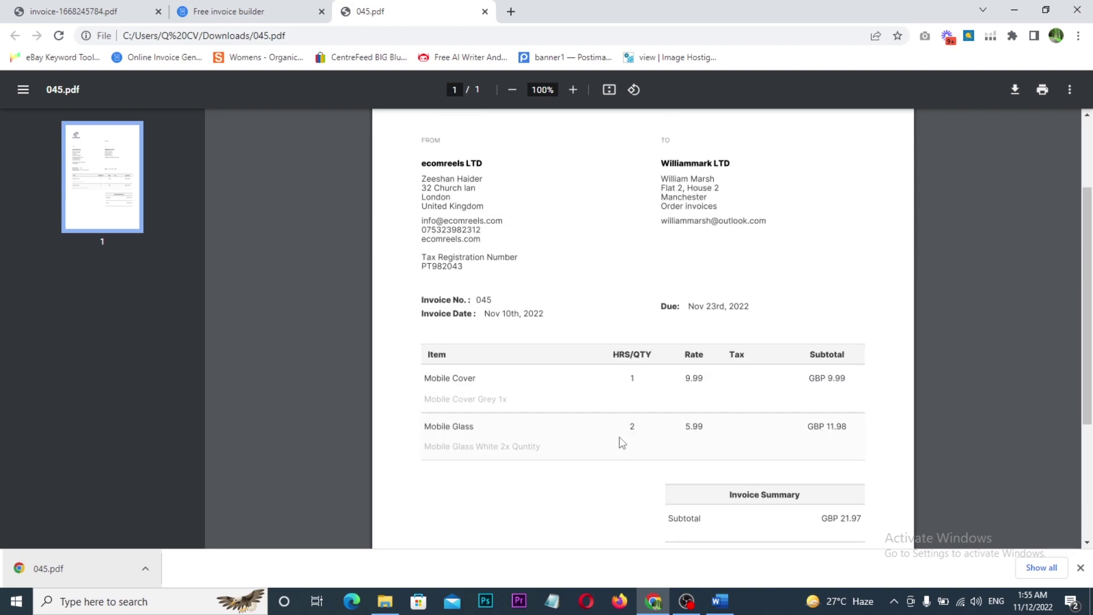
scroll(623, 443, "up", 3)
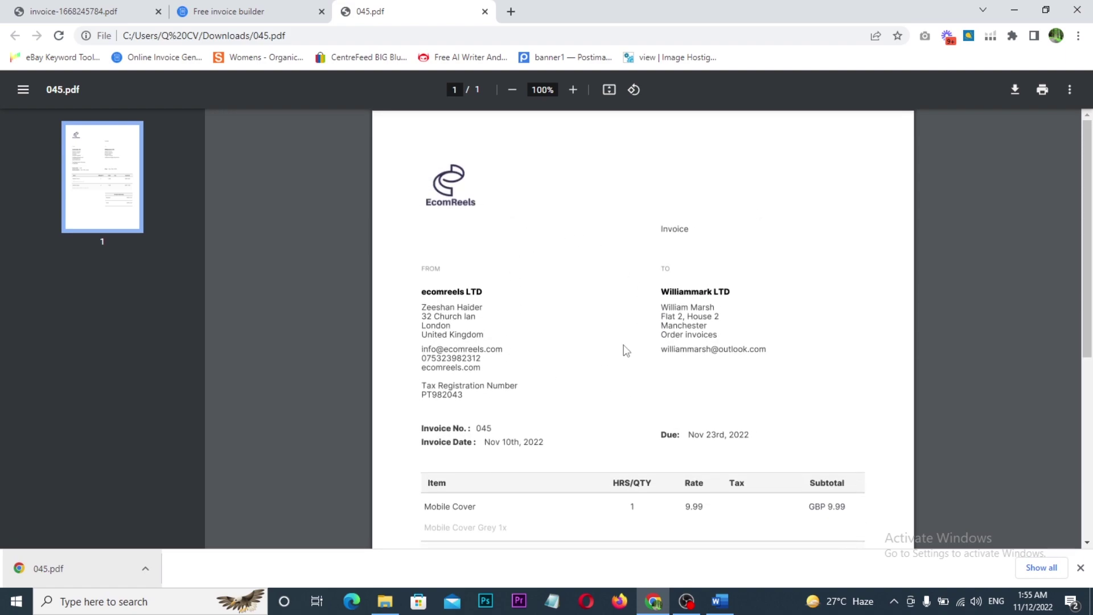
scroll(626, 350, "down", 5)
scroll(625, 349, "up", 2)
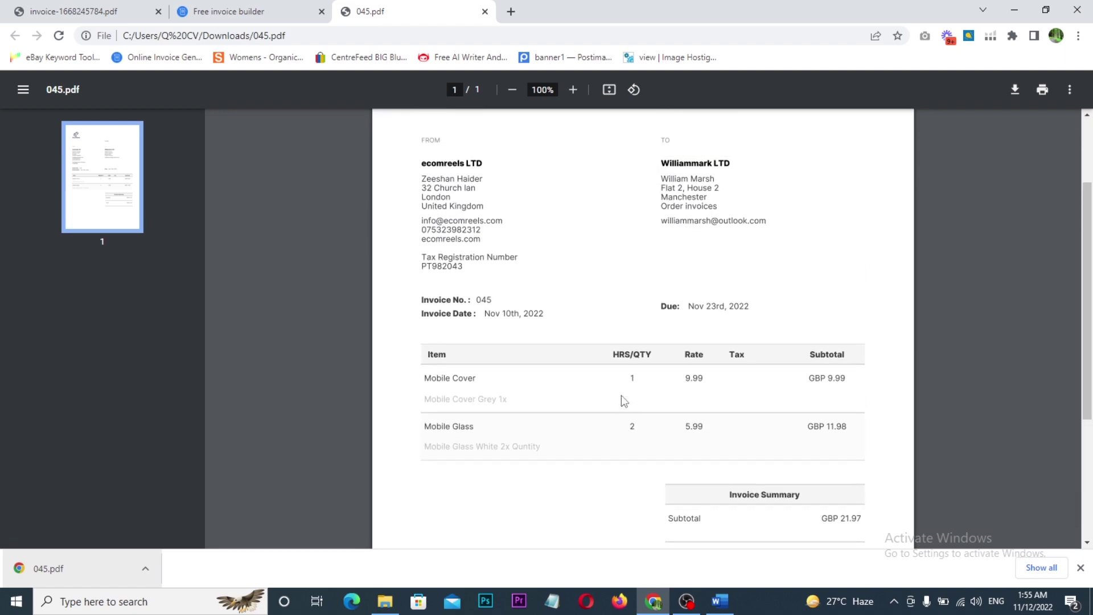
scroll(620, 395, "up", 2)
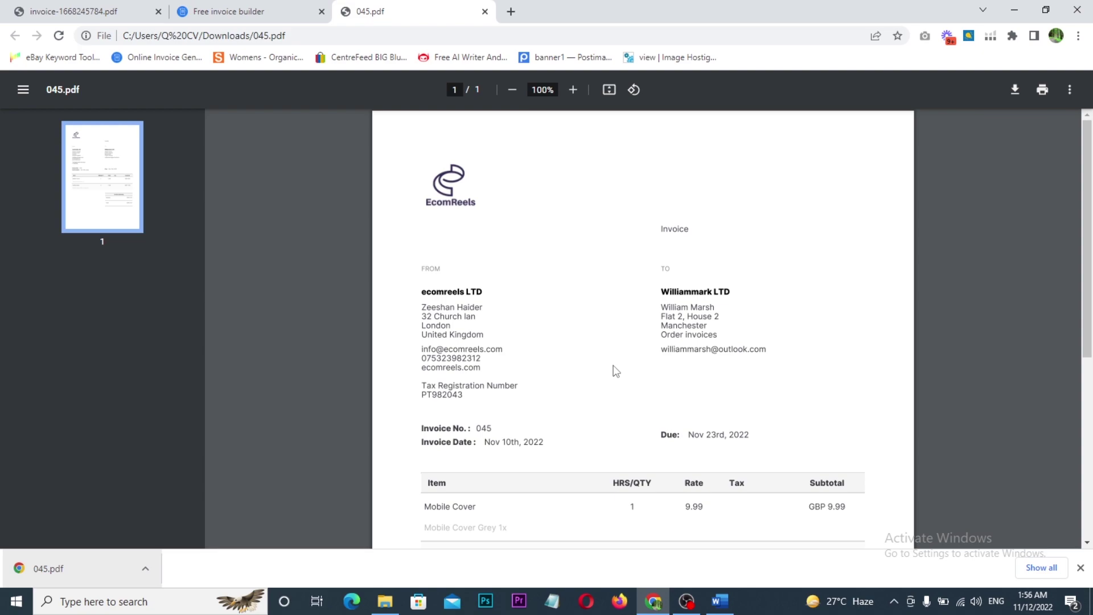
scroll(616, 371, "down", 4)
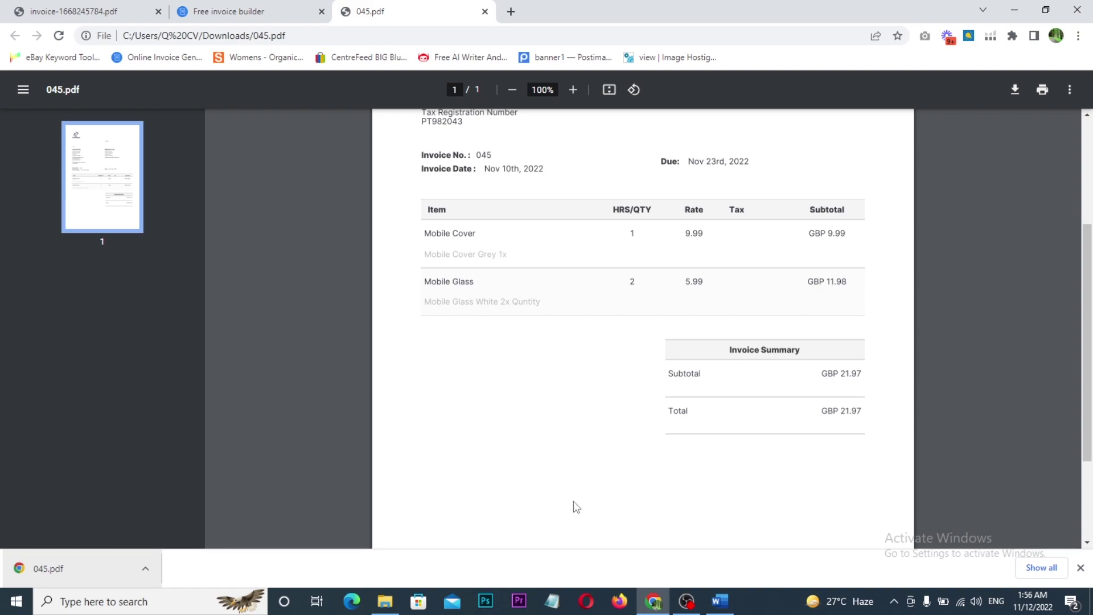
scroll(541, 449, "up", 4)
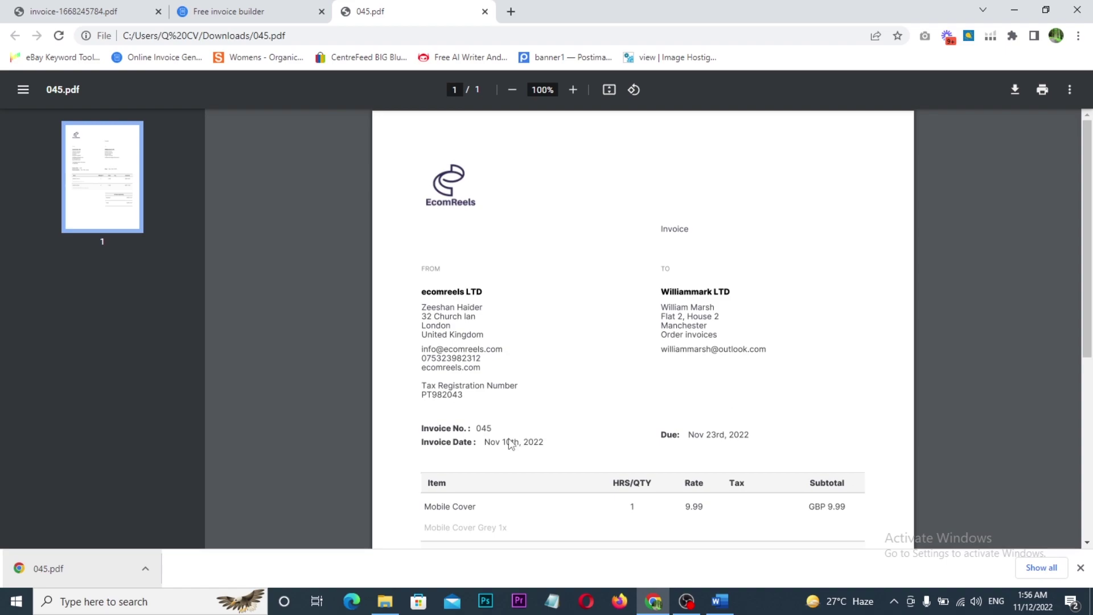
scroll(510, 443, "down", 3)
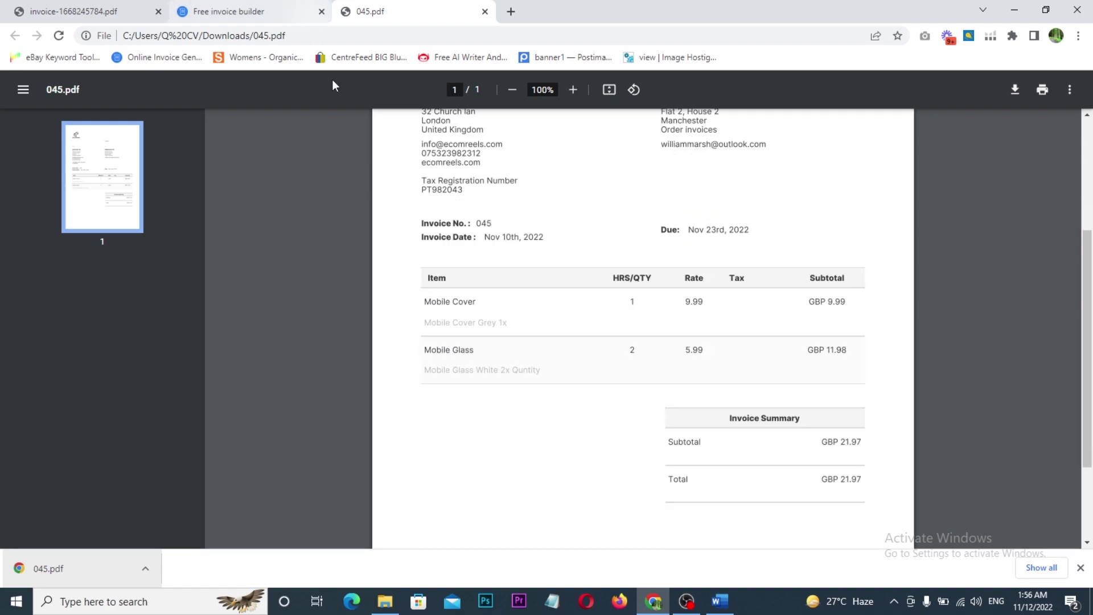
scroll(515, 407, "up", 2)
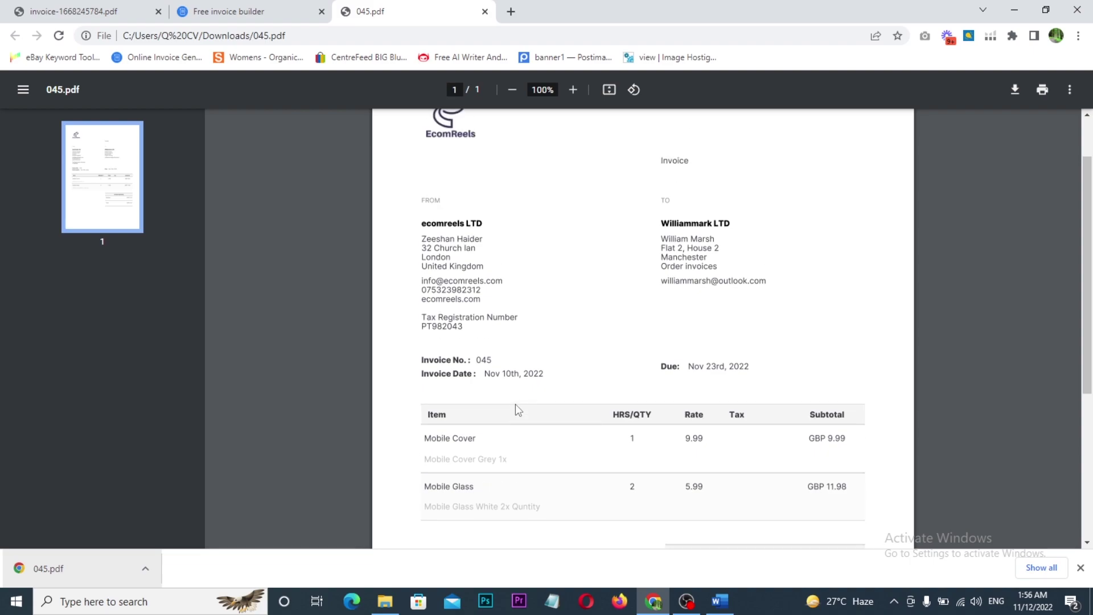
scroll(533, 387, "down", 3)
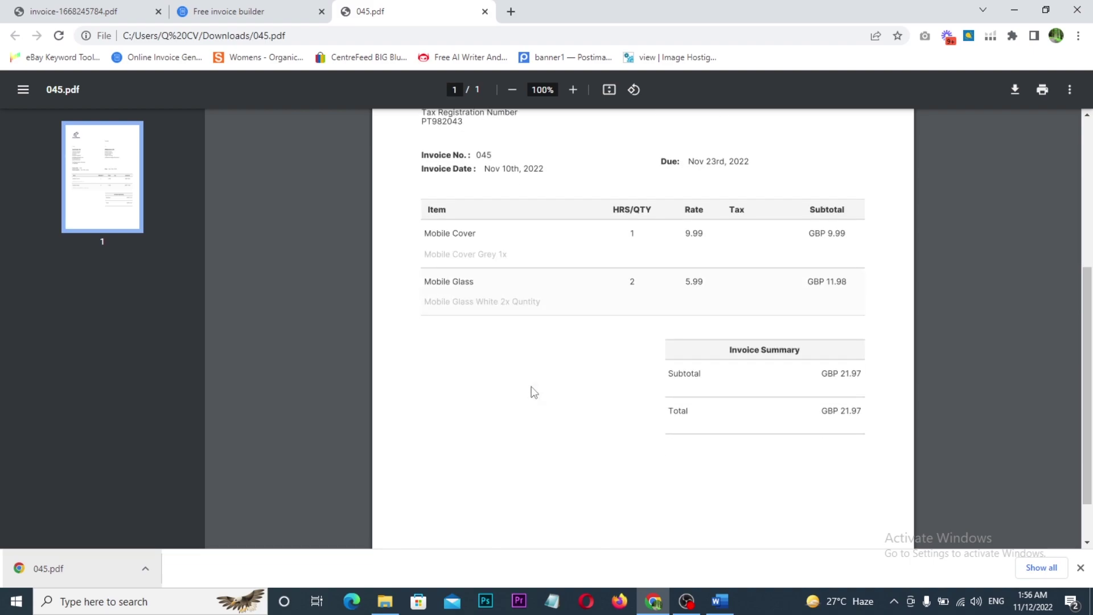
left_click(511, 441)
left_click_drag(428, 372, 579, 401)
left_click_drag(427, 415, 579, 444)
mouse_move(429, 345)
left_mouse_down()
mouse_move(455, 351)
mouse_move(489, 328)
left_mouse_up()
left_click_drag(401, 425, 439, 409)
mouse_move(431, 465)
left_mouse_down()
mouse_move(585, 514)
mouse_move(626, 475)
left_mouse_up()
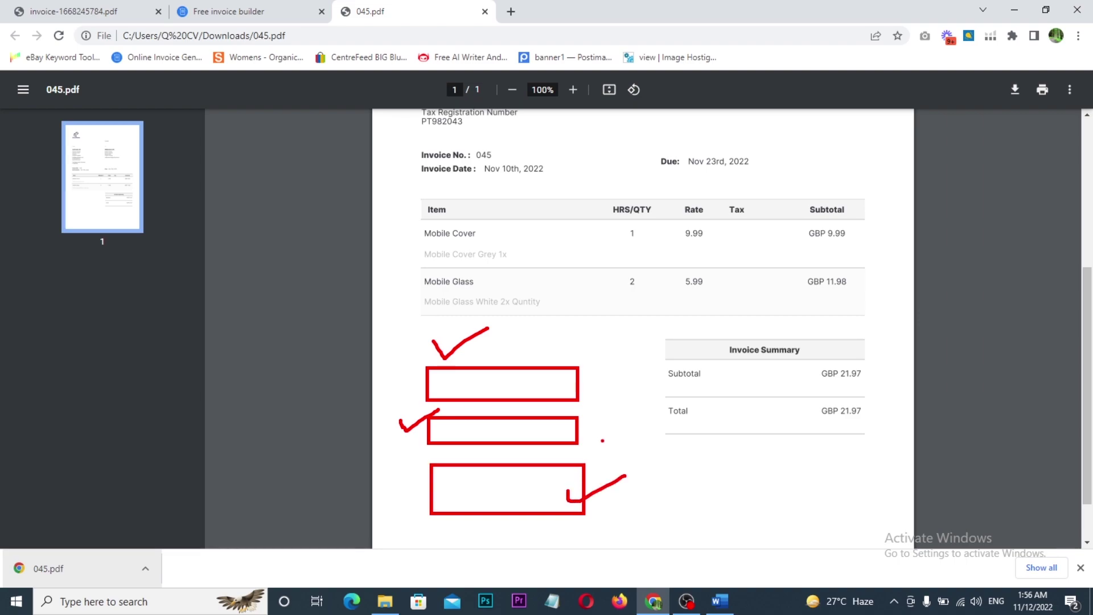
mouse_move(587, 384)
left_mouse_down()
mouse_move(625, 421)
mouse_move(636, 516)
left_mouse_up()
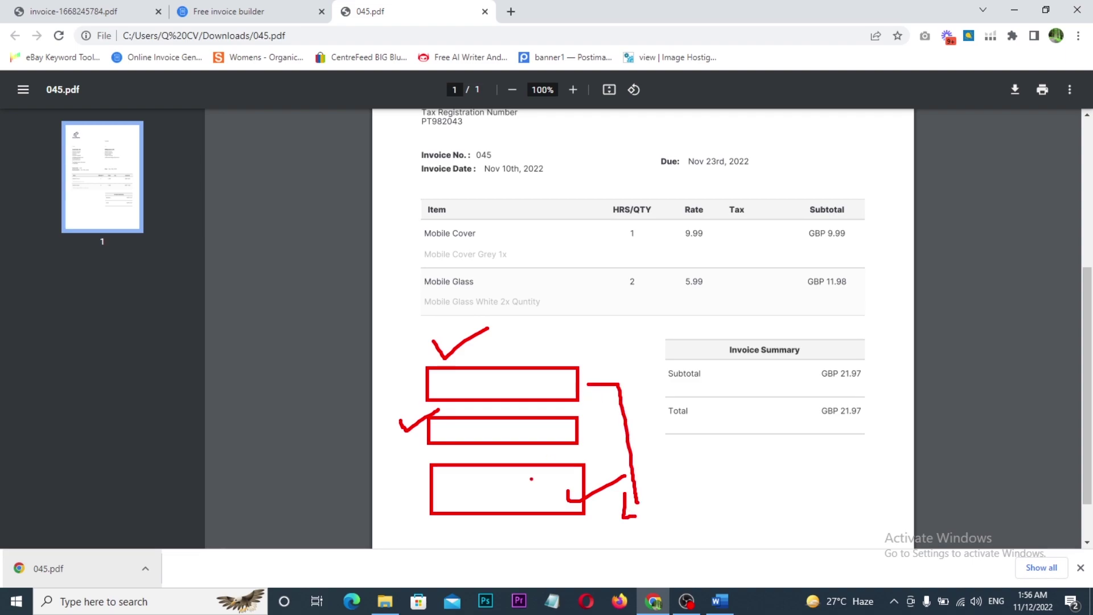
key("Escape")
scroll(524, 471, "down", 1)
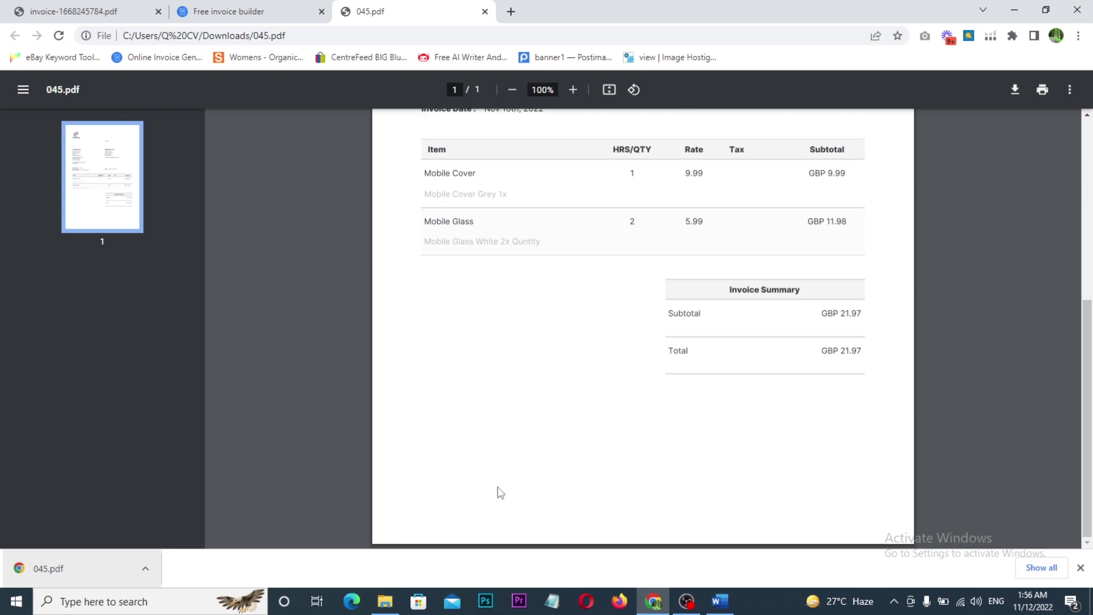
left_click_drag(416, 285, 539, 353)
mouse_move(428, 454)
left_mouse_down()
mouse_move(450, 472)
mouse_move(865, 531)
left_mouse_up()
left_click(245, 11)
scroll(498, 424, "down", 1)
key("ctrl+Tab")
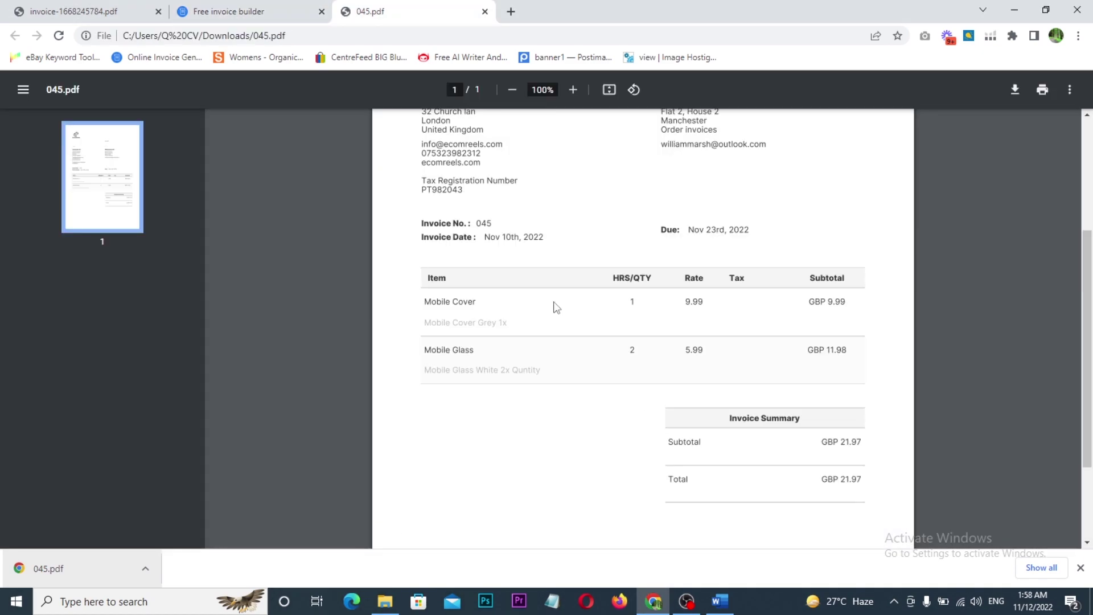
left_click_drag(423, 397, 629, 487)
left_click_drag(429, 499, 587, 540)
key("Escape")
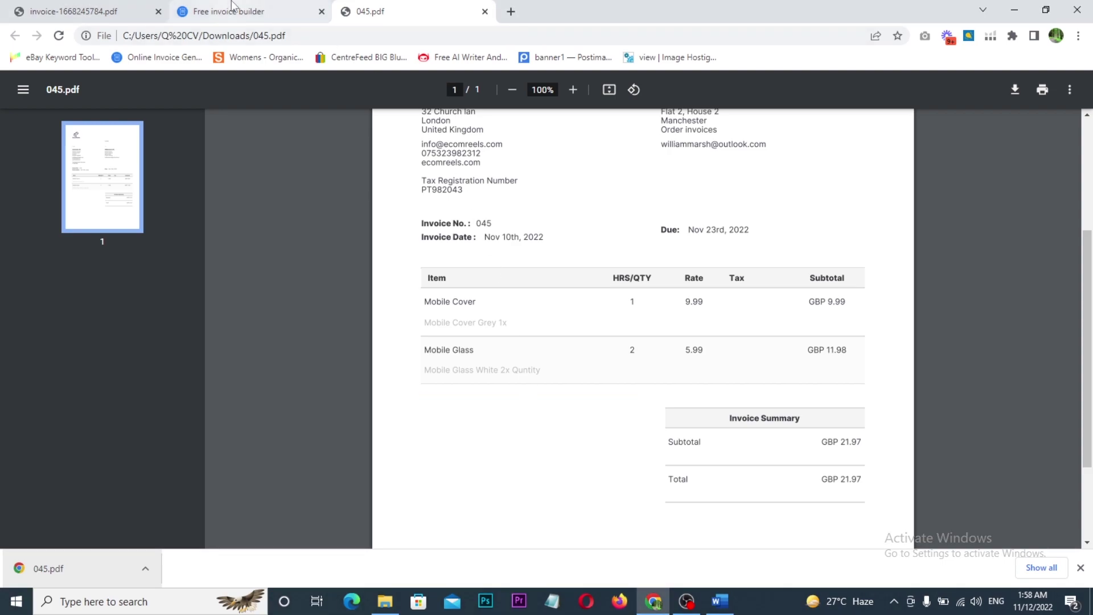
- In Custom Field 1, try test name 'asa', value 'asas' and Description location, then close without submitting
left_click(232, 11)
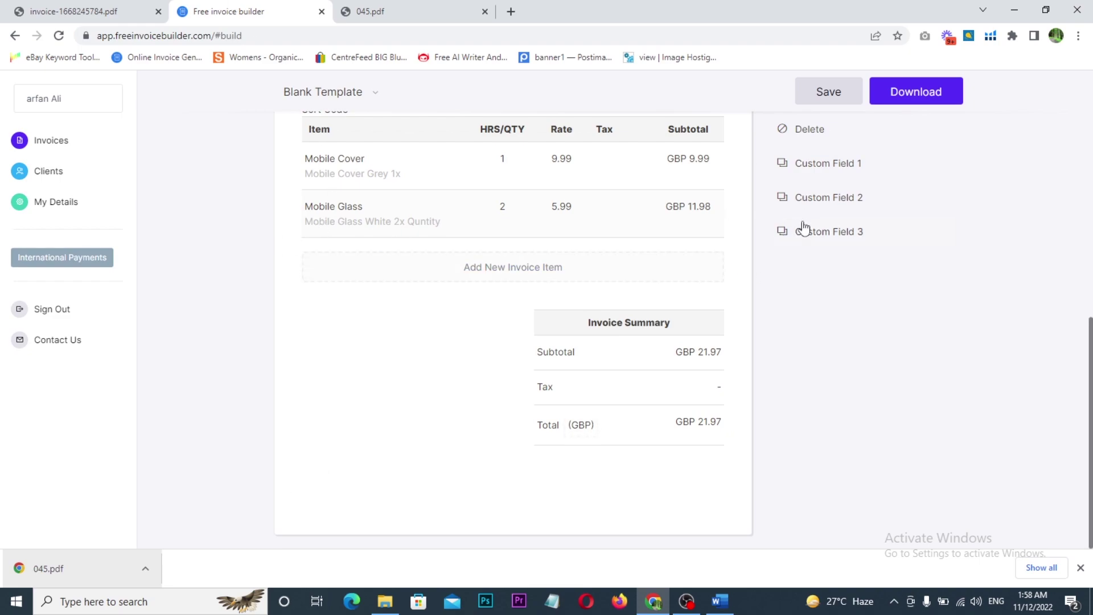
left_click(814, 166)
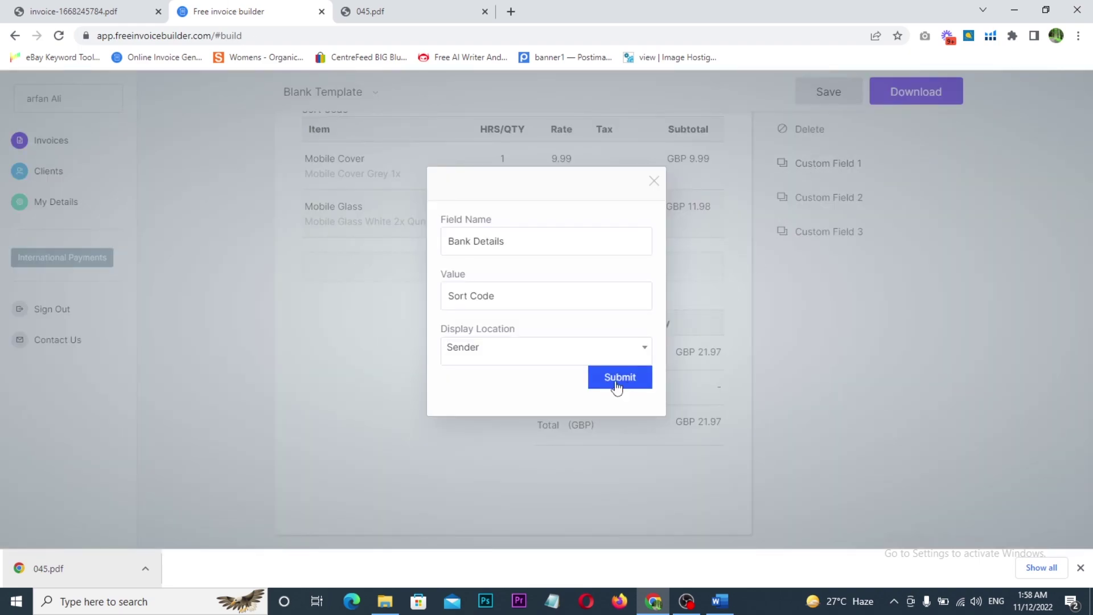
left_click(513, 247)
left_click_drag(513, 244, 391, 239)
key("BackSpace")
type("asa")
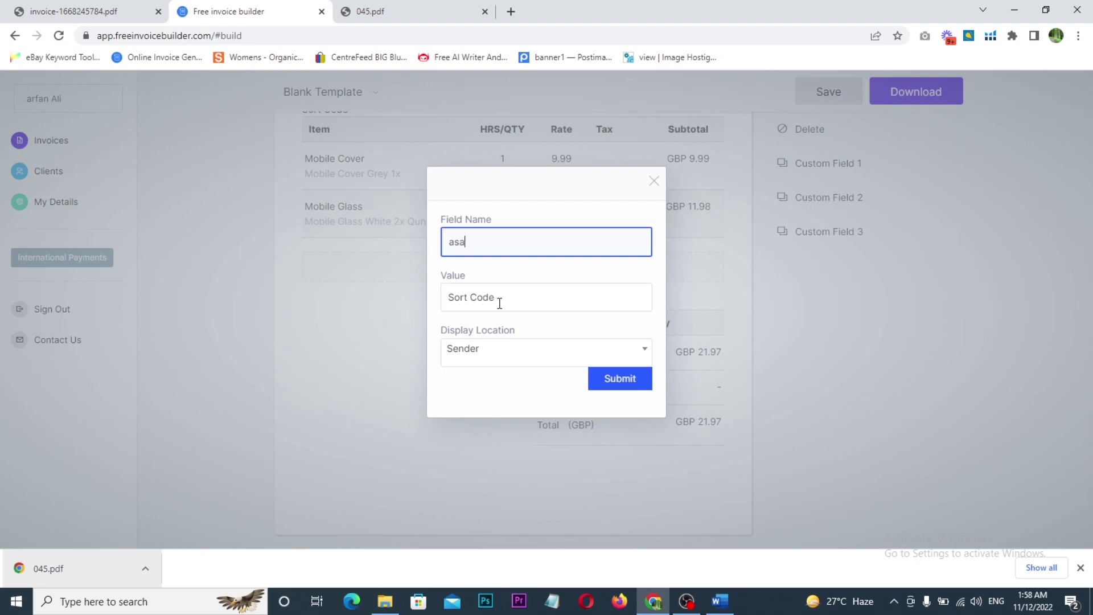
left_click_drag(515, 297, 428, 303)
type("asas")
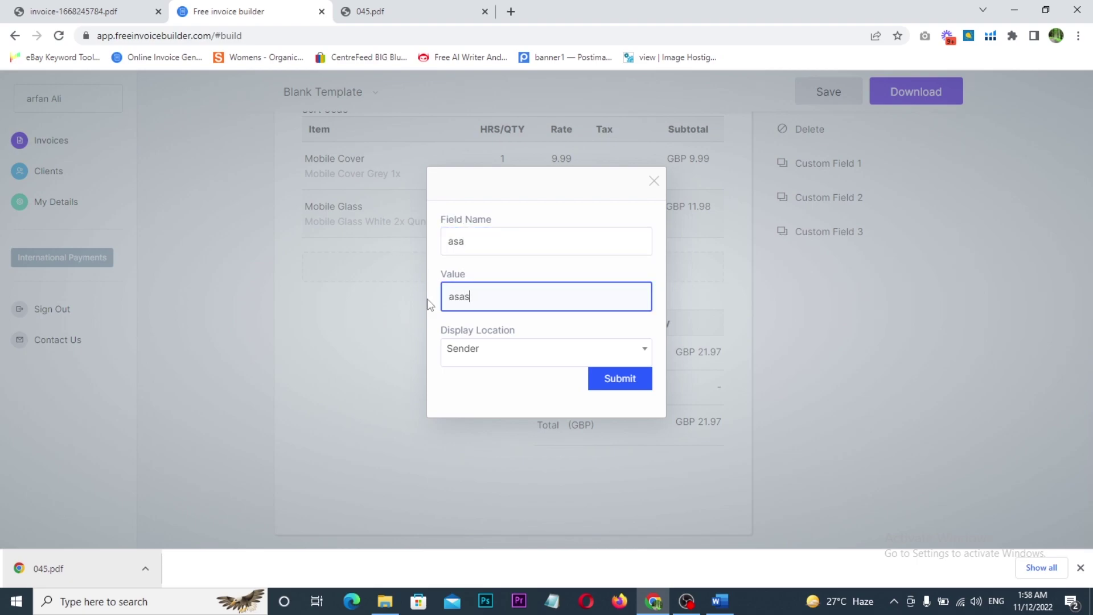
left_click(492, 356)
left_click(482, 424)
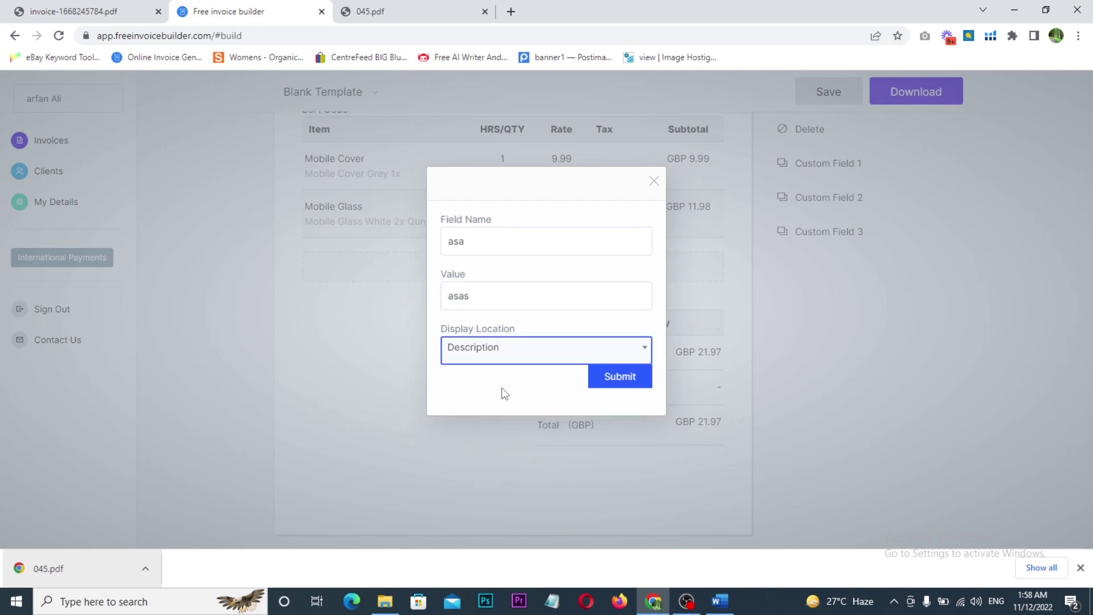
left_click(653, 187)
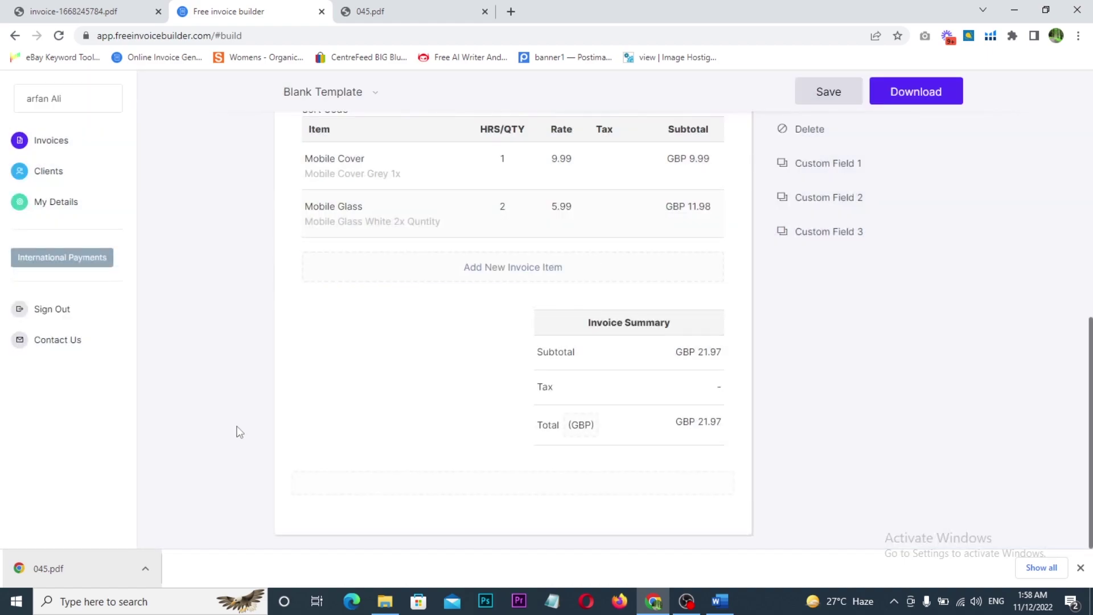
- Write 'Note:' followed by random sample letters in the note box below the summary
left_click(399, 488)
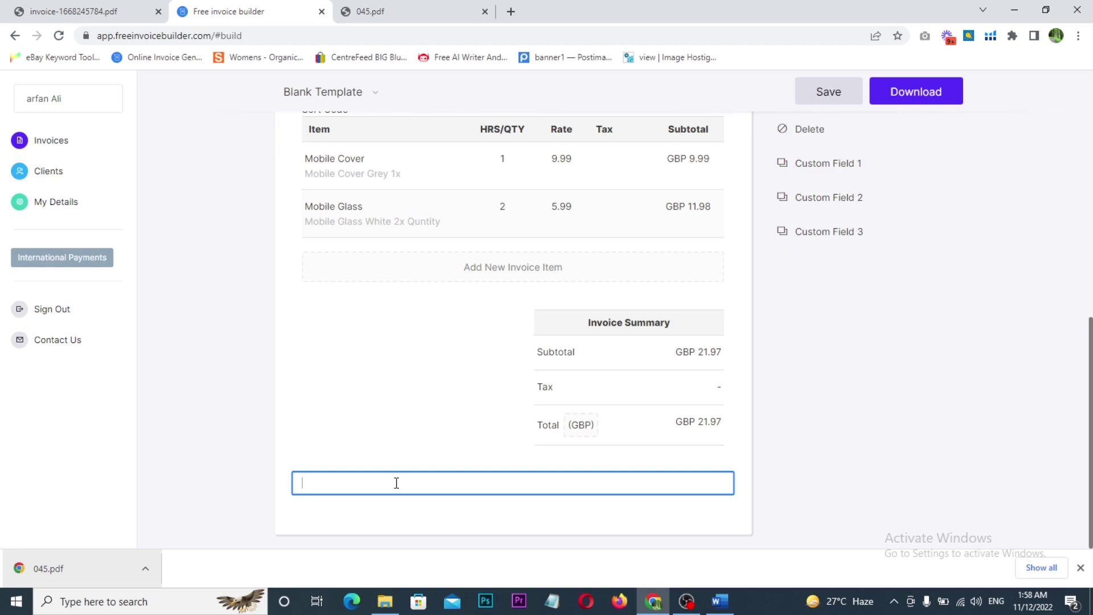
type("n")
key("BackSpace")
type("Note:")
key("ctrl+a")
left_click(396, 482)
type("sdsdsdseeiieieiiidi")
type("idididsidsidisds")
left_click_drag(335, 485, 544, 479)
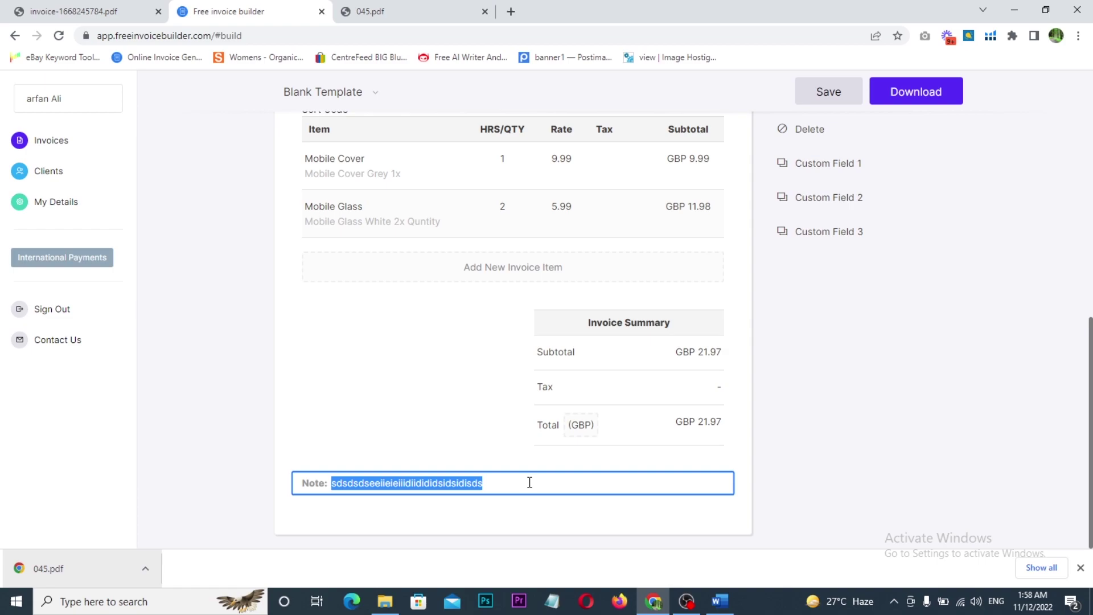
left_click(530, 483)
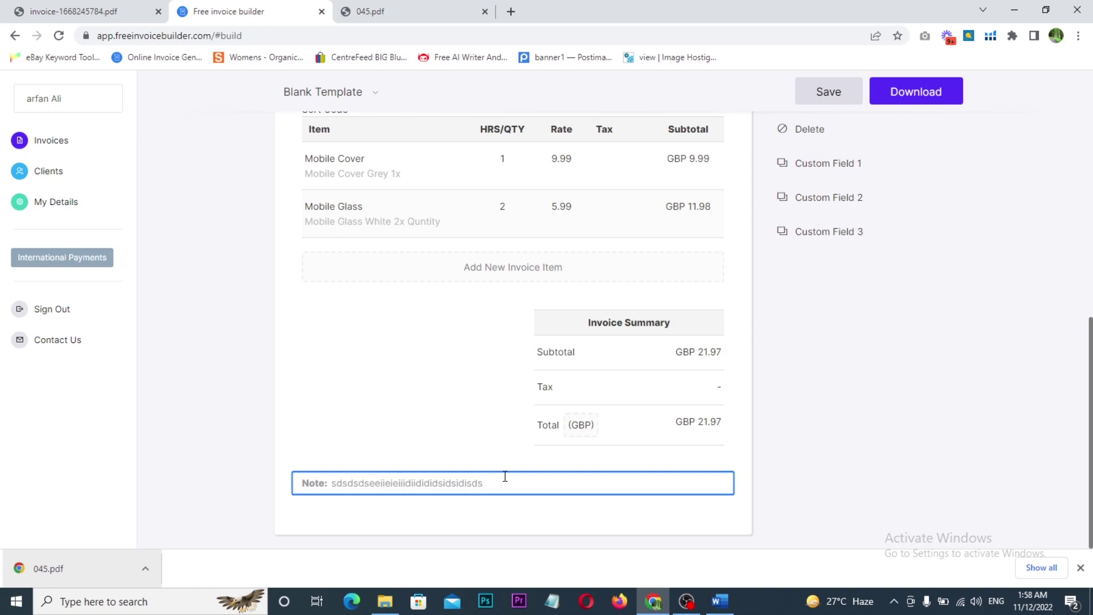
left_click(388, 448)
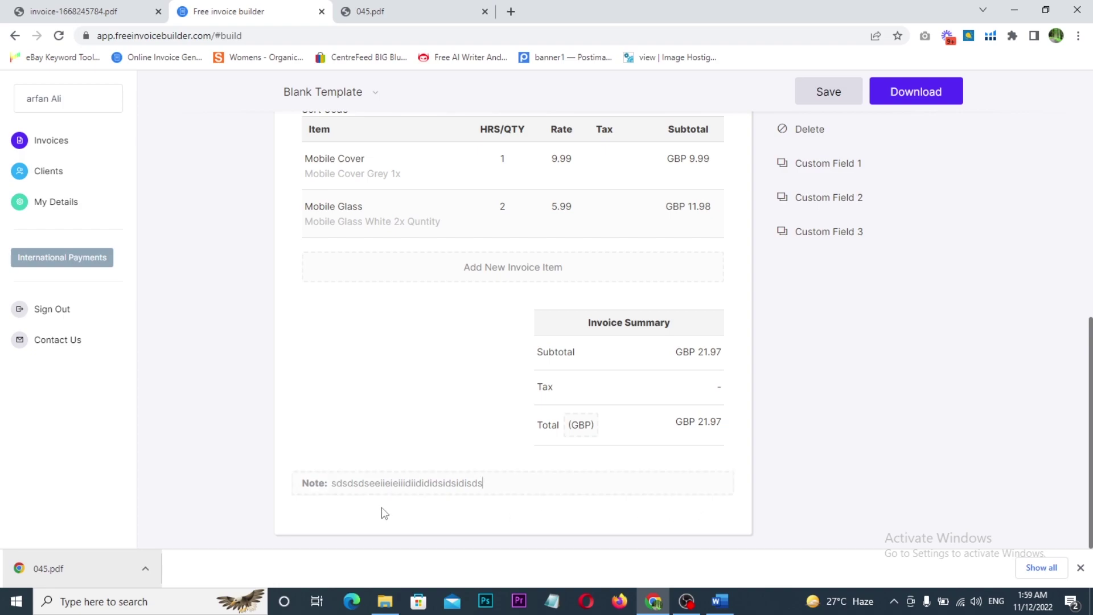
scroll(399, 501, "up", 4)
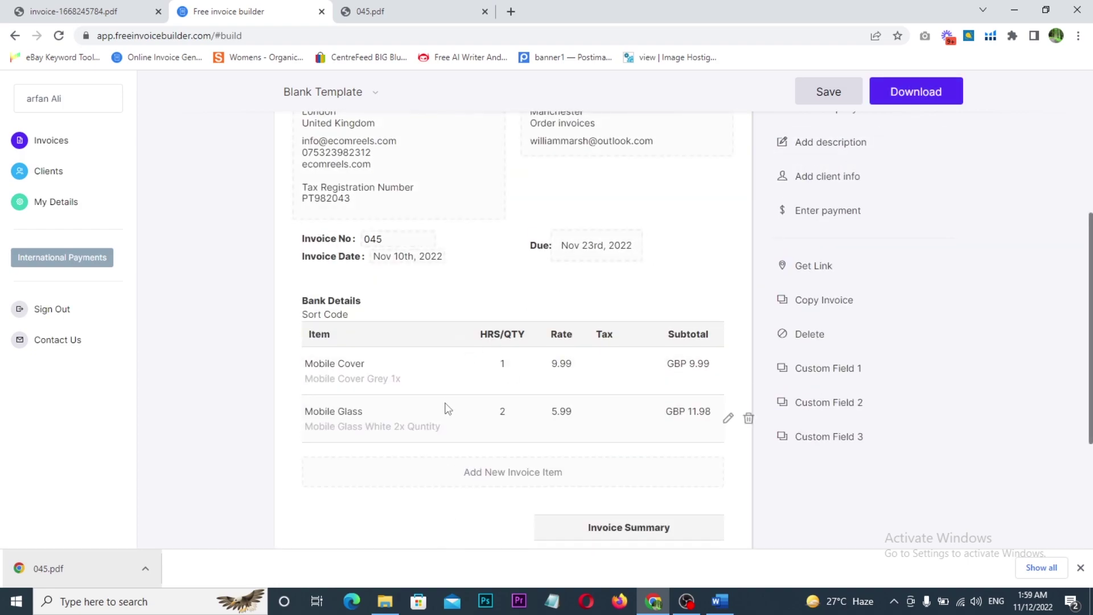
scroll(447, 407, "up", 3)
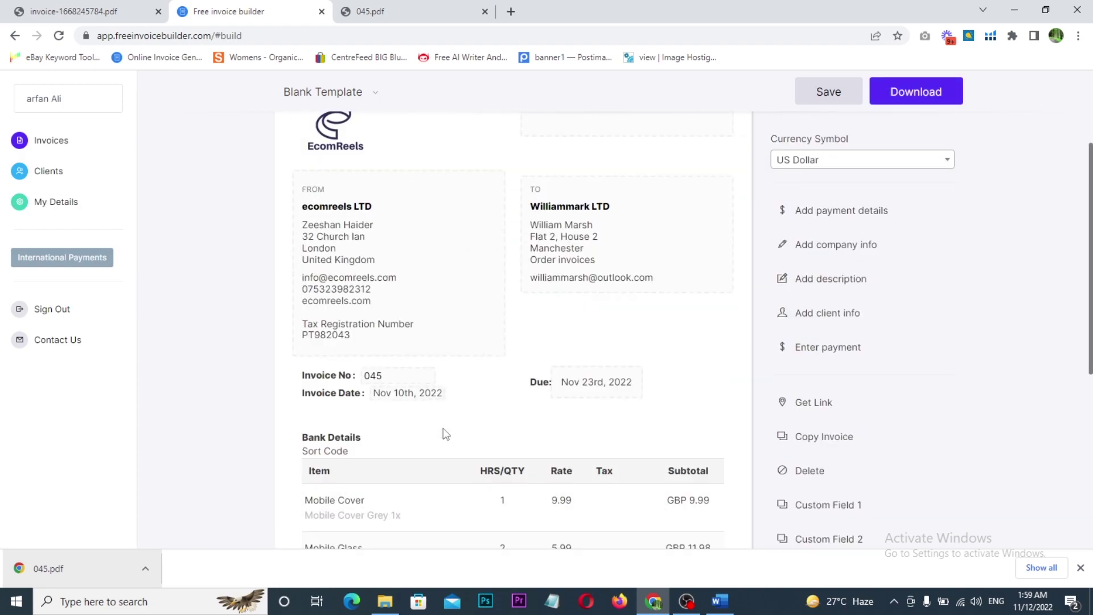